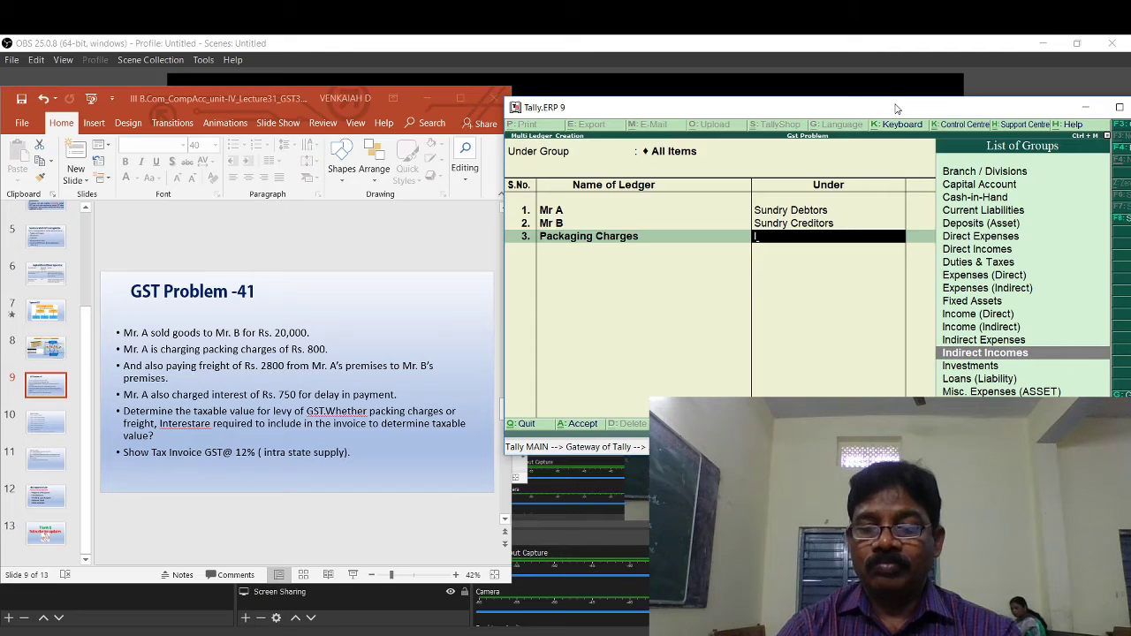
Assign the Packaging Charges ledger to the Indirect Expenses group, leaving its opening balance blank.
{"action": "key", "text": "Up"}
{"action": "key", "text": "Return"}
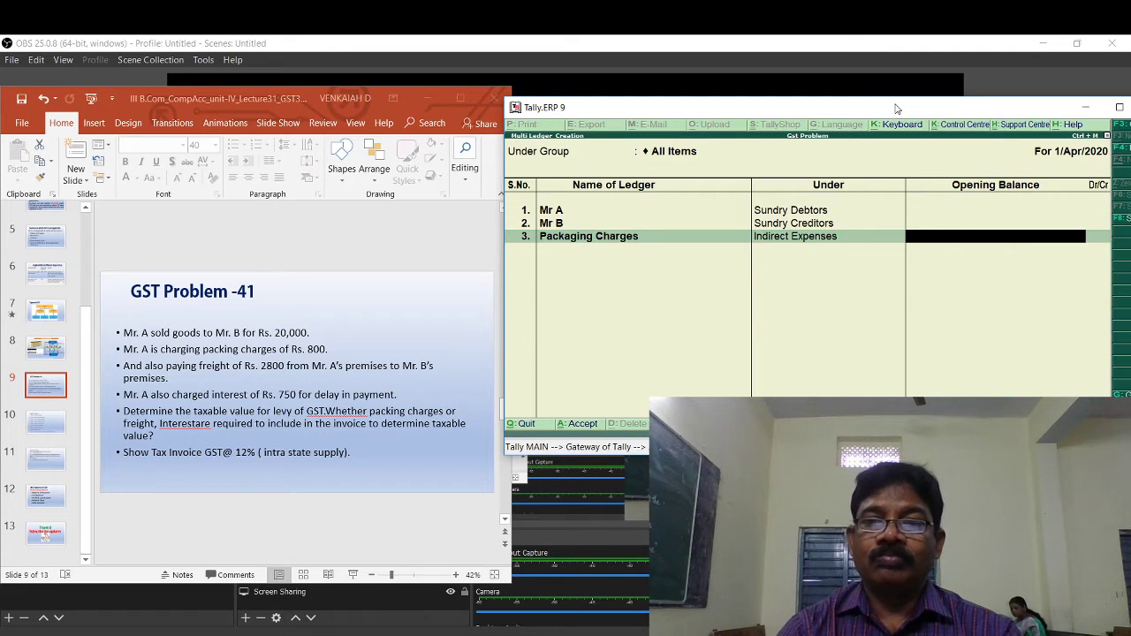
{"action": "key", "text": "Return"}
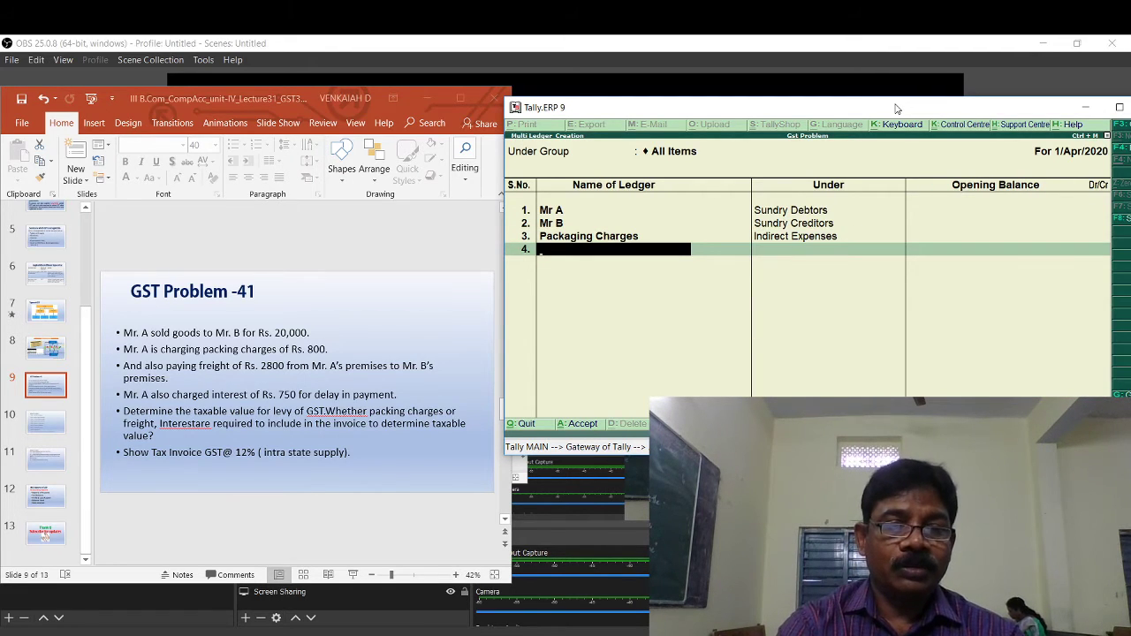
Add a ledger named Frieght under Direct Expenses in the fourth row, with no opening balance.
{"action": "type", "text": "Frieght"}
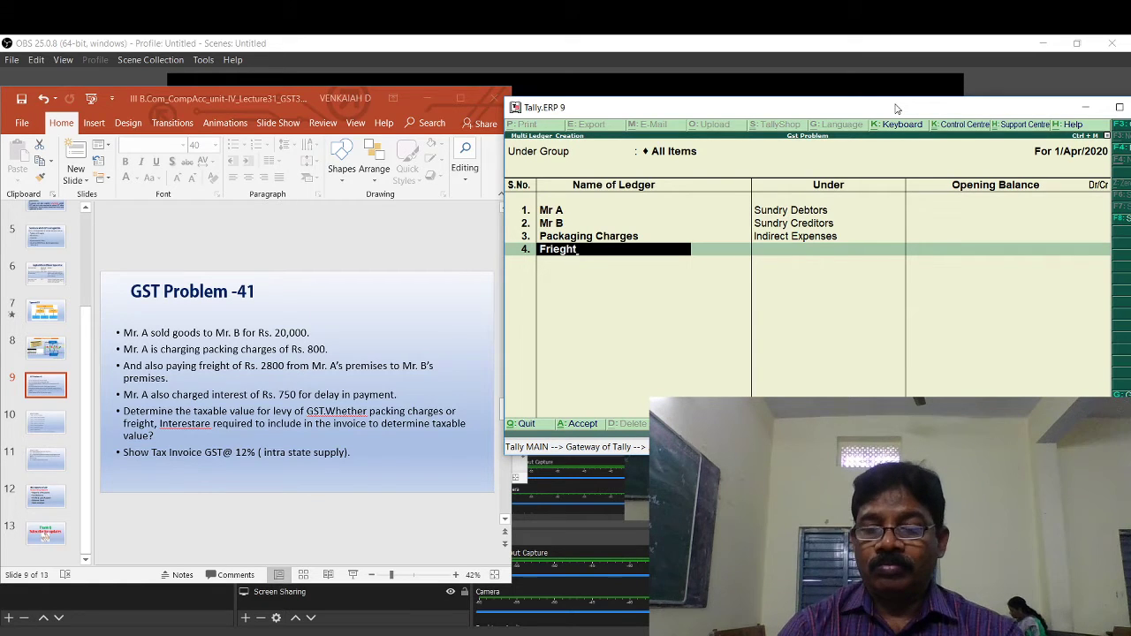
{"action": "key", "text": "Return"}
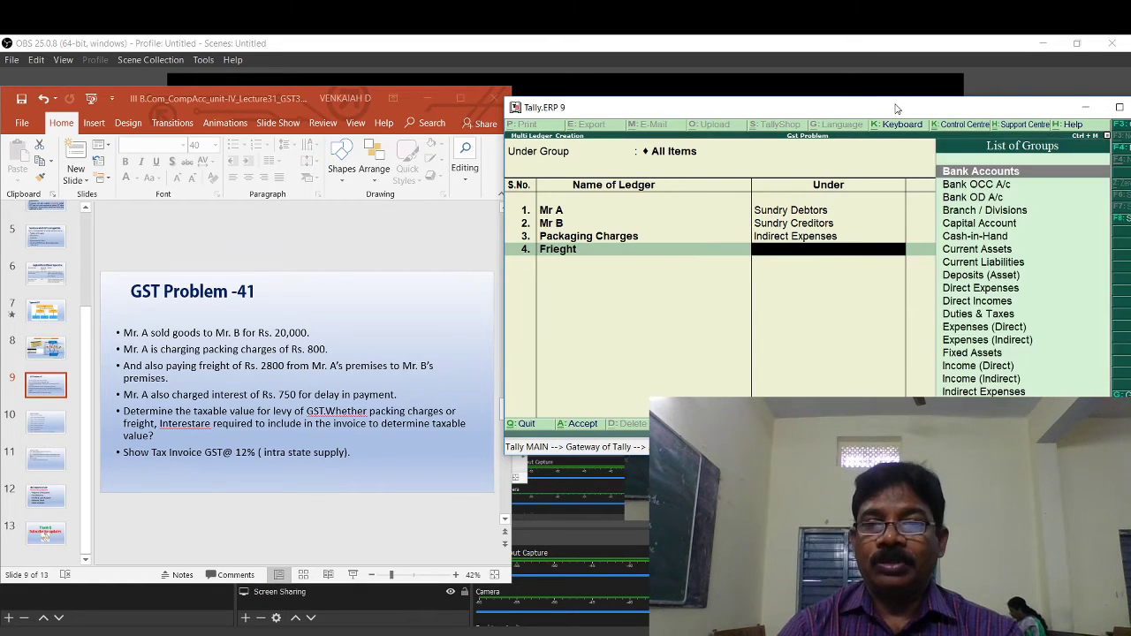
{"action": "type", "text": "D"}
{"action": "key", "text": "Down"}
{"action": "key", "text": "Down"}
{"action": "key", "text": "Down"}
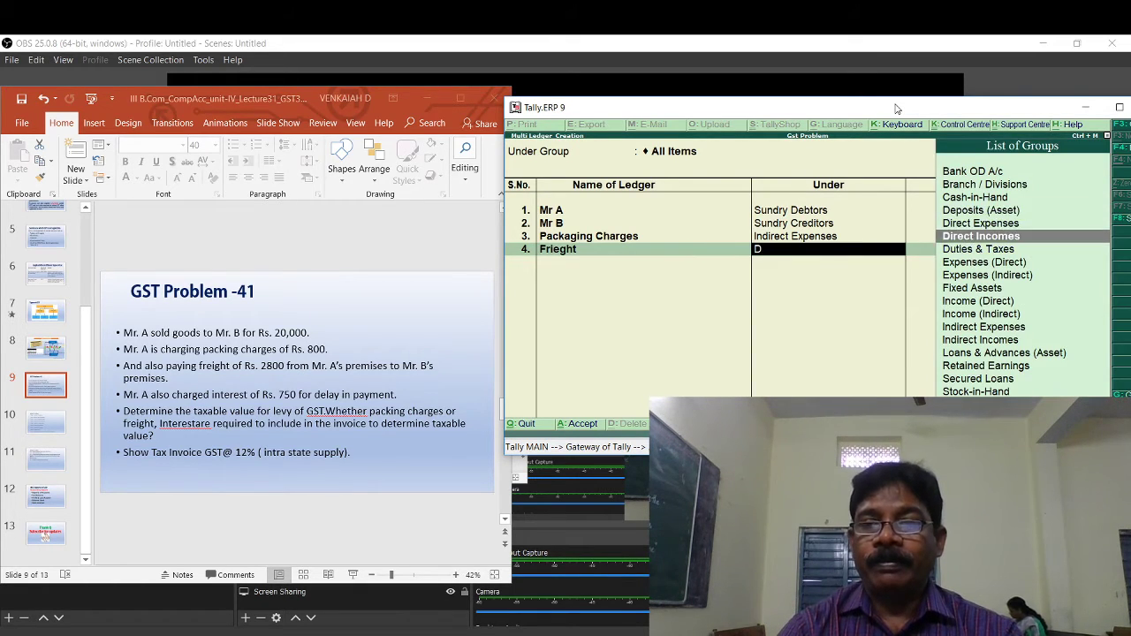
{"action": "key", "text": "Up"}
{"action": "key", "text": "Return"}
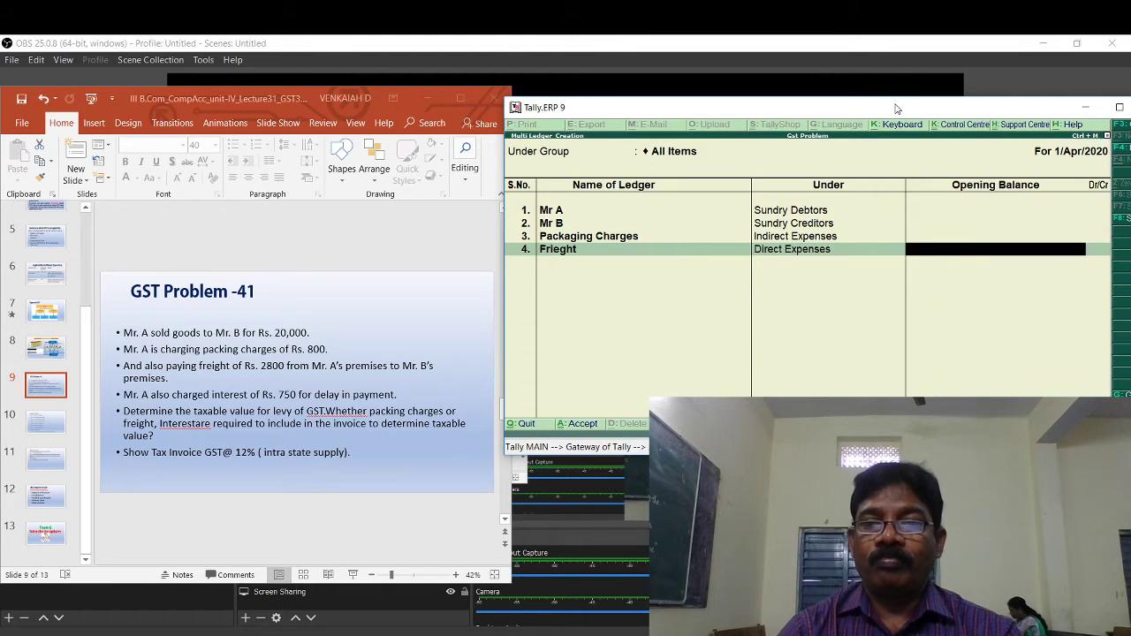
{"action": "key", "text": "Return"}
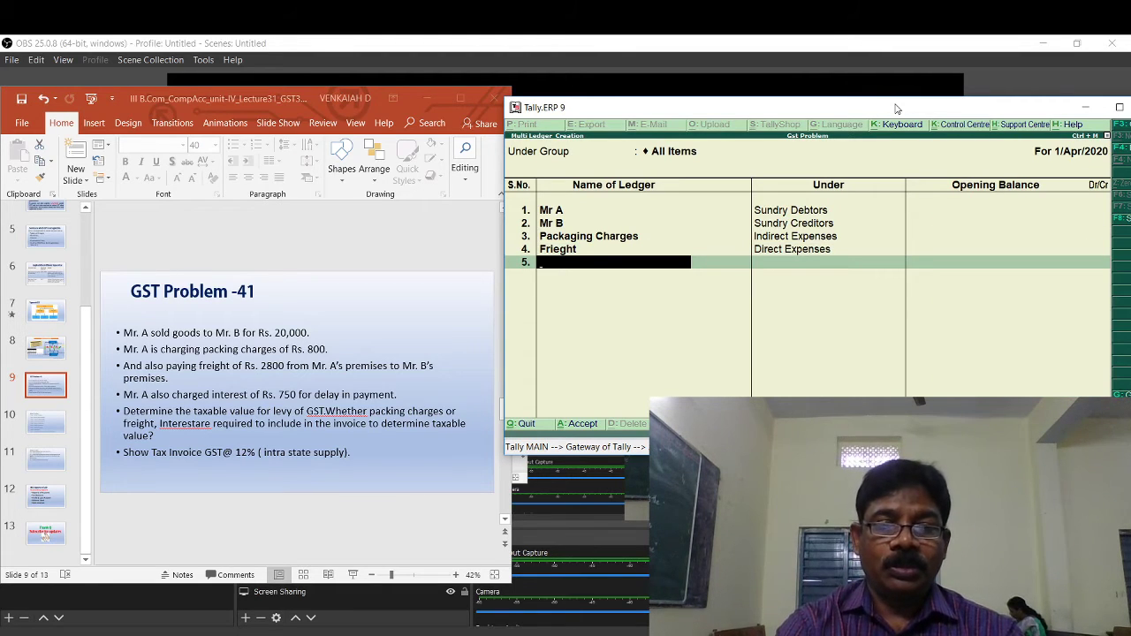
Add a ledger named Interest under Indirect Expenses in the fifth row, with no opening balance.
{"action": "type", "text": "Interest"}
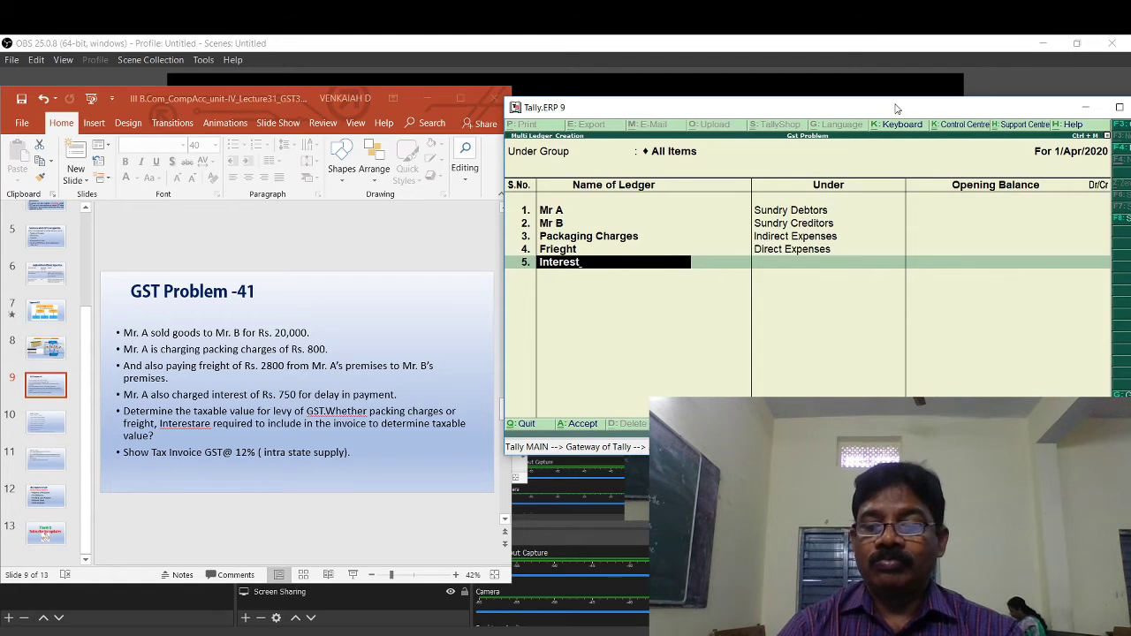
{"action": "key", "text": "Return"}
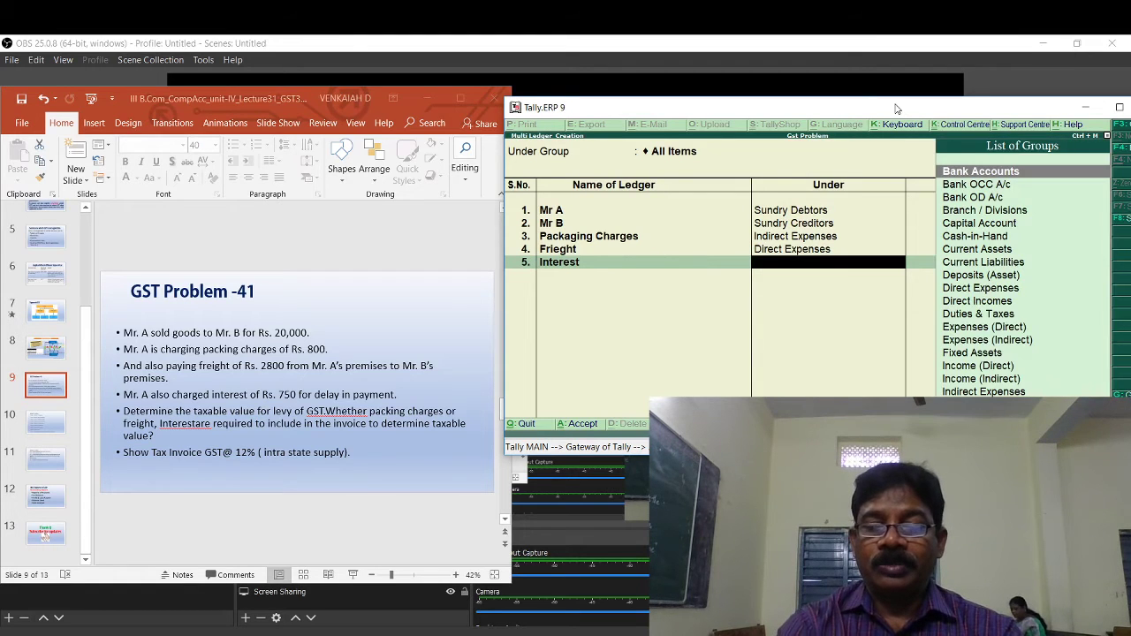
{"action": "type", "text": "I"}
{"action": "key", "text": "Down"}
{"action": "key", "text": "Down"}
{"action": "key", "text": "Down"}
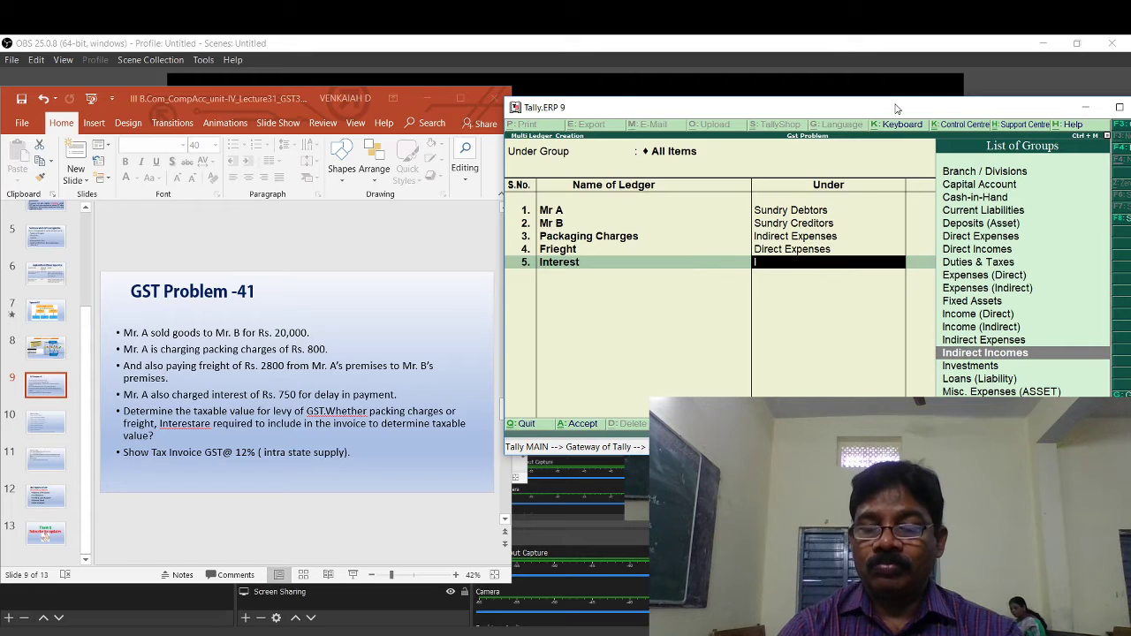
{"action": "key", "text": "Up"}
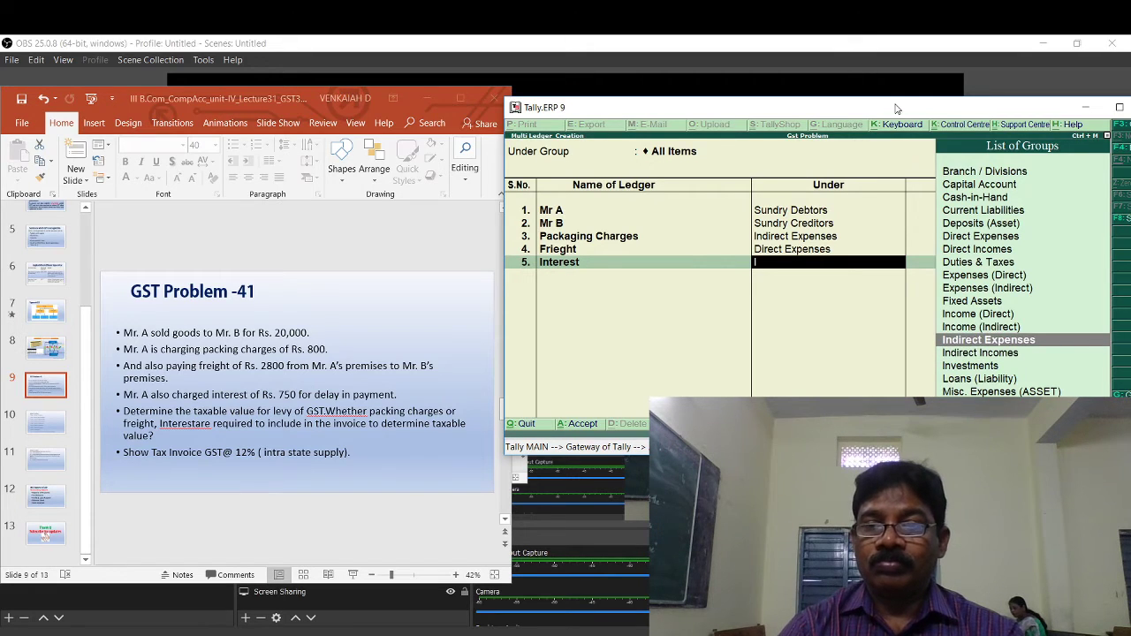
{"action": "key", "text": "Return"}
{"action": "key", "text": "Return"}
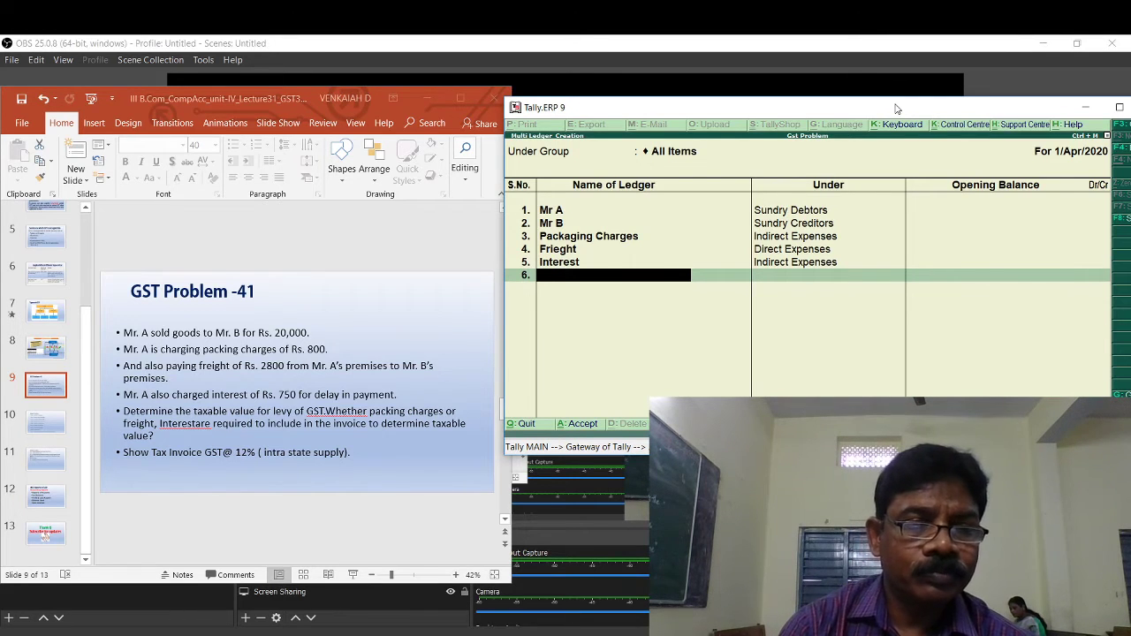
Add a ledger named Purchases under Purchase Accounts in the sixth row, with no opening balance.
{"action": "type", "text": "P"}
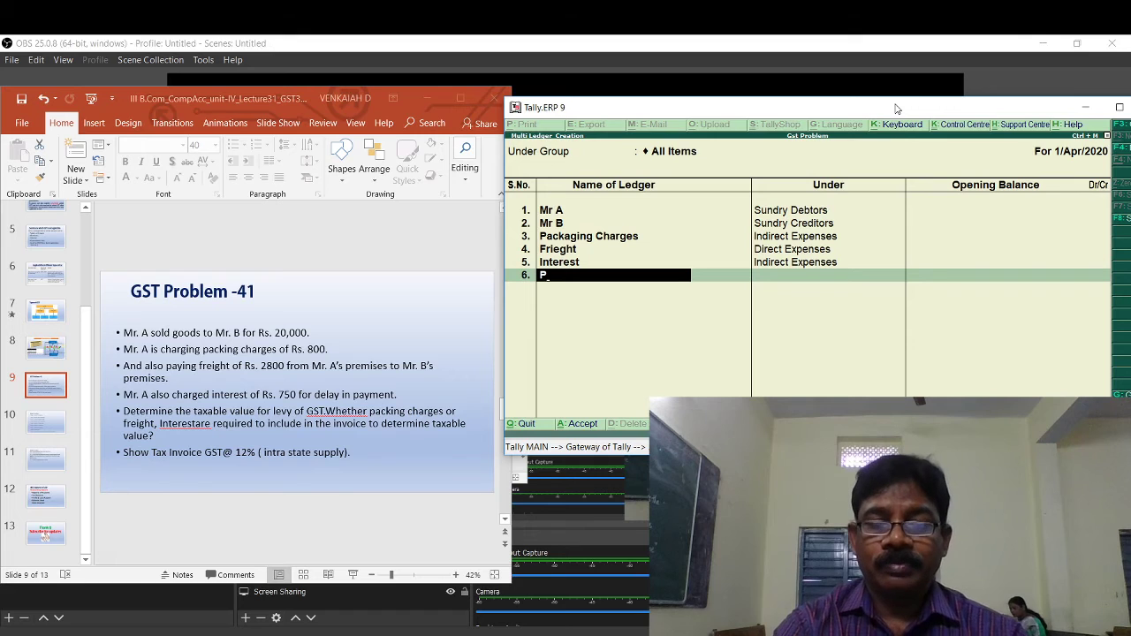
{"action": "type", "text": "urchase"}
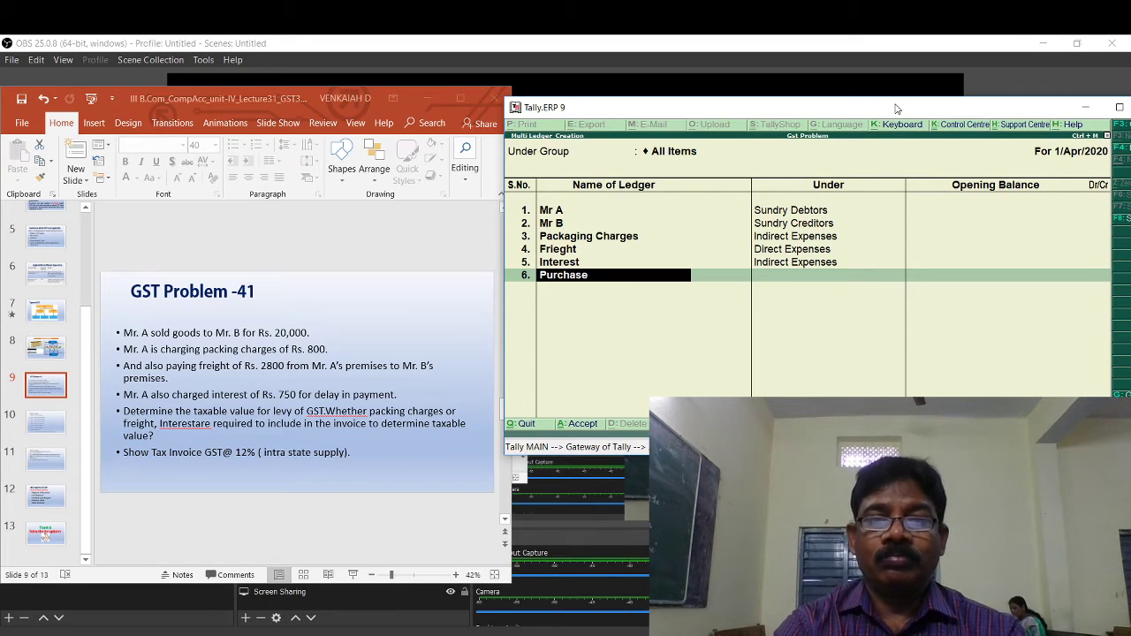
{"action": "type", "text": "s"}
{"action": "key", "text": "Return"}
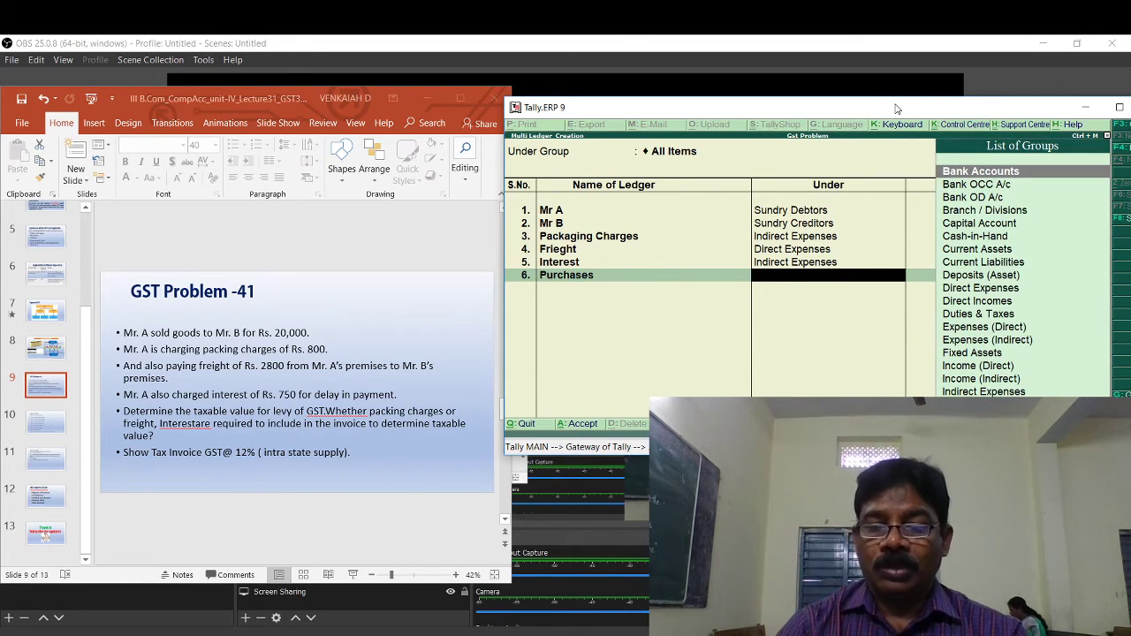
{"action": "type", "text": "P"}
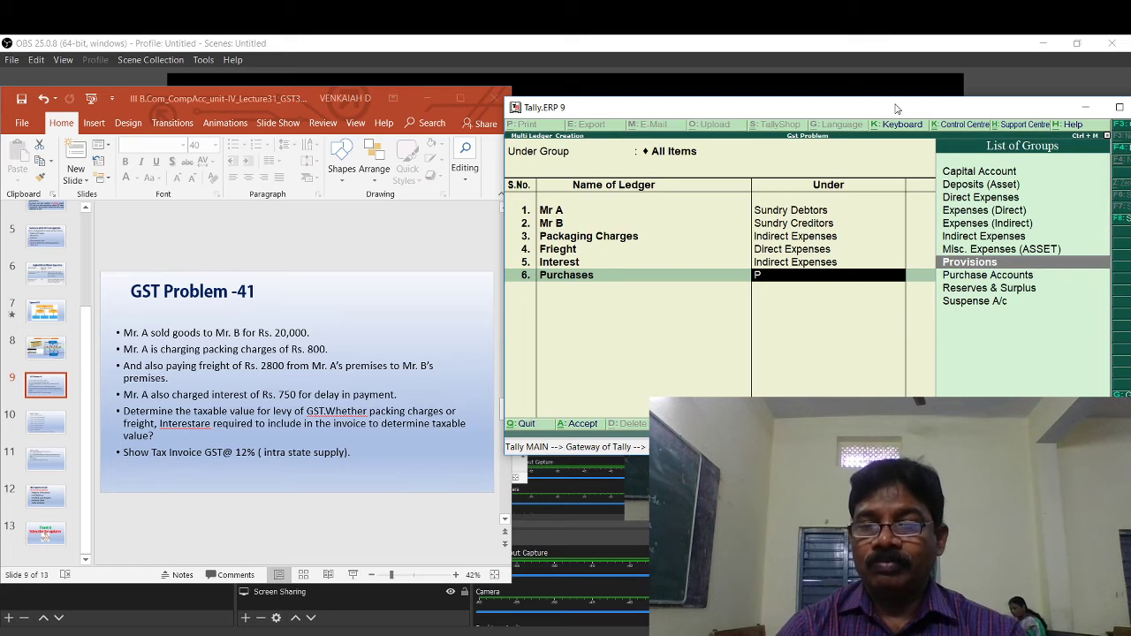
{"action": "key", "text": "Return"}
{"action": "key", "text": "Return"}
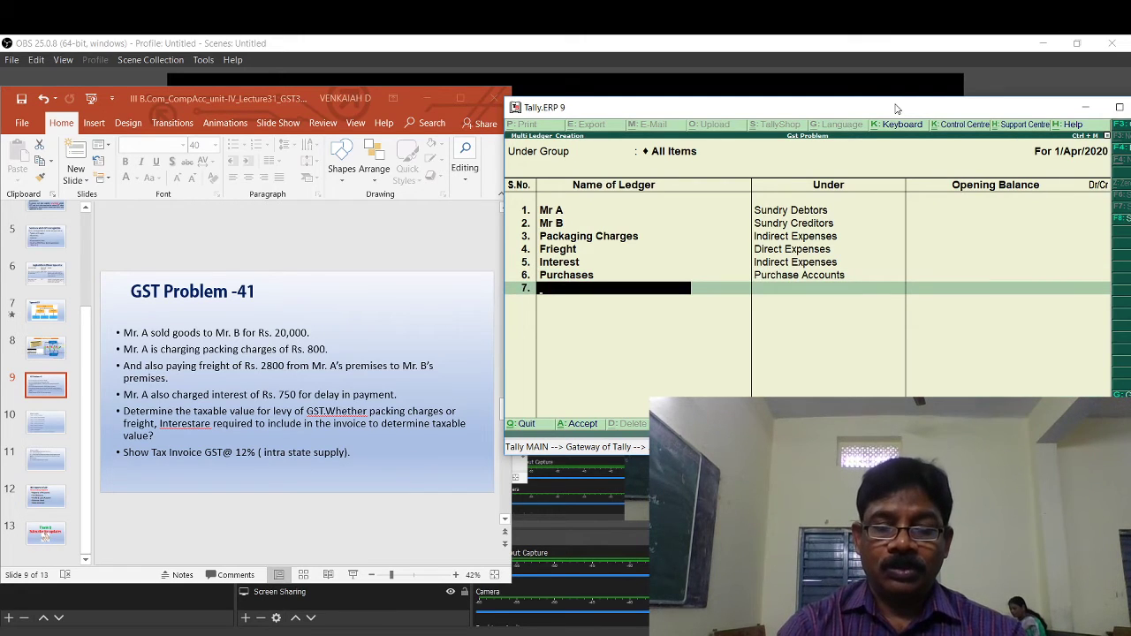
Add a ledger named Sales under Sales Accounts in the seventh row, with no opening balance.
{"action": "type", "text": "Sales"}
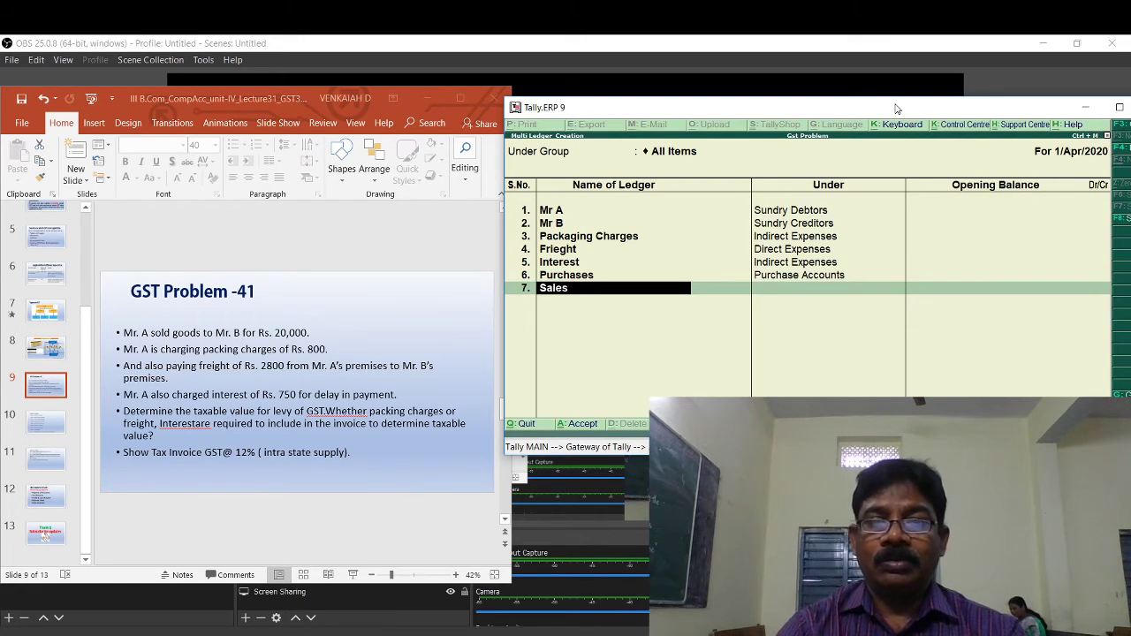
{"action": "key", "text": "Return"}
{"action": "type", "text": "S"}
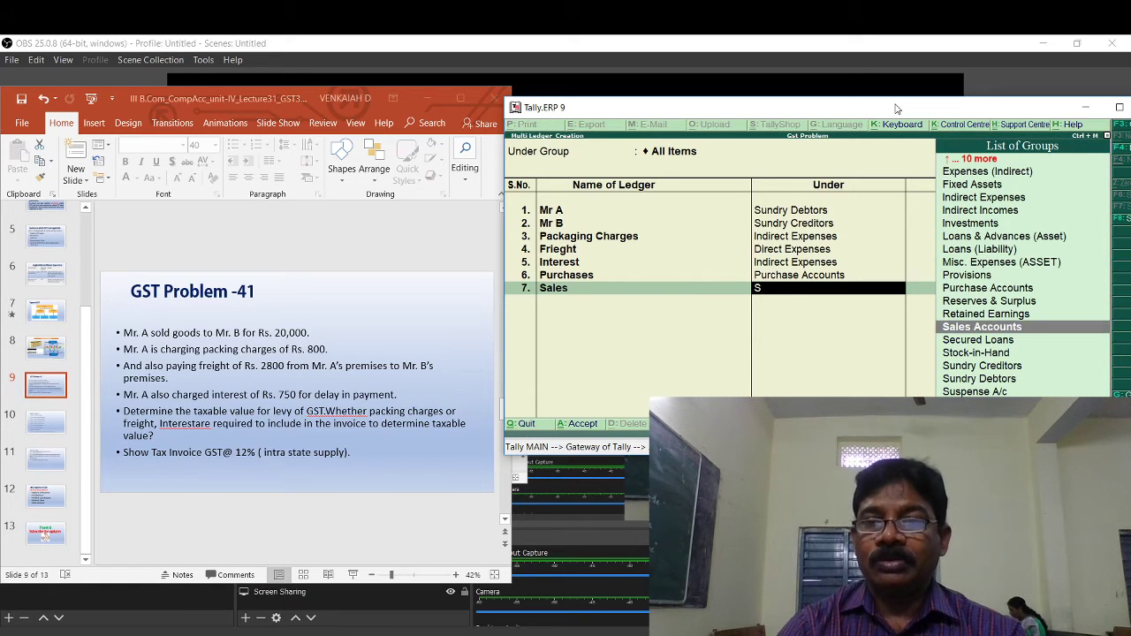
{"action": "key", "text": "Return"}
{"action": "key", "text": "Return"}
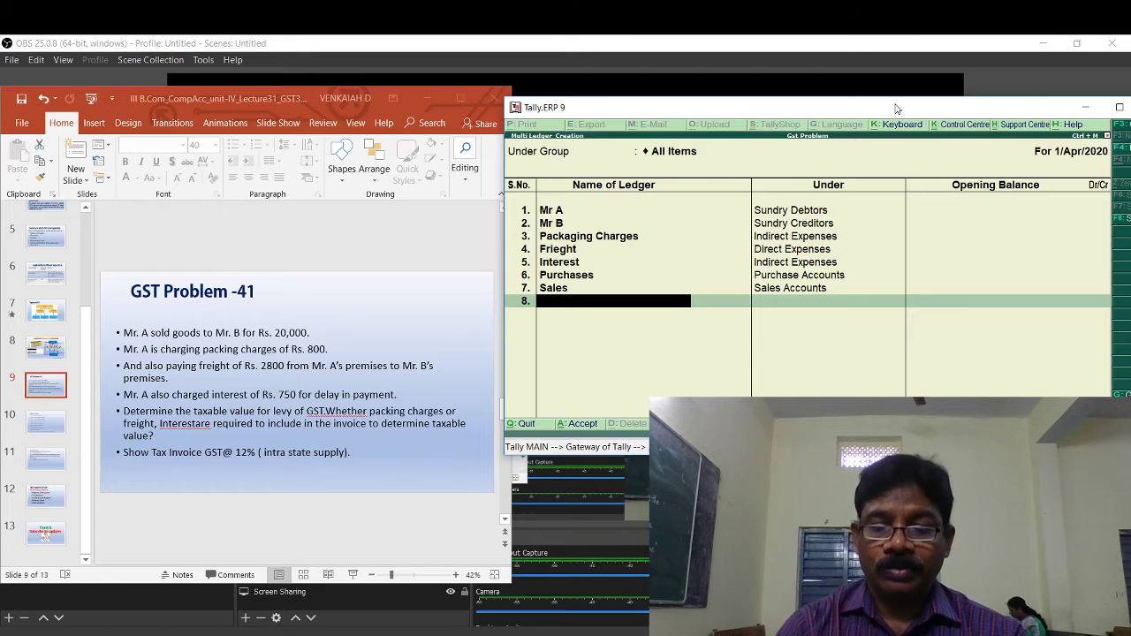
Add a ledger named SGST under Duties & Taxes in the eighth row, with no opening balance.
{"action": "type", "text": "S"}
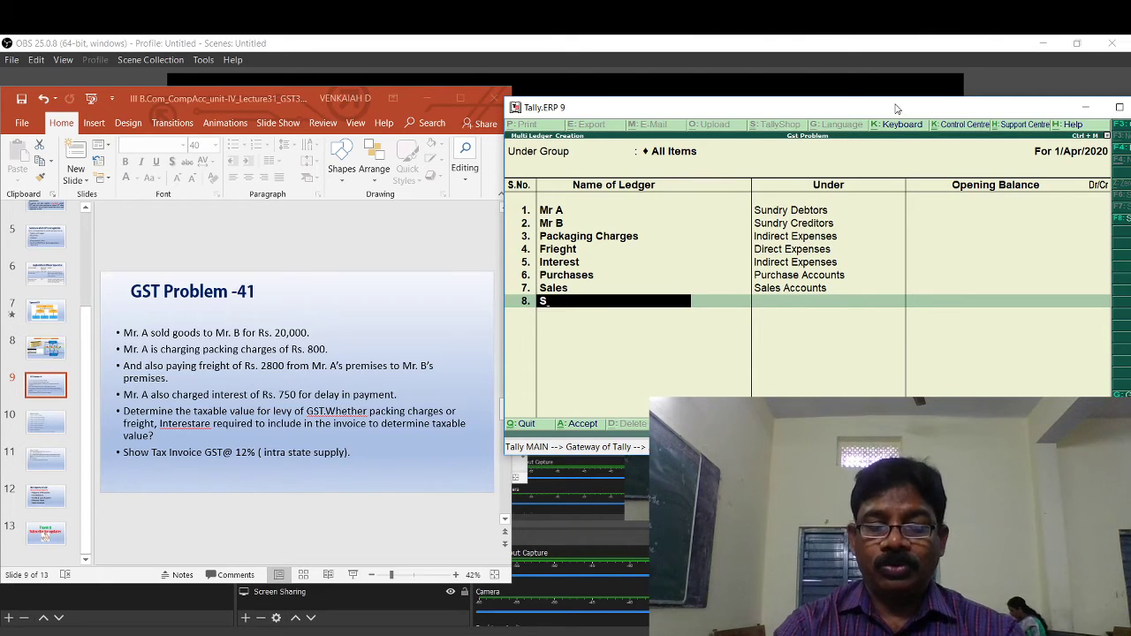
{"action": "type", "text": "G"}
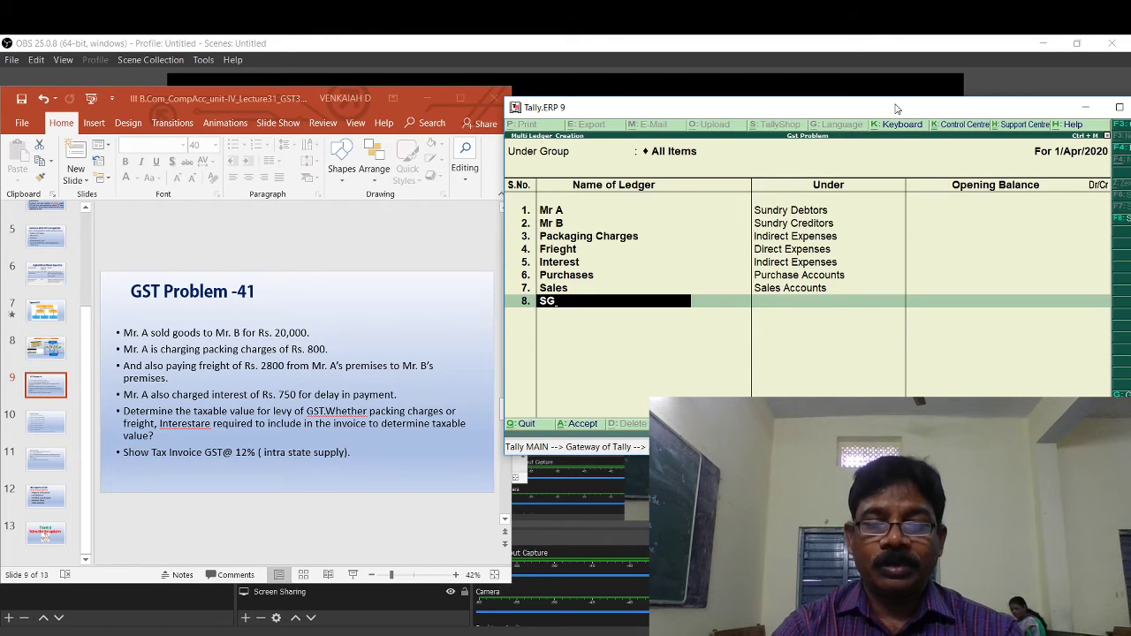
{"action": "type", "text": "s"}
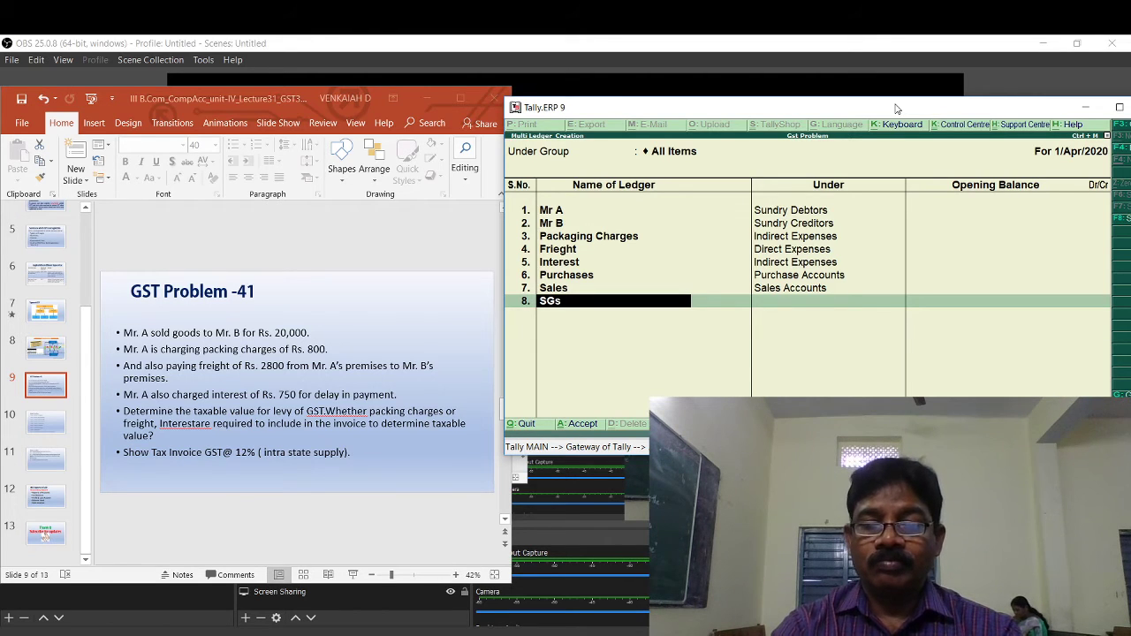
{"action": "key", "text": "BackSpace"}
{"action": "type", "text": "S"}
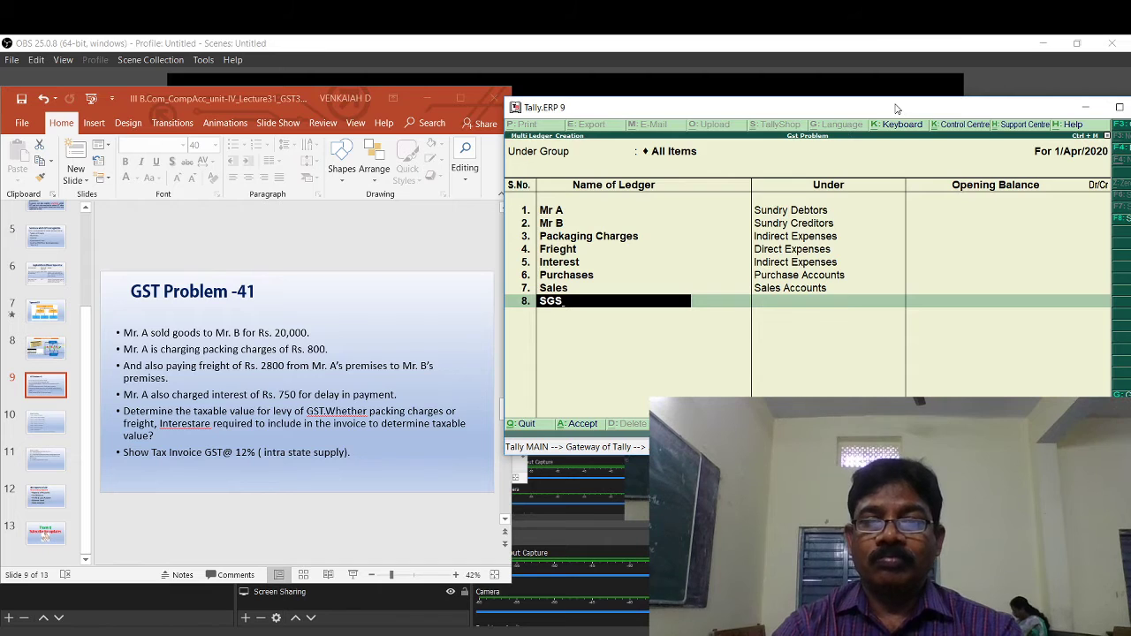
{"action": "type", "text": "T"}
{"action": "key", "text": "Return"}
{"action": "type", "text": "D"}
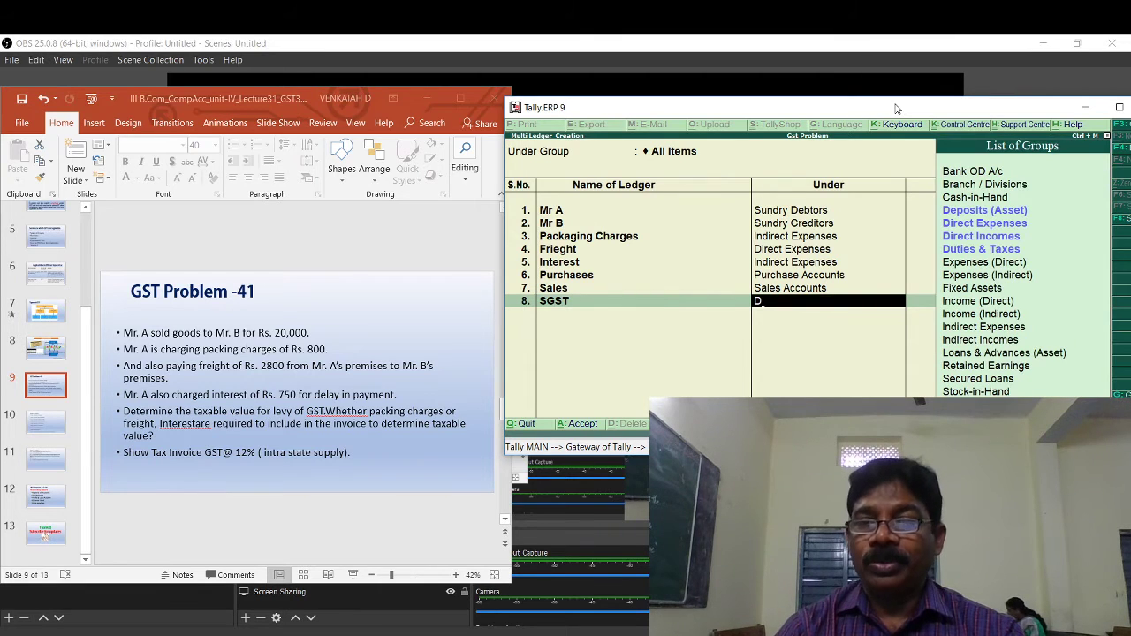
{"action": "key", "text": "Down"}
{"action": "key", "text": "Down"}
{"action": "key", "text": "Down"}
{"action": "key", "text": "Return"}
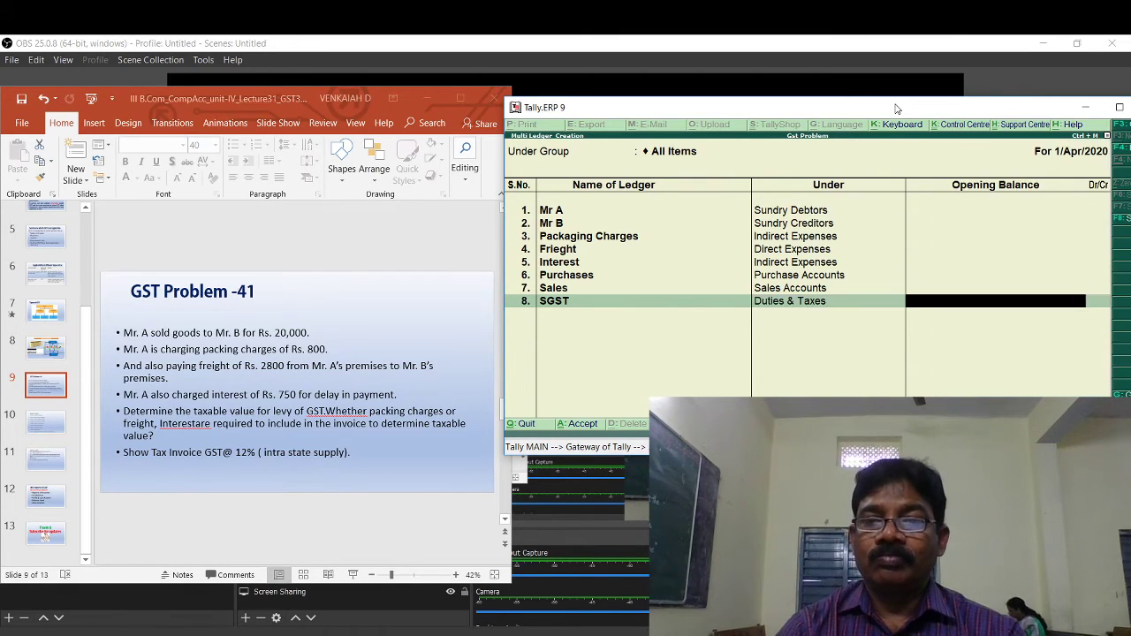
{"action": "key", "text": "Return"}
Add a ledger named CGST under Duties & Taxes in the ninth row, with no opening balance.
{"action": "type", "text": "C"}
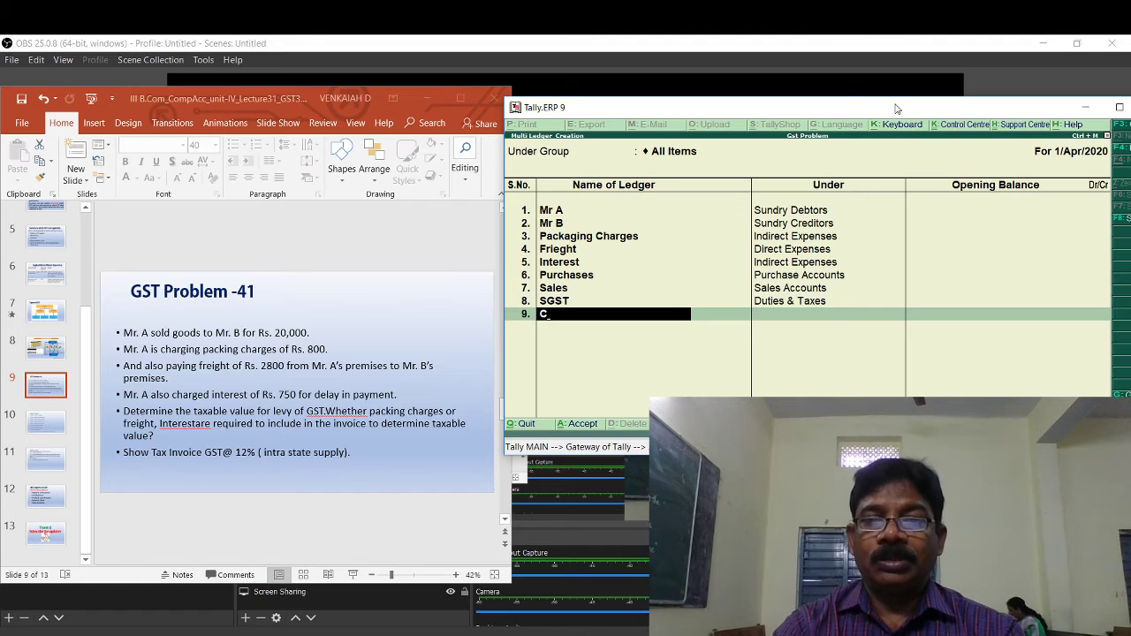
{"action": "type", "text": "GST"}
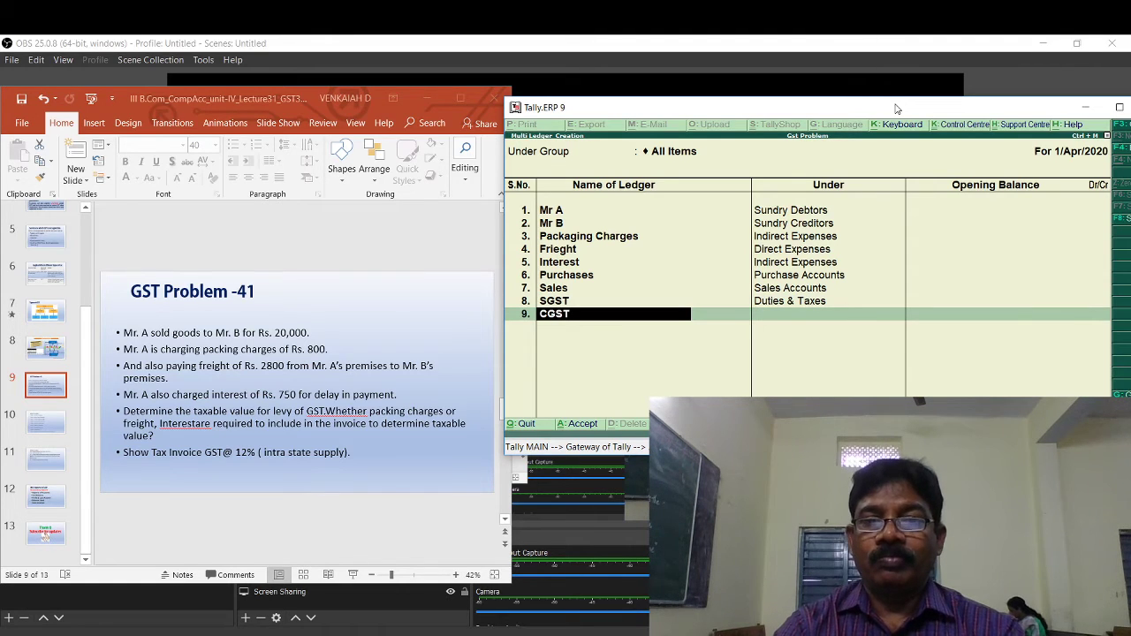
{"action": "key", "text": "Return"}
{"action": "type", "text": "D"}
{"action": "key", "text": "Down"}
{"action": "key", "text": "Down"}
{"action": "key", "text": "Down"}
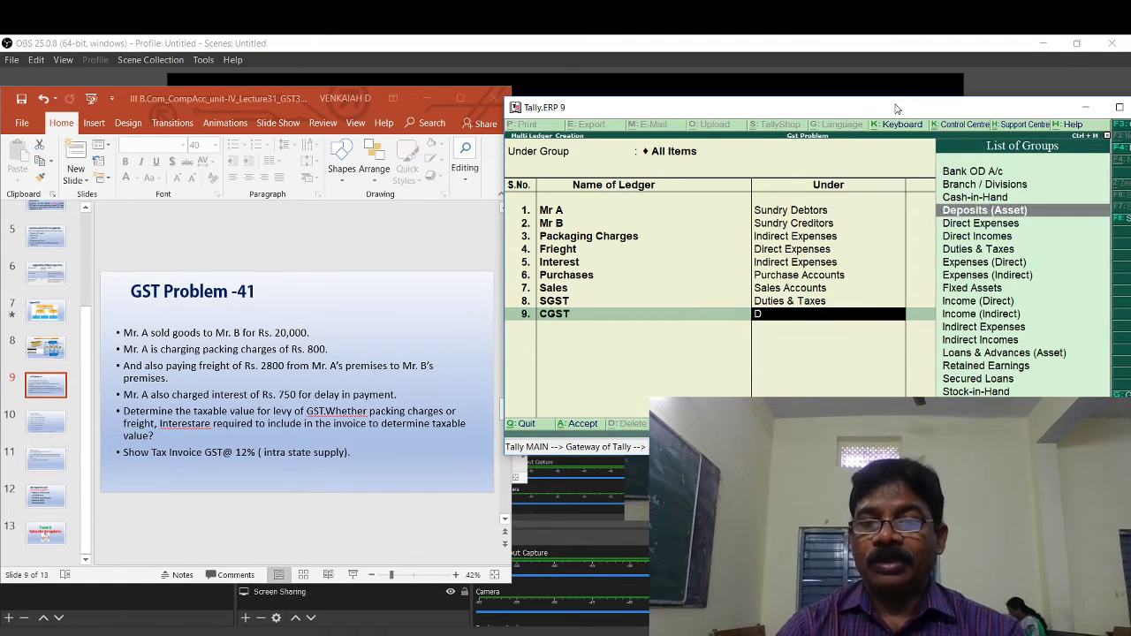
{"action": "key", "text": "Down"}
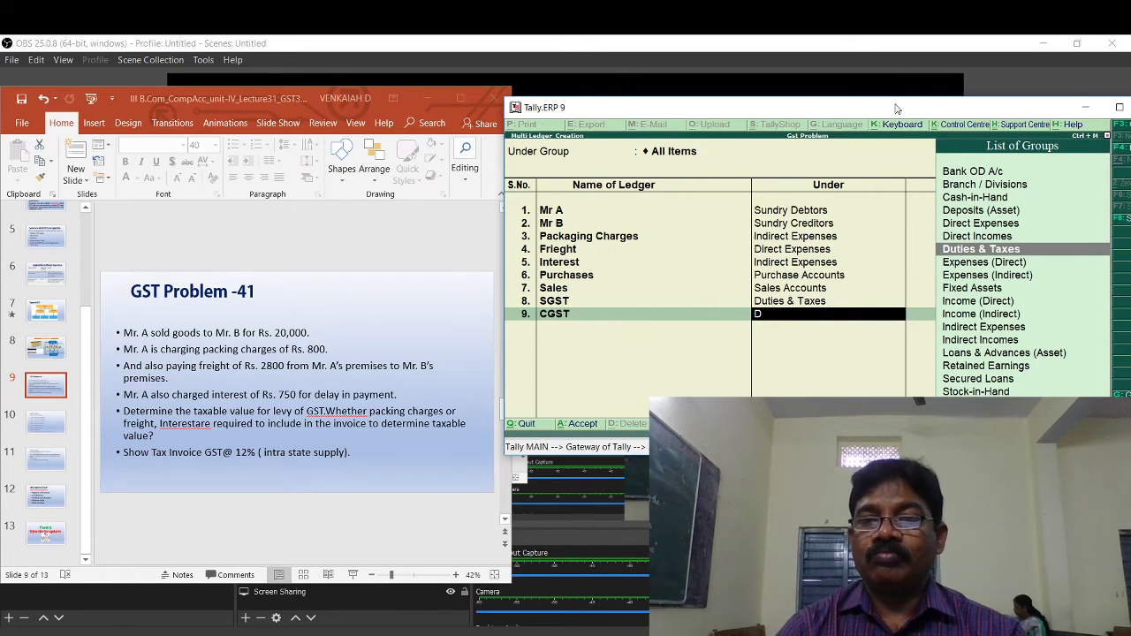
{"action": "key", "text": "Return"}
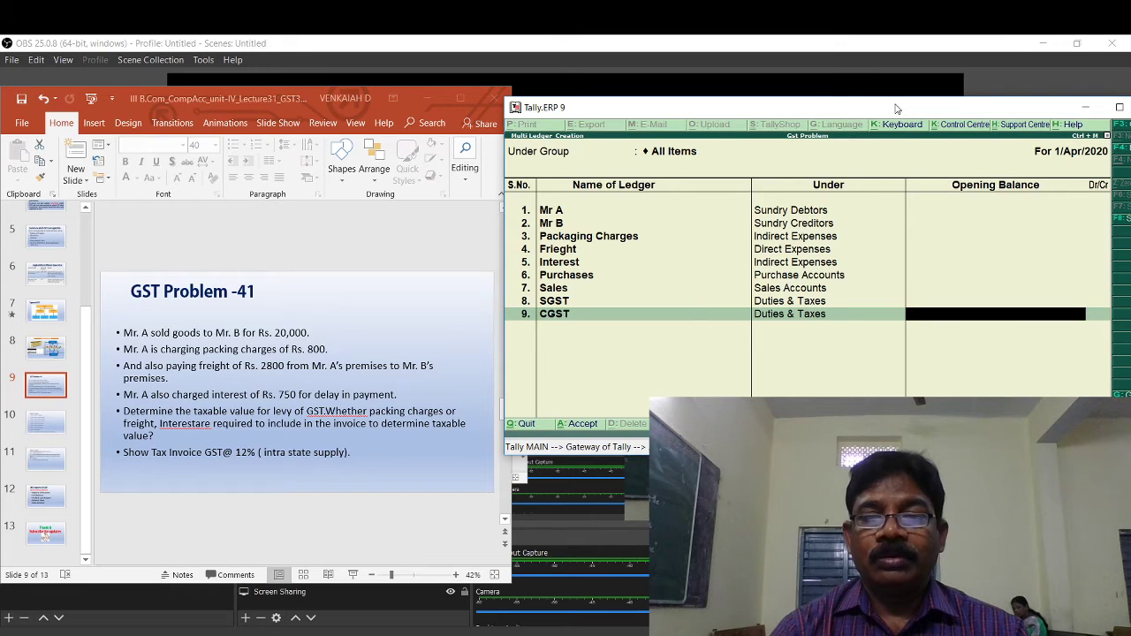
{"action": "key", "text": "Return"}
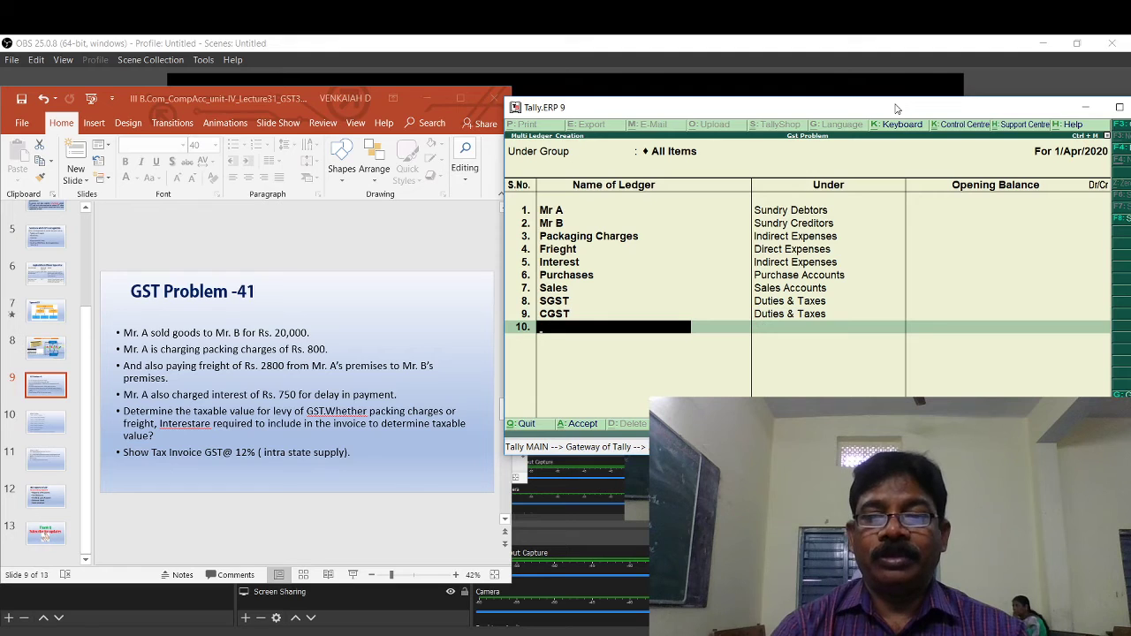
End the ledger list, accept the multiple ledger creation and return to Accounts Info.
{"action": "key", "text": "Return"}
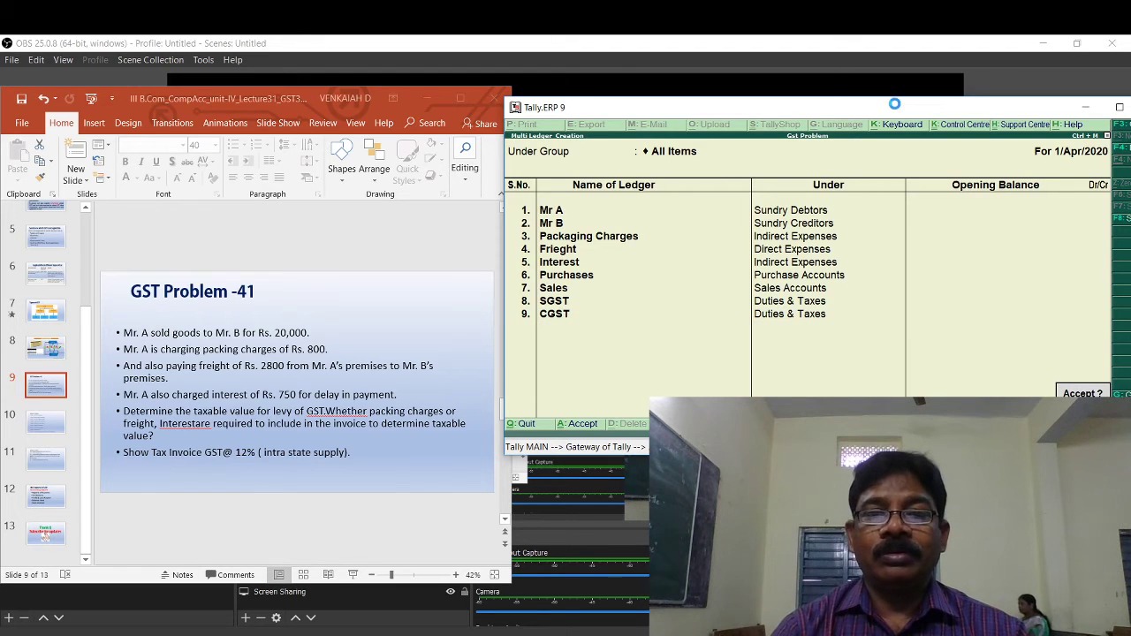
{"action": "key", "text": "Return"}
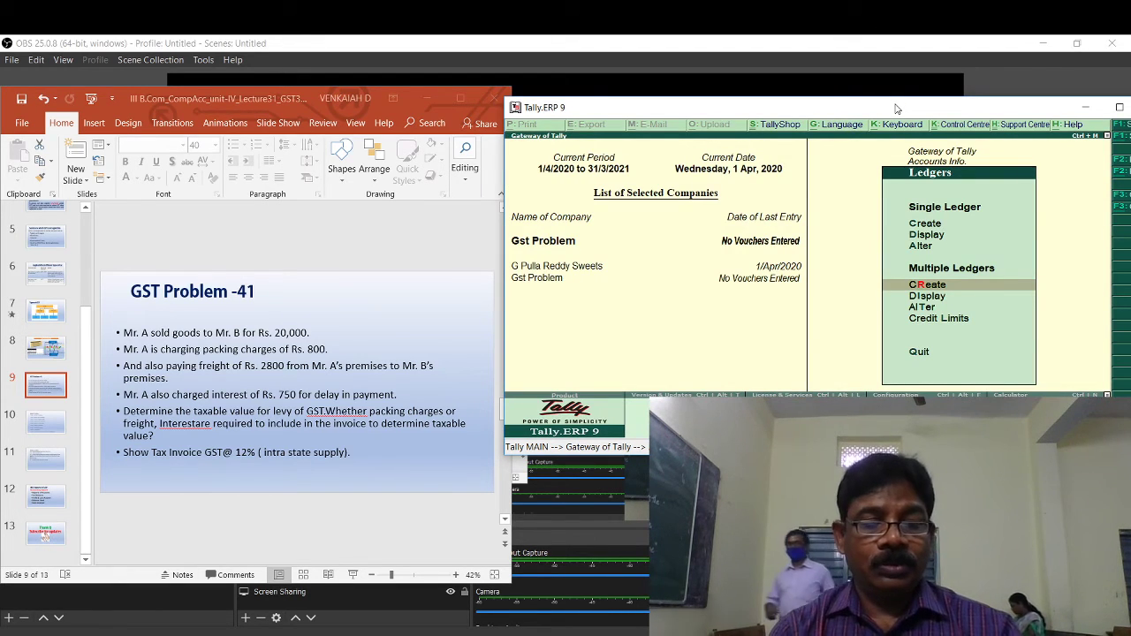
{"action": "key", "text": "Escape"}
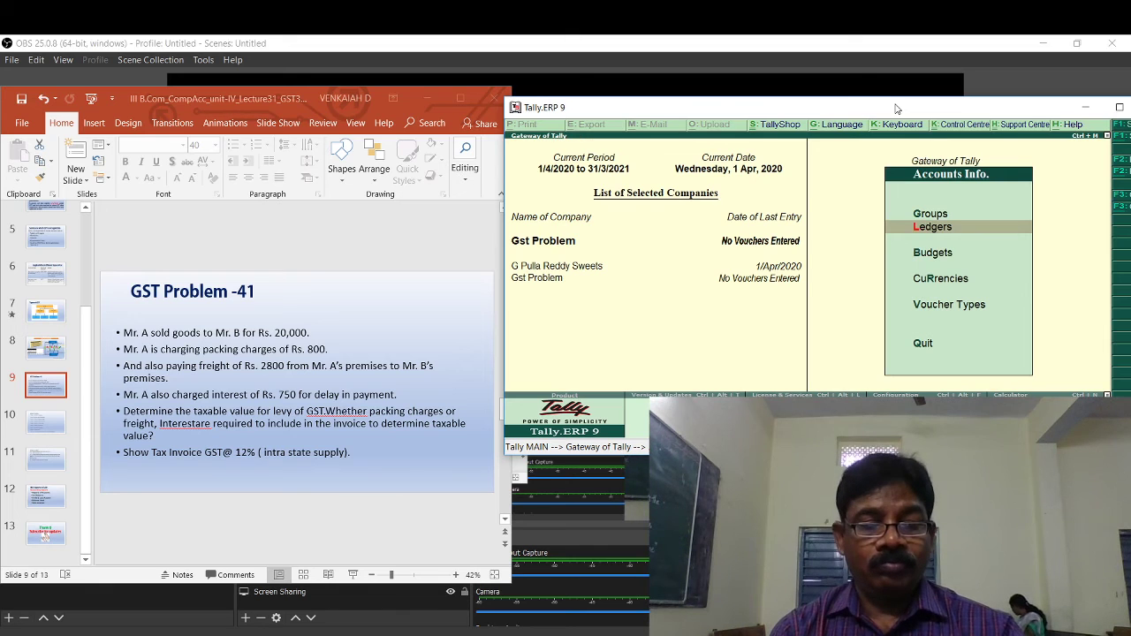
Start a purchase voucher with supplier invoice number 201, dated 1/Apr/2020.
{"action": "key", "text": "Escape"}
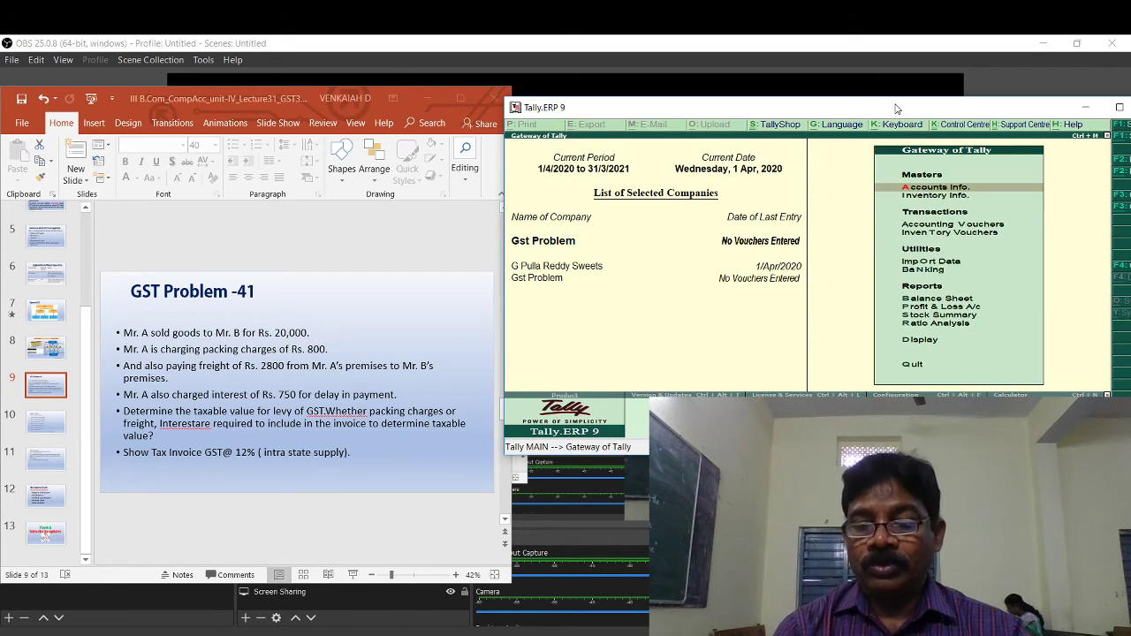
{"action": "key", "text": "Down"}
{"action": "key", "text": "Down"}
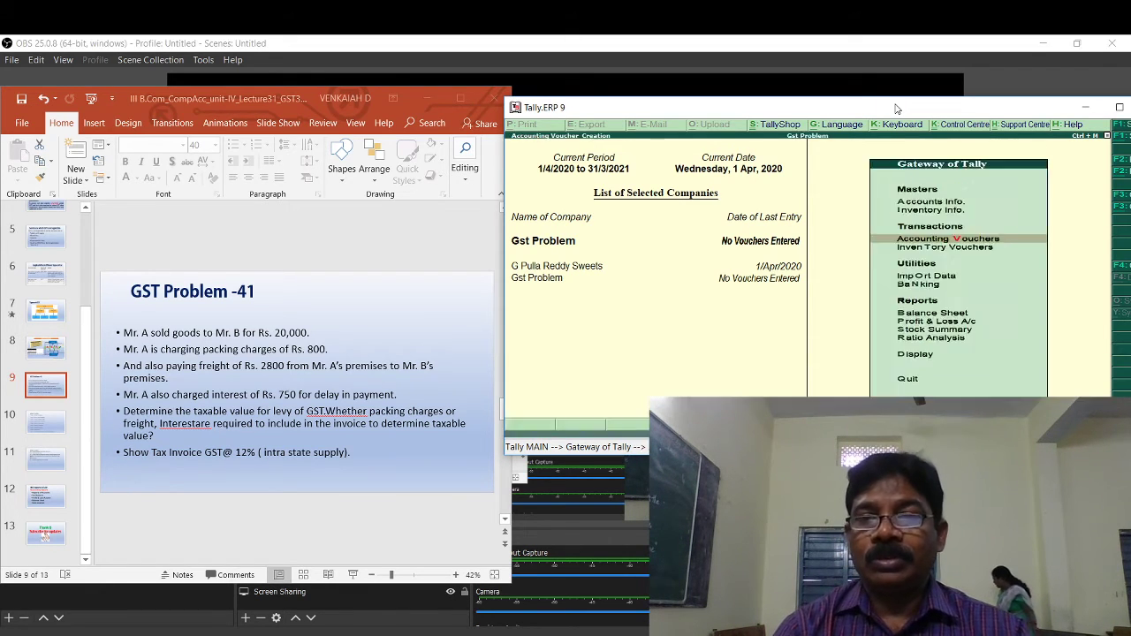
{"action": "key", "text": "Return"}
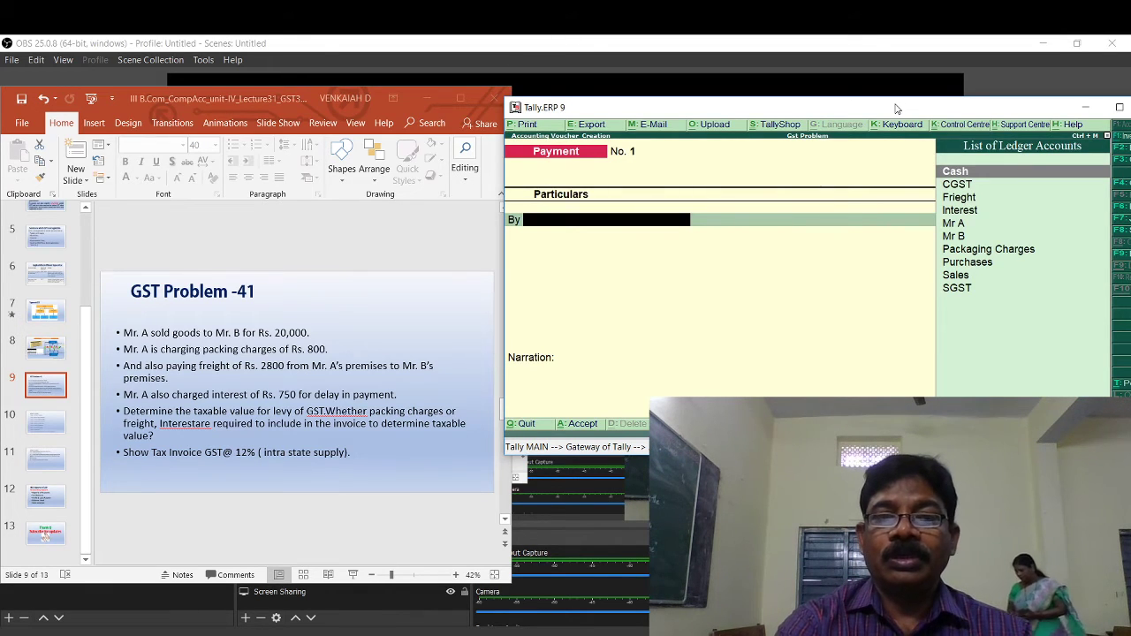
{"action": "key", "text": "F9"}
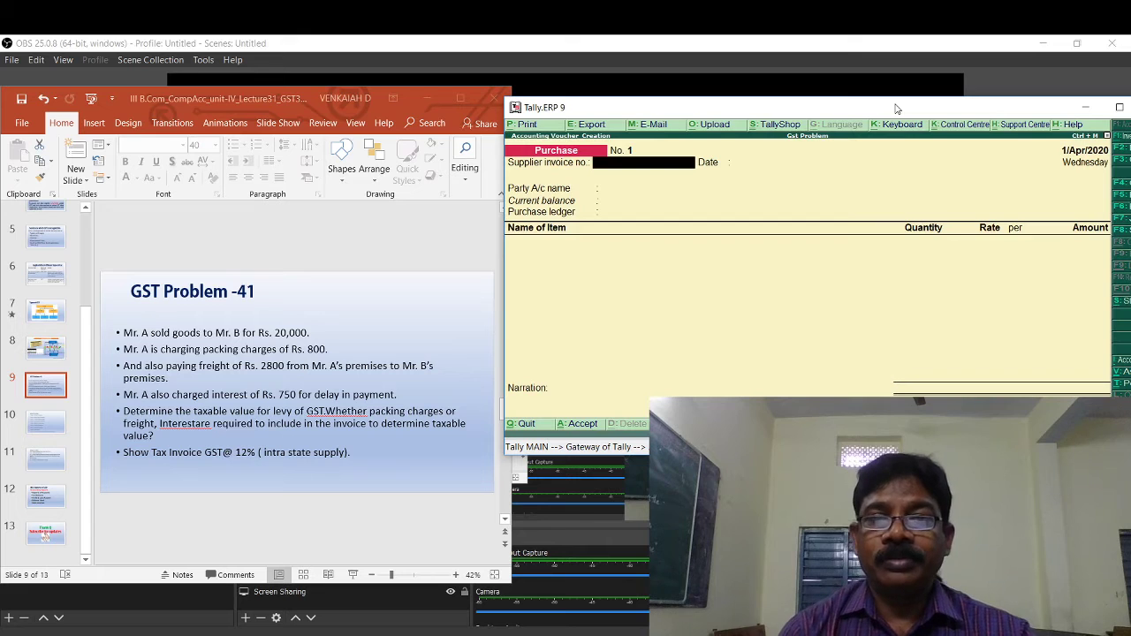
{"action": "type", "text": "201"}
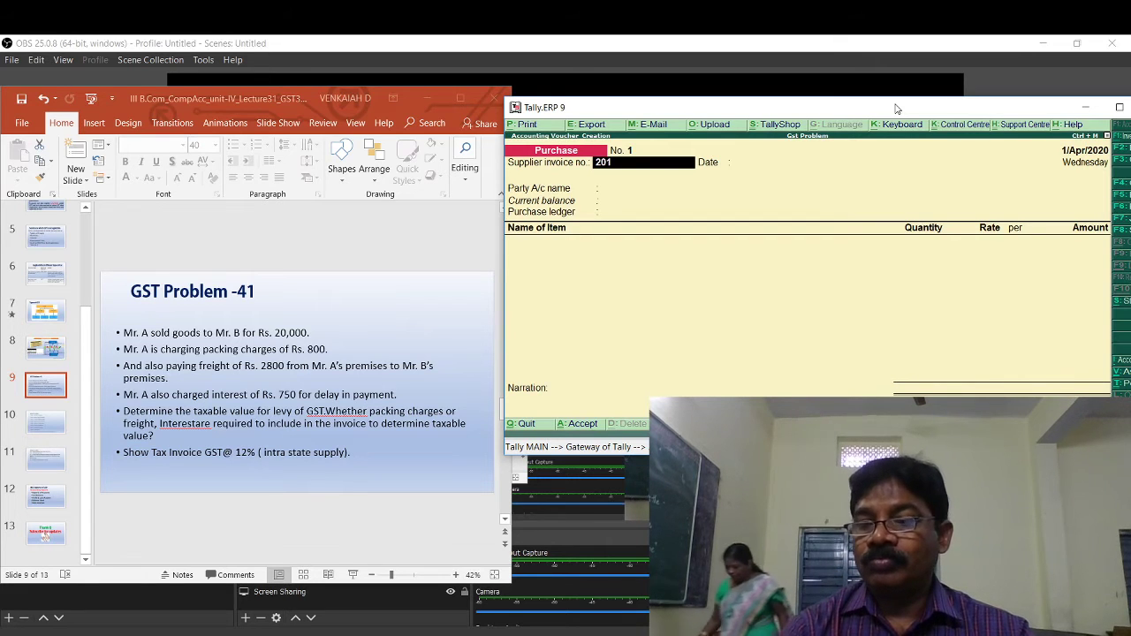
{"action": "key", "text": "Return"}
{"action": "key", "text": "Return"}
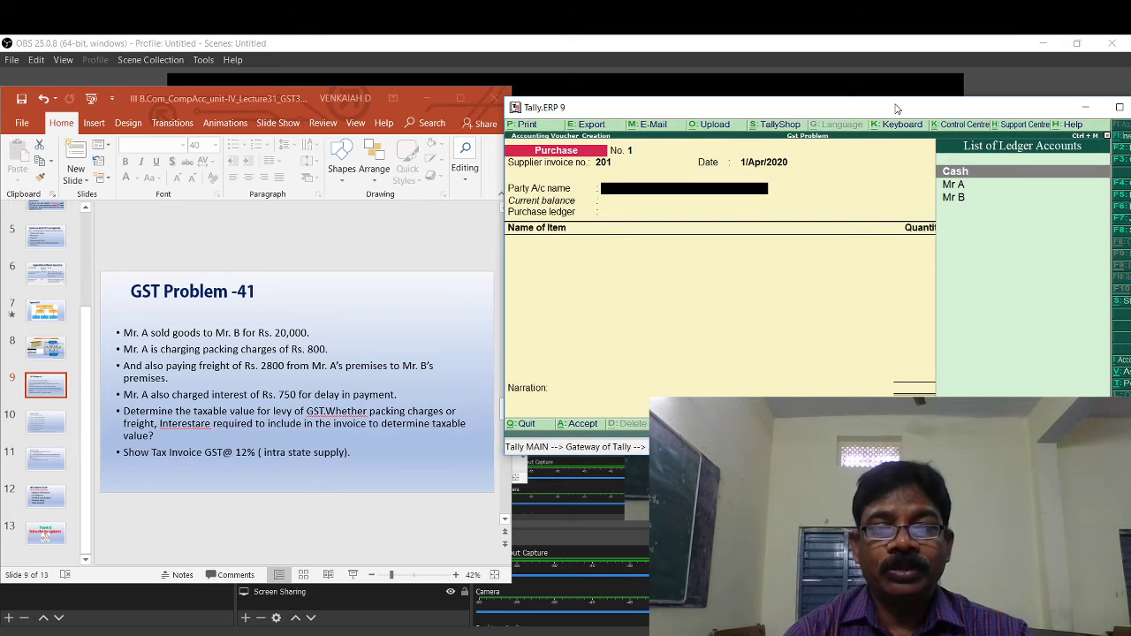
Choose Mr B as the party with the default supplier details and Purchases as the purchase ledger, and end the item list without stock items.
{"action": "key", "text": "Down"}
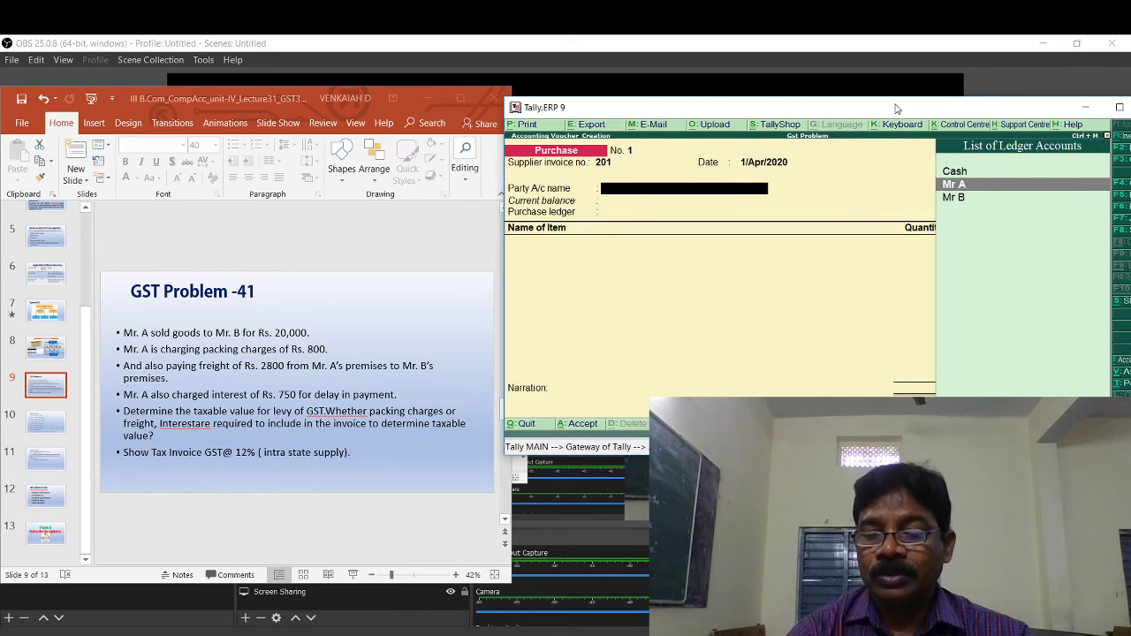
{"action": "key", "text": "Down"}
{"action": "key", "text": "Return"}
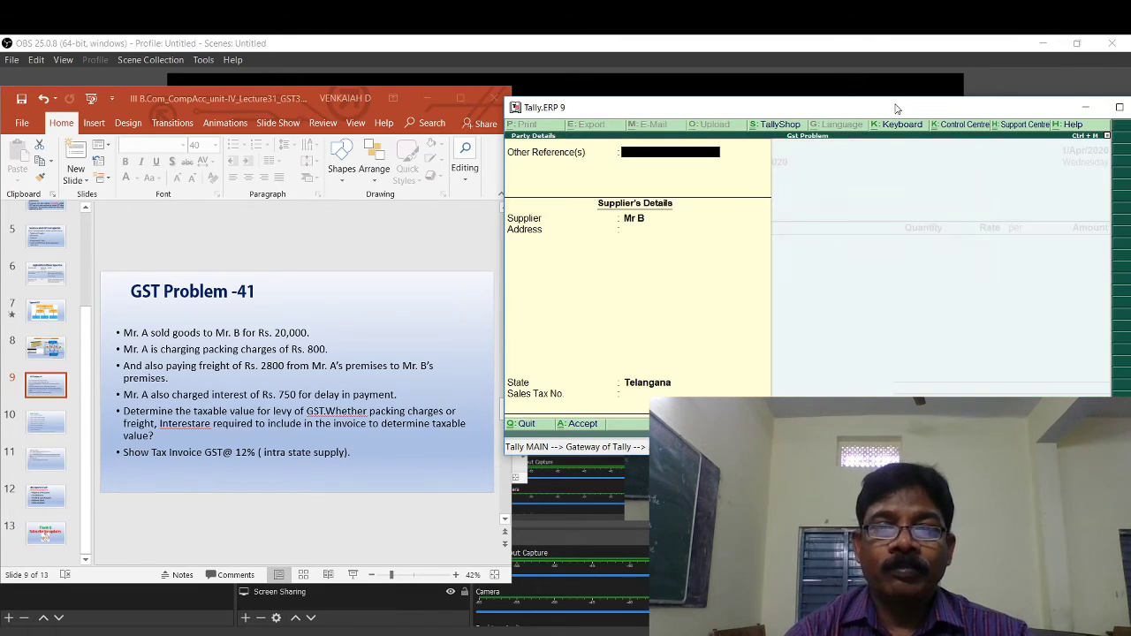
{"action": "key", "text": "Return"}
{"action": "key", "text": "Return"}
{"action": "key", "text": "Return"}
{"action": "key", "text": "Return"}
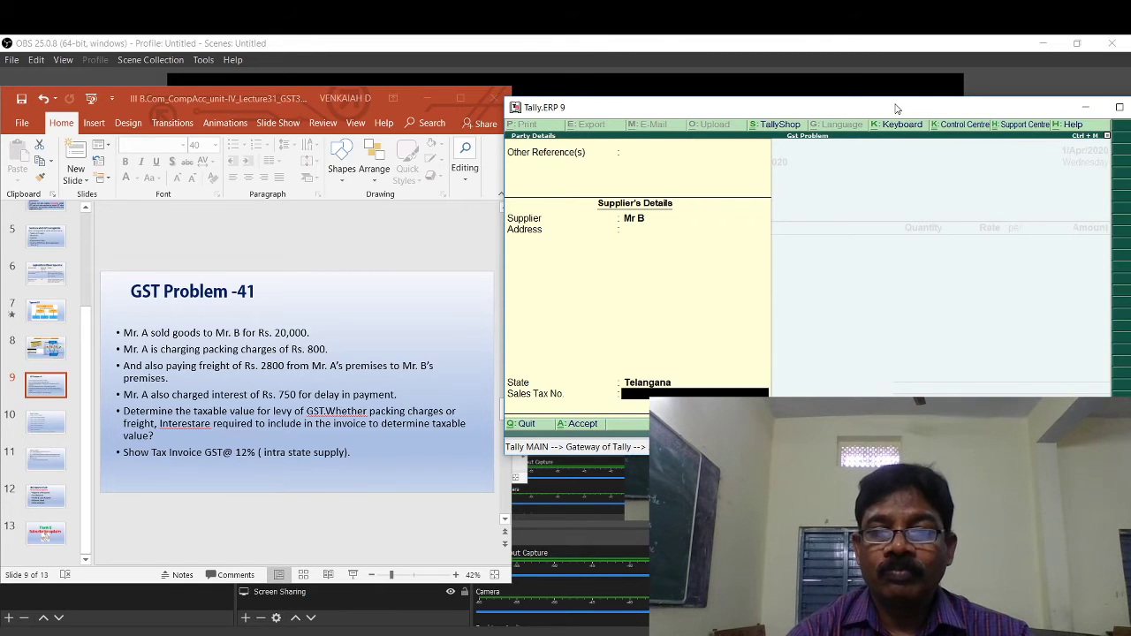
{"action": "key", "text": "Return"}
{"action": "key", "text": "Return"}
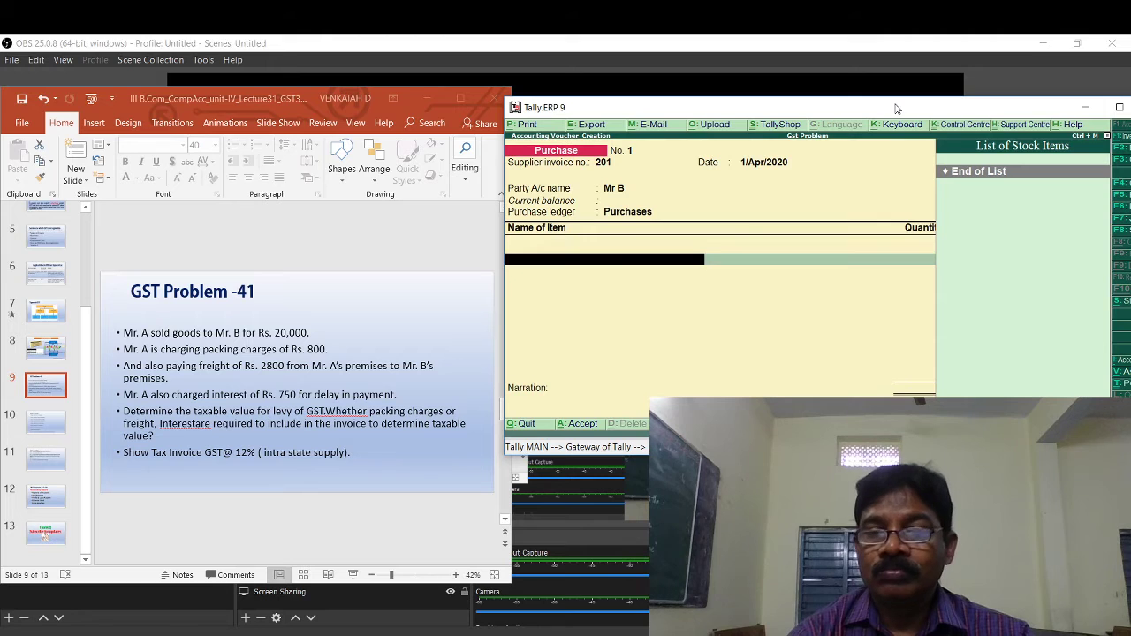
{"action": "key", "text": "Return"}
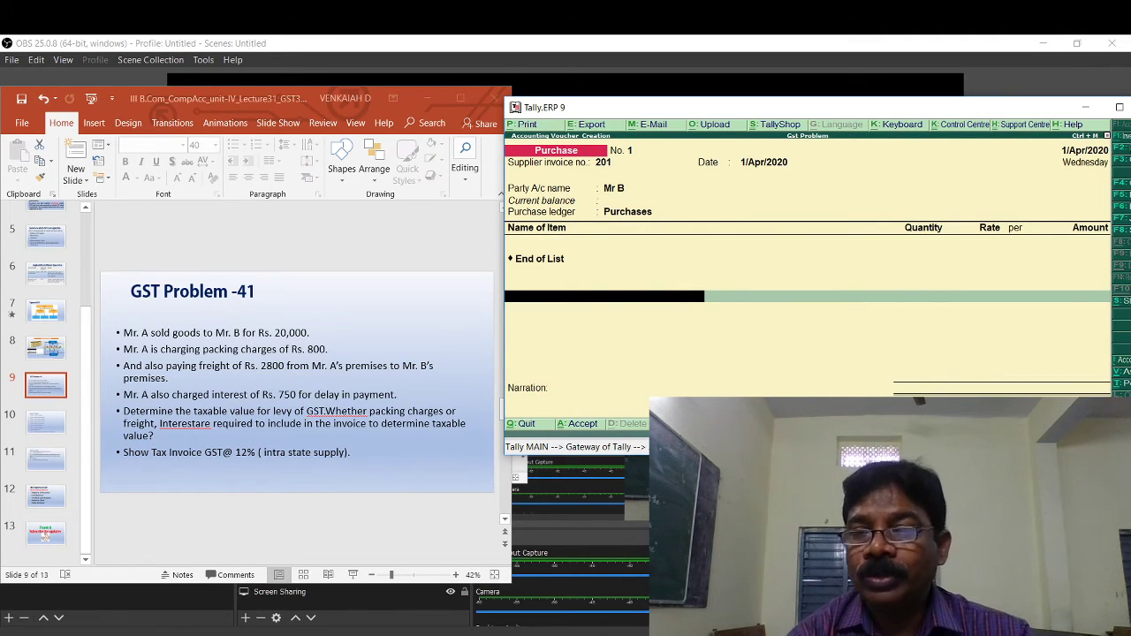
Switch the purchase entry to voucher mode, keeping invoice 201, its date and Mr B with the supplier details.
{"action": "left_click", "coordinate": [1124, 375]}
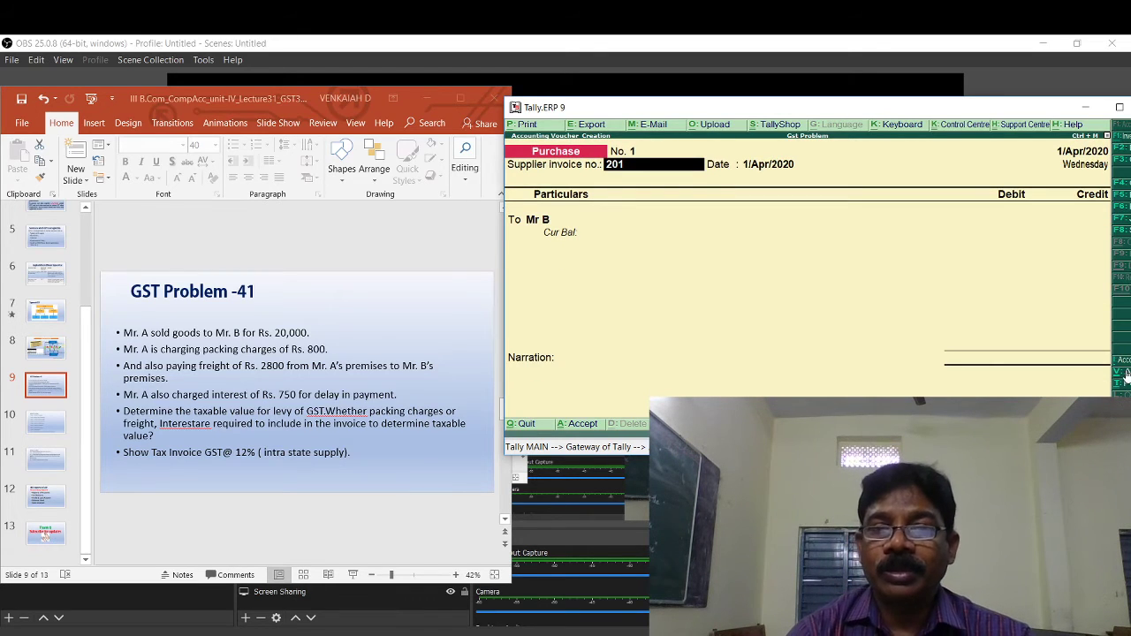
{"action": "key", "text": "Return"}
{"action": "key", "text": "Return"}
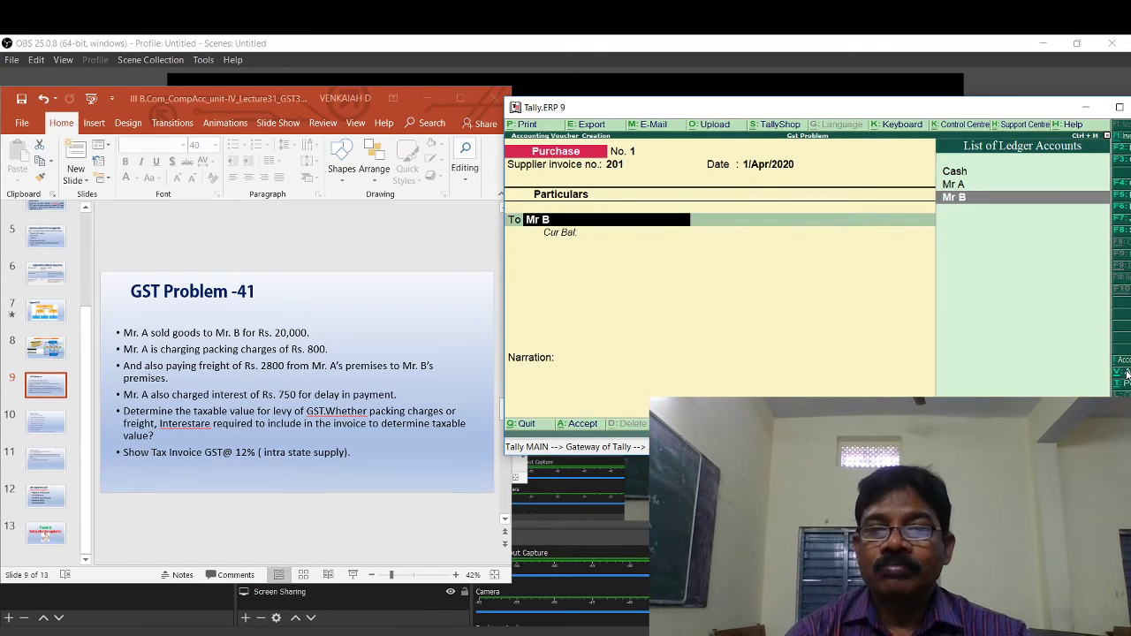
{"action": "key", "text": "Return"}
{"action": "key", "text": "Return"}
{"action": "key", "text": "Return"}
{"action": "key", "text": "Return"}
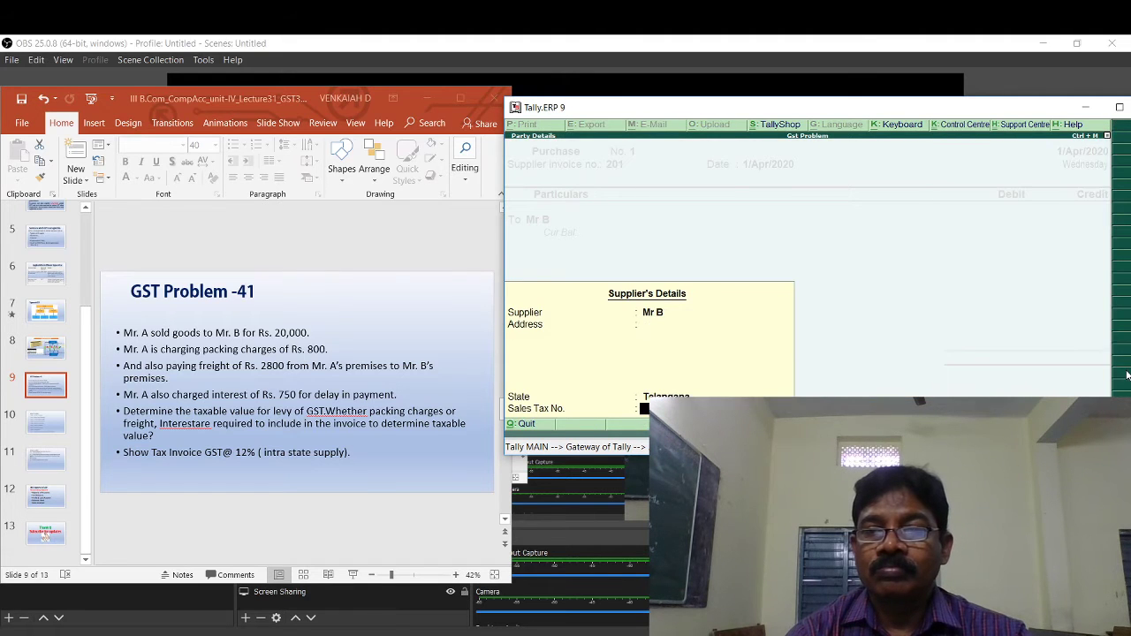
{"action": "key", "text": "Return"}
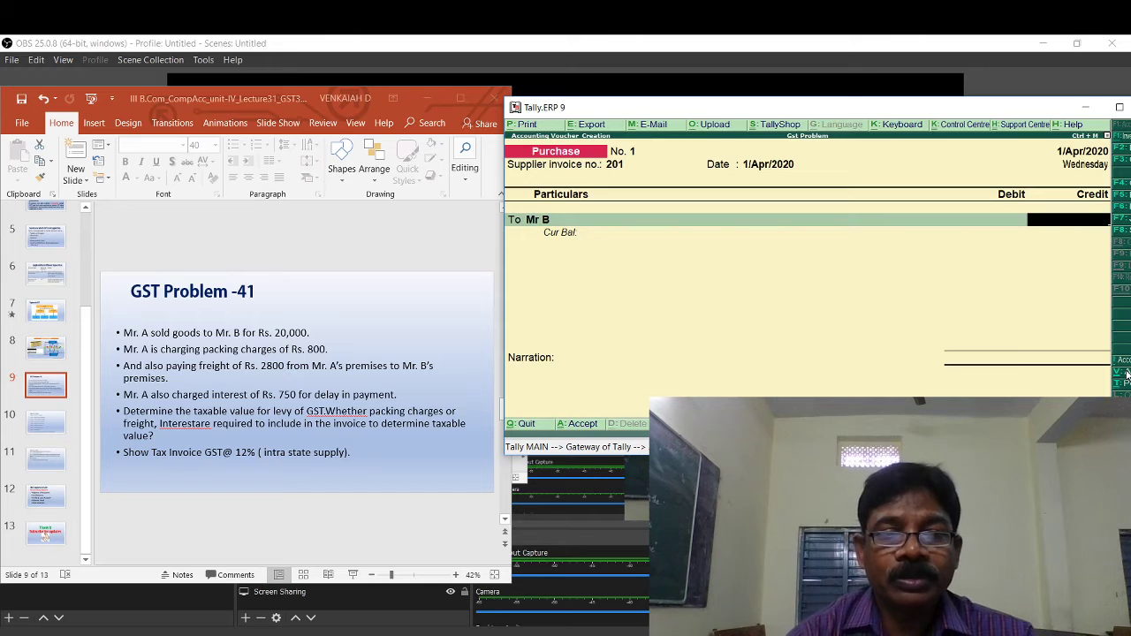
Credit Mr B with 20,000 as New Ref 201 and debit Purchases with the same amount, without inventory allocations.
{"action": "type", "text": "20000"}
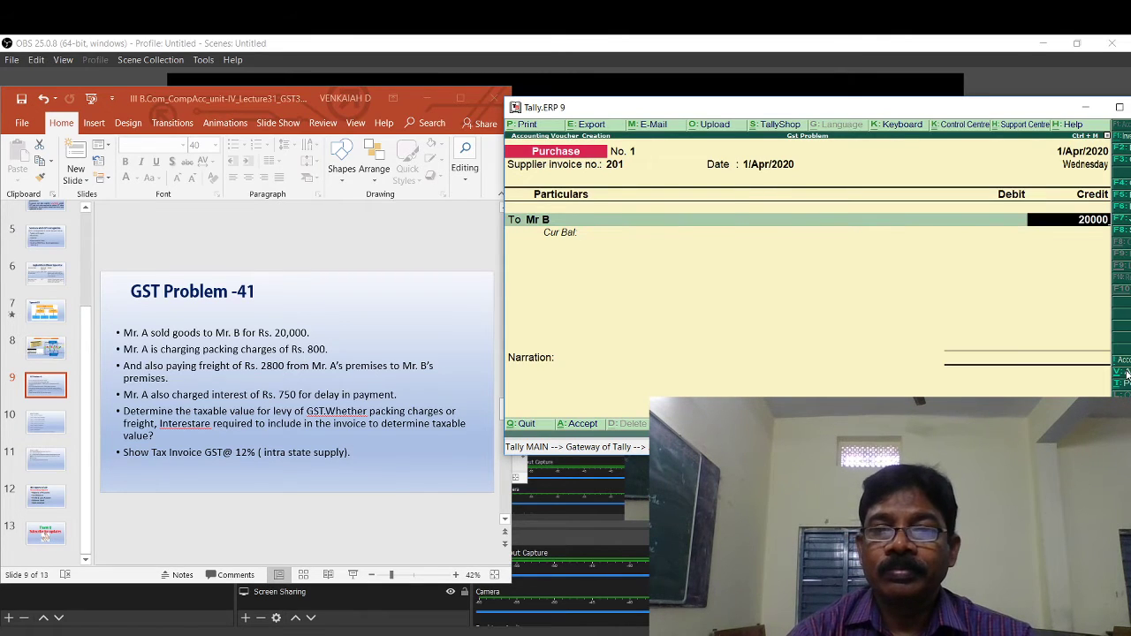
{"action": "key", "text": "Return"}
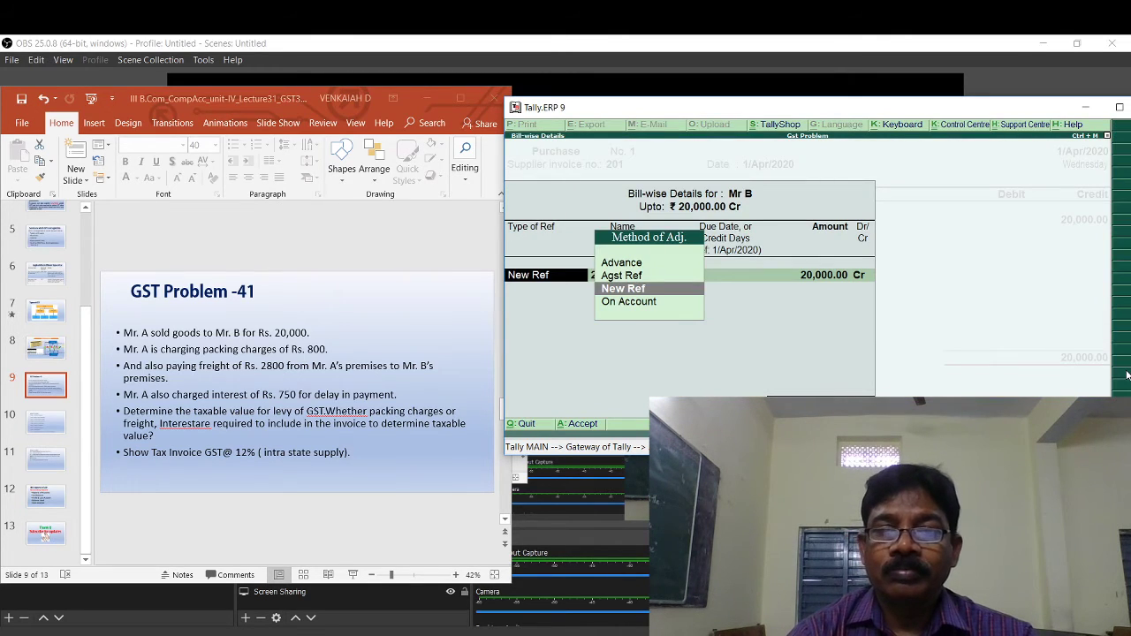
{"action": "key", "text": "Return"}
{"action": "key", "text": "Return"}
{"action": "key", "text": "Return"}
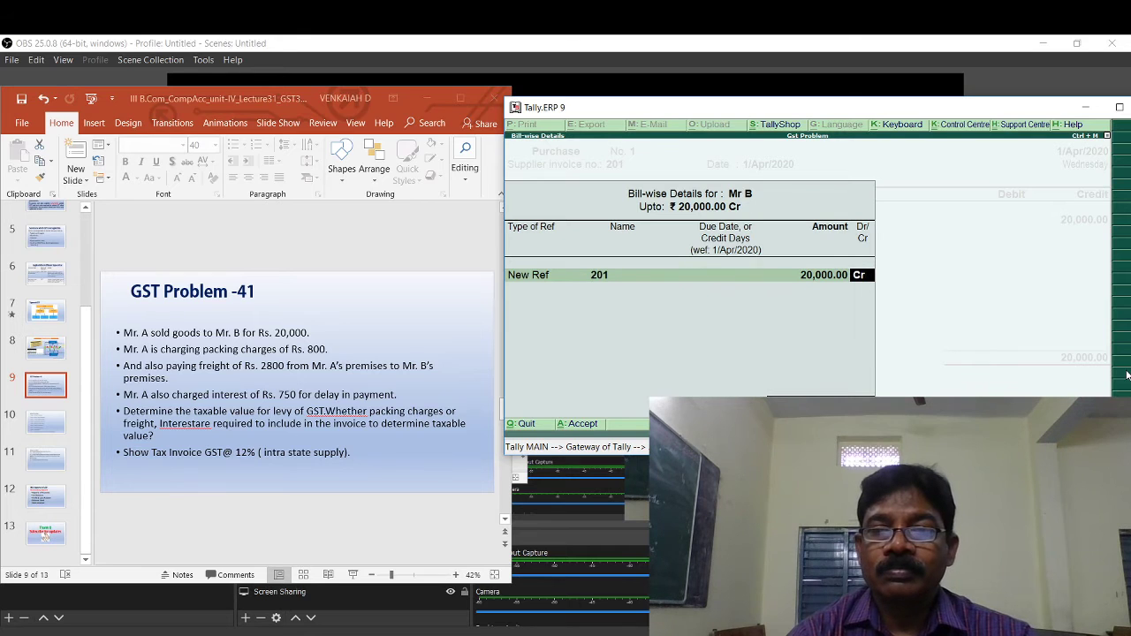
{"action": "key", "text": "Return"}
{"action": "key", "text": "Return"}
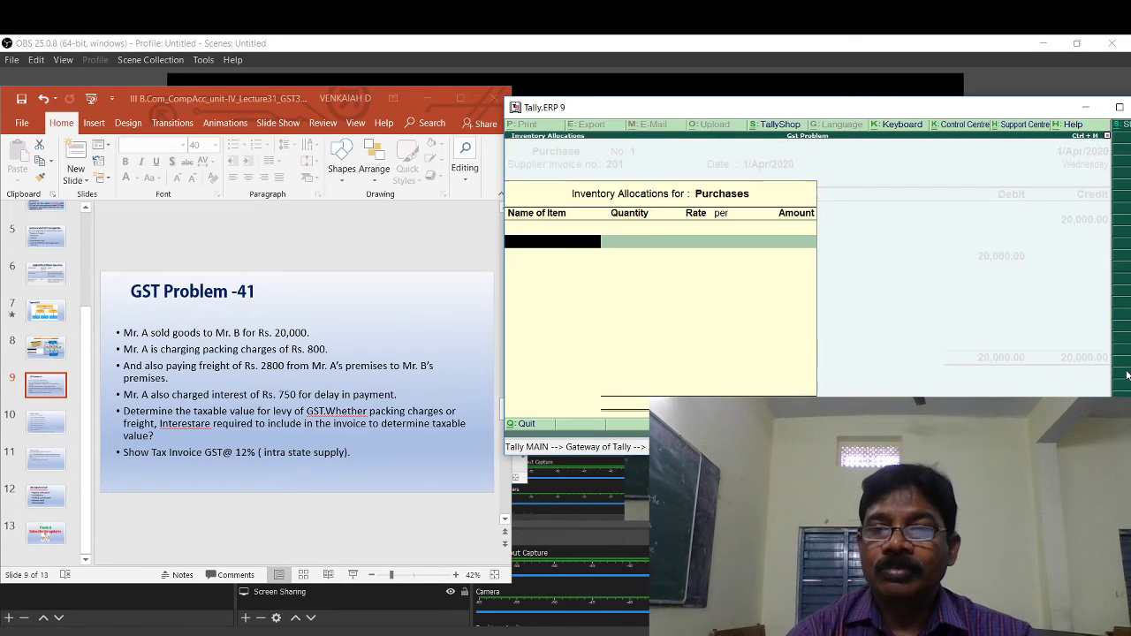
{"action": "key", "text": "Return"}
{"action": "key", "text": "Return"}
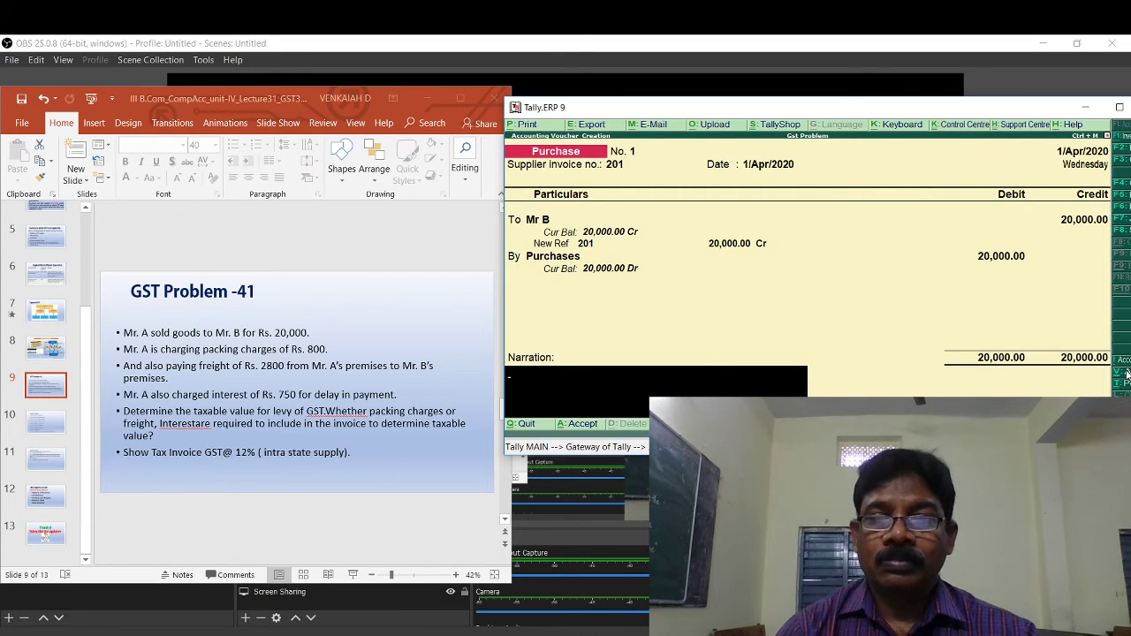
Set Mr B's credit amount to 21,600 and accept it as New Ref 201.
{"action": "key", "text": "BackSpace"}
{"action": "key", "text": "BackSpace"}
{"action": "key", "text": "BackSpace"}
{"action": "key", "text": "BackSpace"}
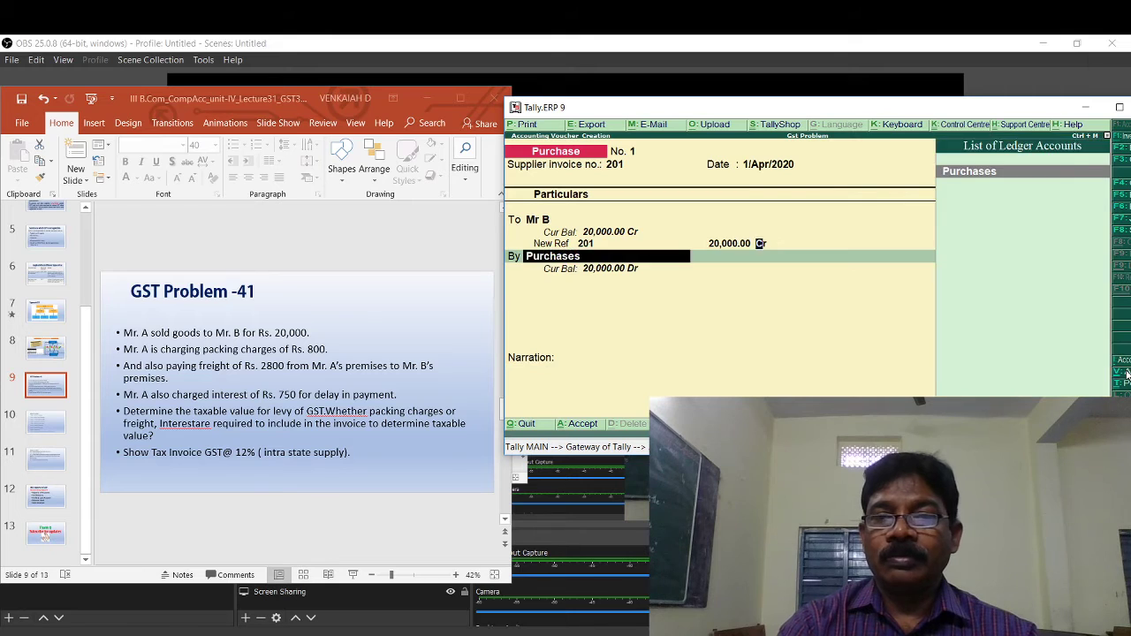
{"action": "key", "text": "BackSpace"}
{"action": "key", "text": "BackSpace"}
{"action": "key", "text": "BackSpace"}
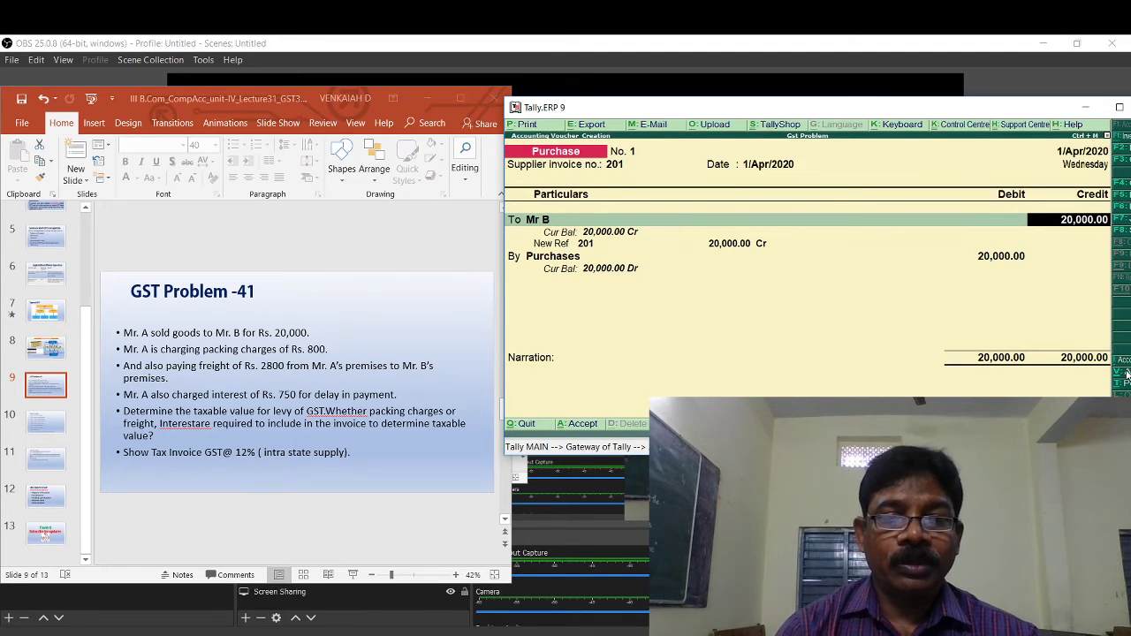
{"action": "type", "text": "21600"}
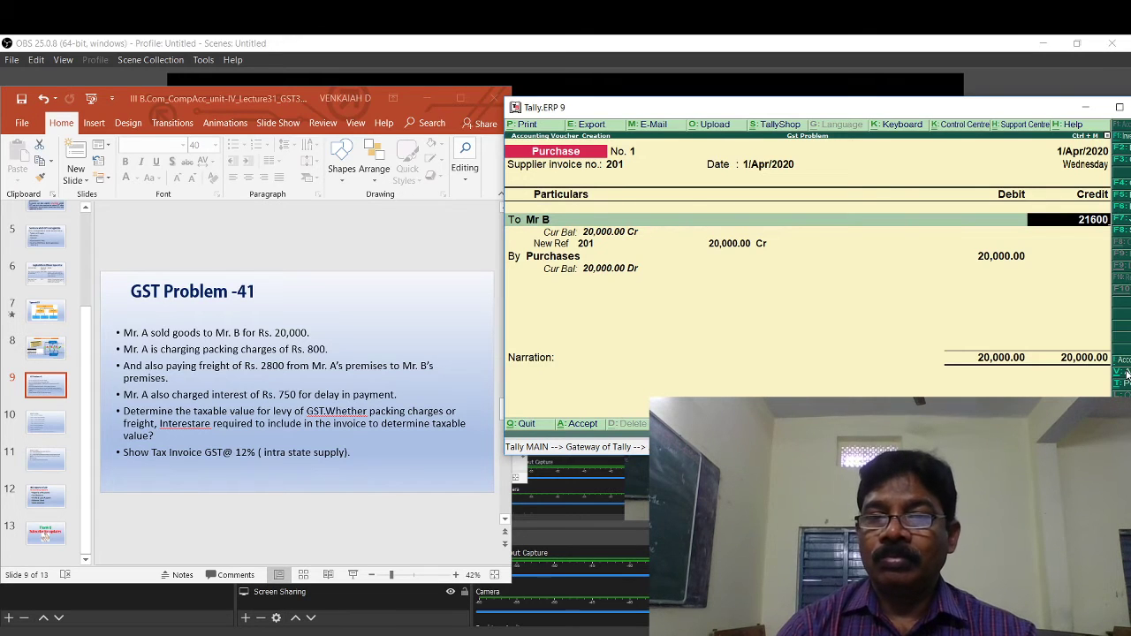
{"action": "key", "text": "Return"}
{"action": "key", "text": "Return"}
{"action": "key", "text": "Return"}
{"action": "key", "text": "Return"}
{"action": "key", "text": "Return"}
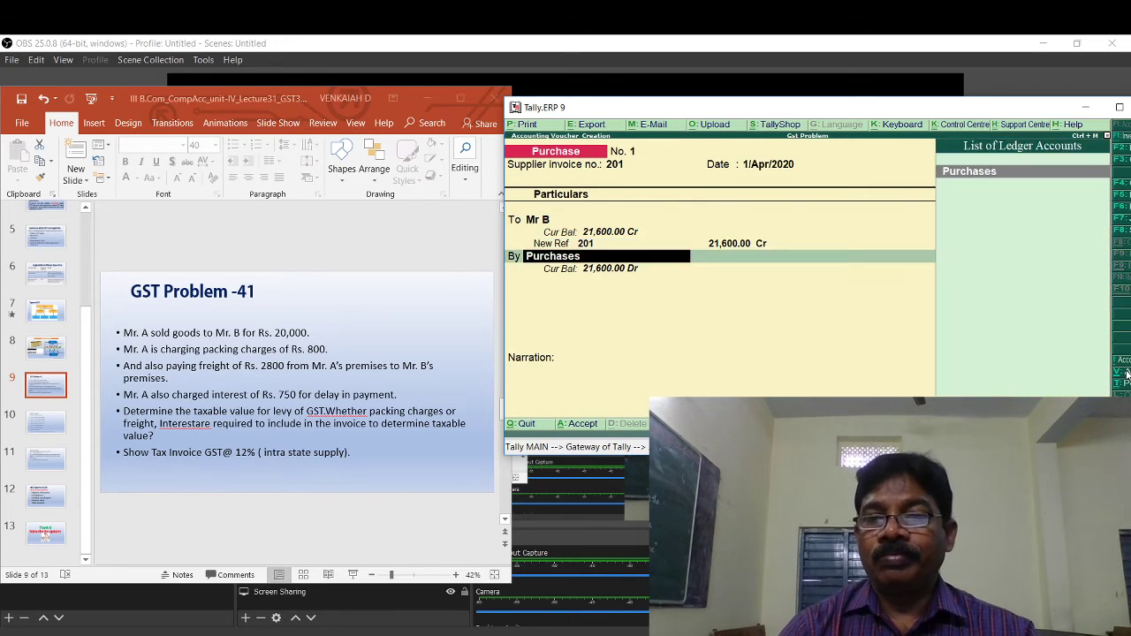
Set the Purchases debit amount to 20,000.
{"action": "key", "text": "Return"}
{"action": "key", "text": "Return"}
{"action": "key", "text": "Return"}
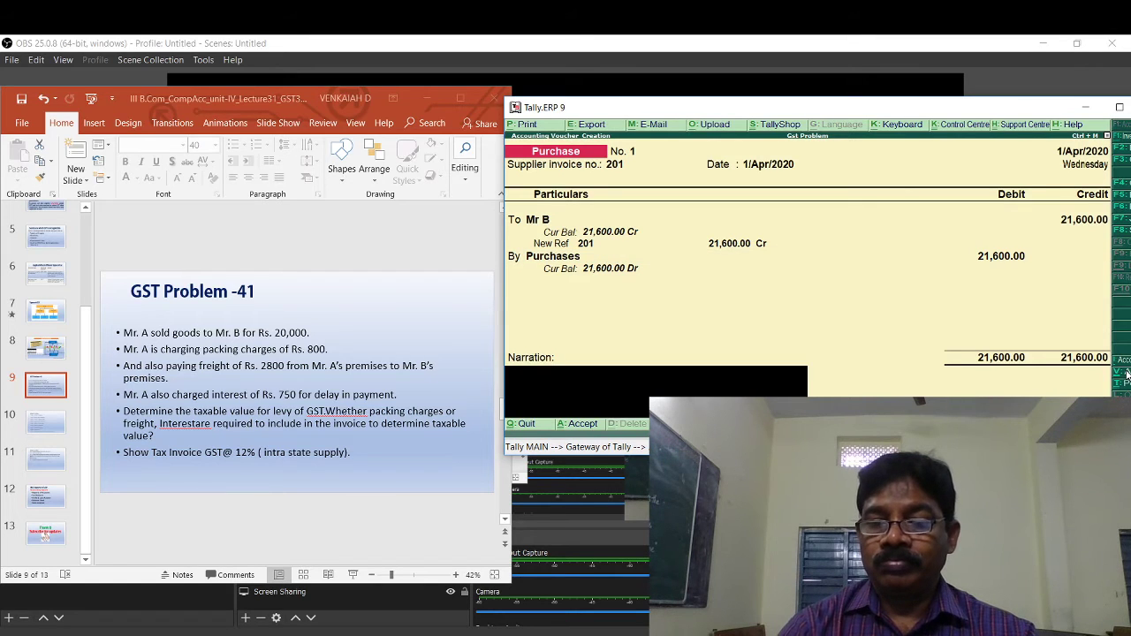
{"action": "key", "text": "BackSpace"}
{"action": "type", "text": "20"}
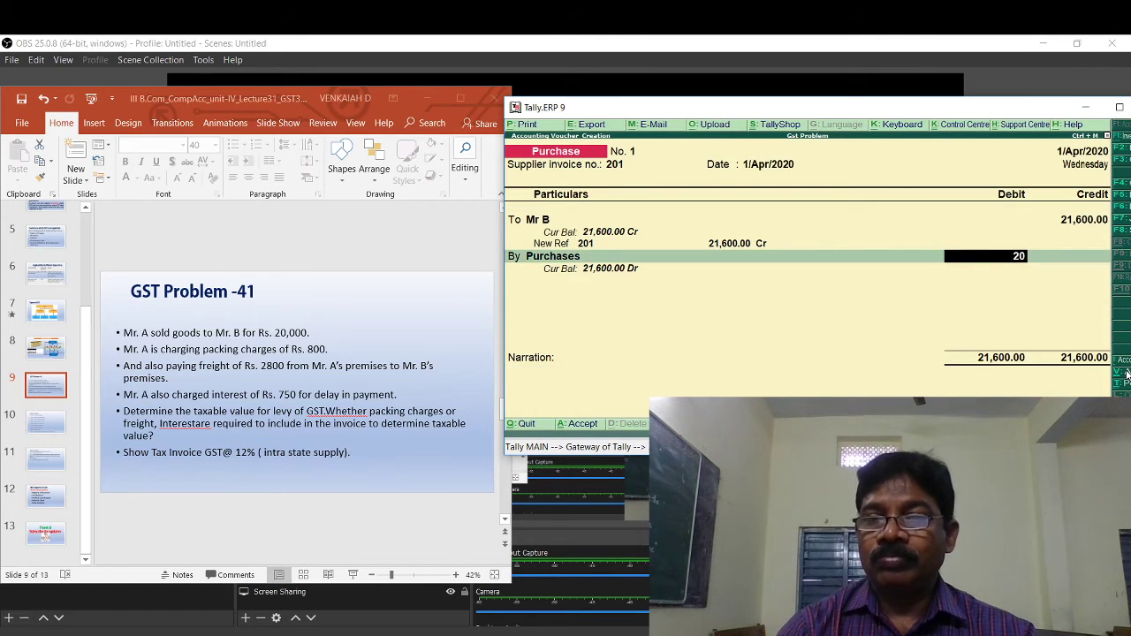
{"action": "type", "text": ",00000"}
{"action": "key", "text": "Return"}
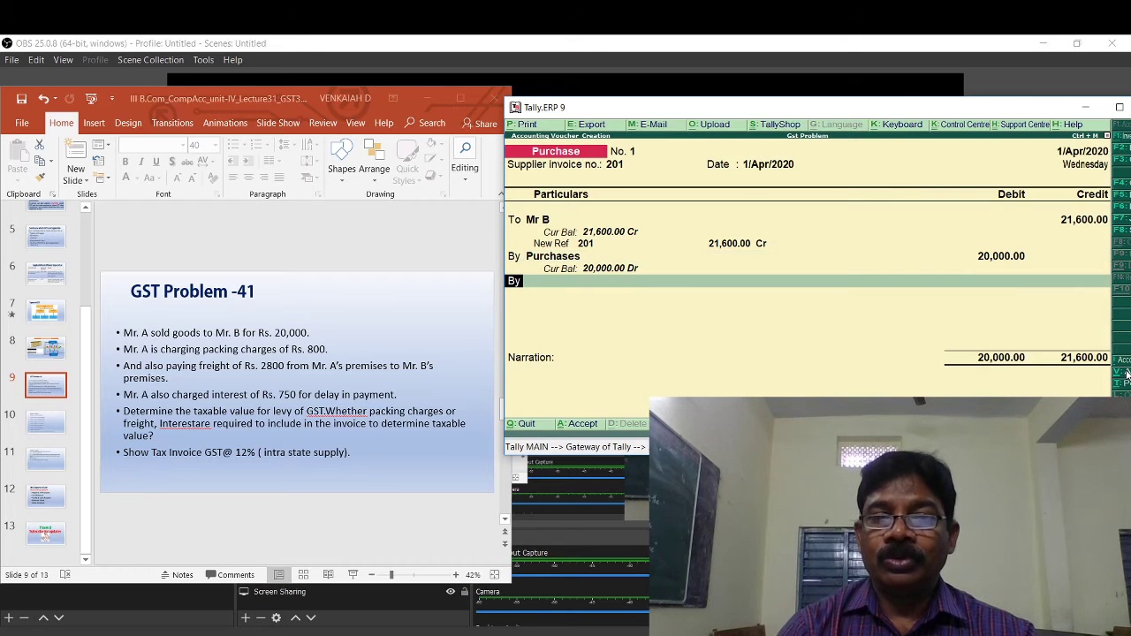
Add a debit line for Packaging Charges of 800.
{"action": "key", "text": "Return"}
{"action": "type", "text": "P"}
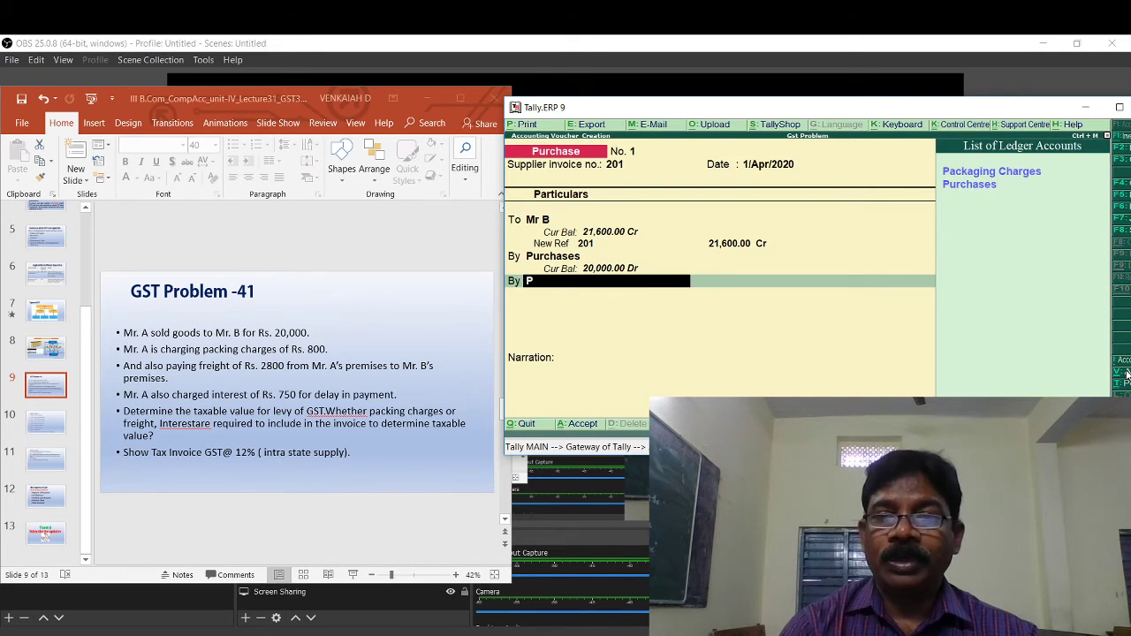
{"action": "key", "text": "Return"}
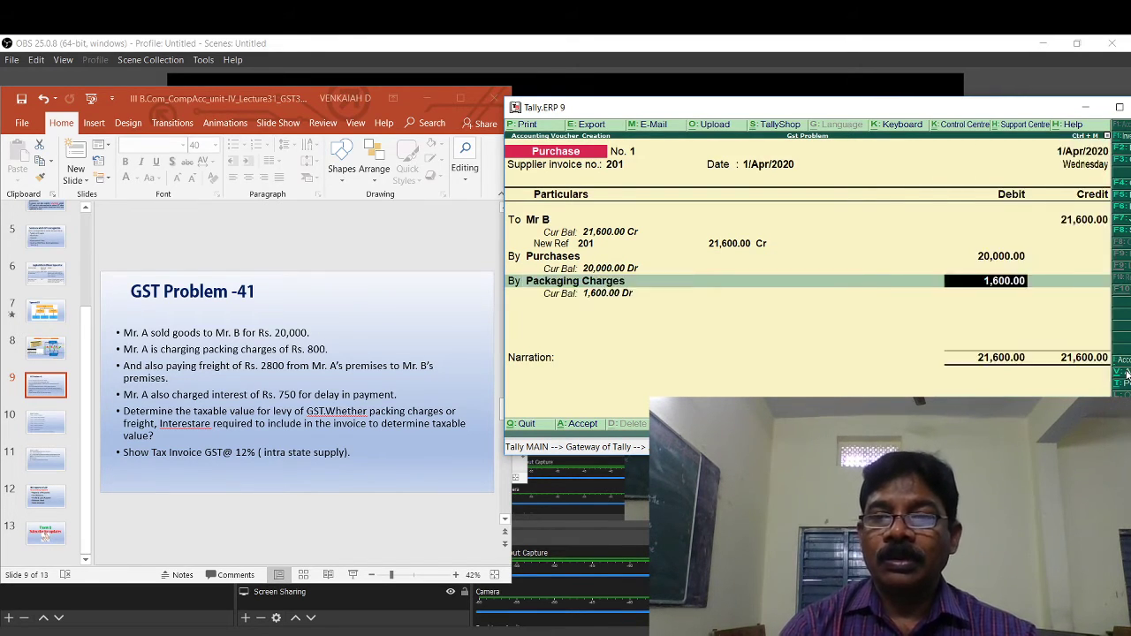
{"action": "type", "text": "800"}
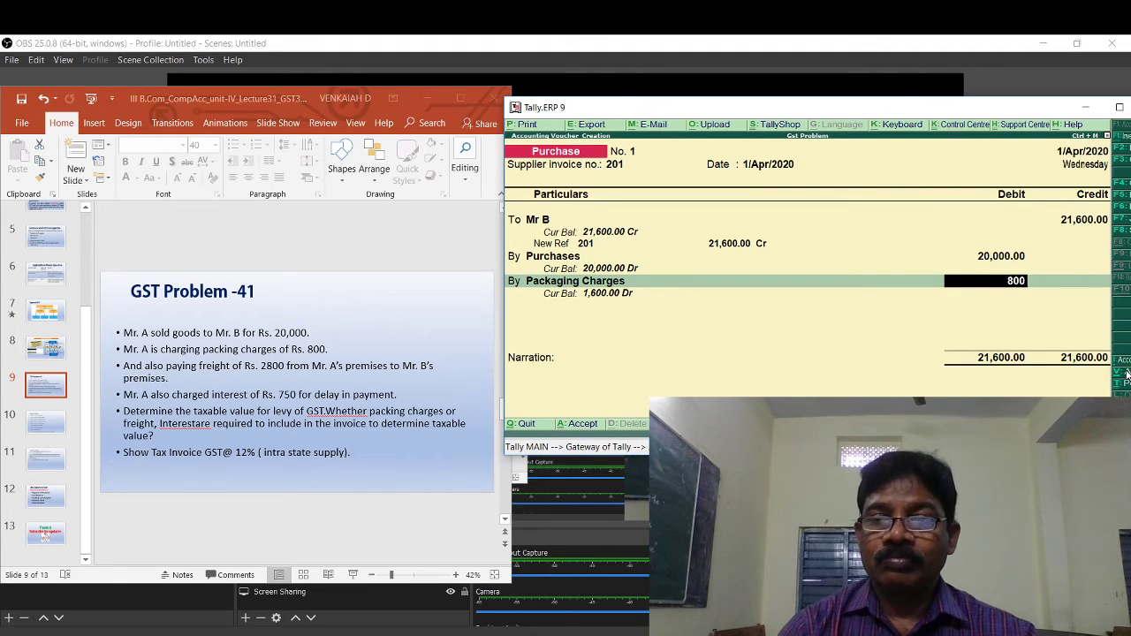
{"action": "key", "text": "Return"}
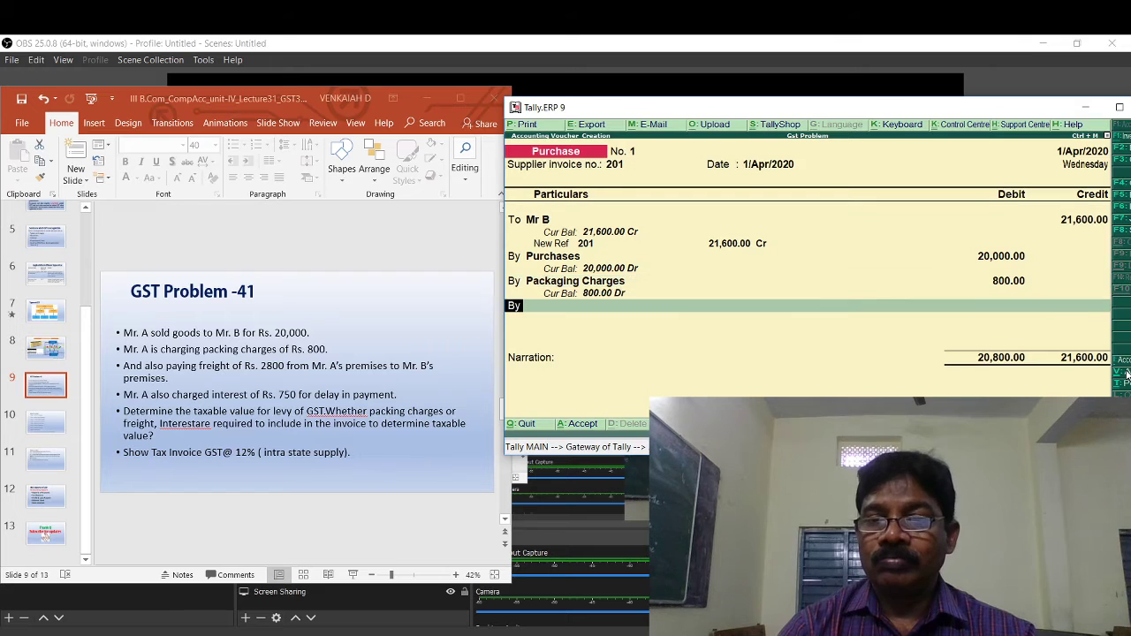
Add a debit line for the Frieght ledger below Packaging Charges.
{"action": "key", "text": "Return"}
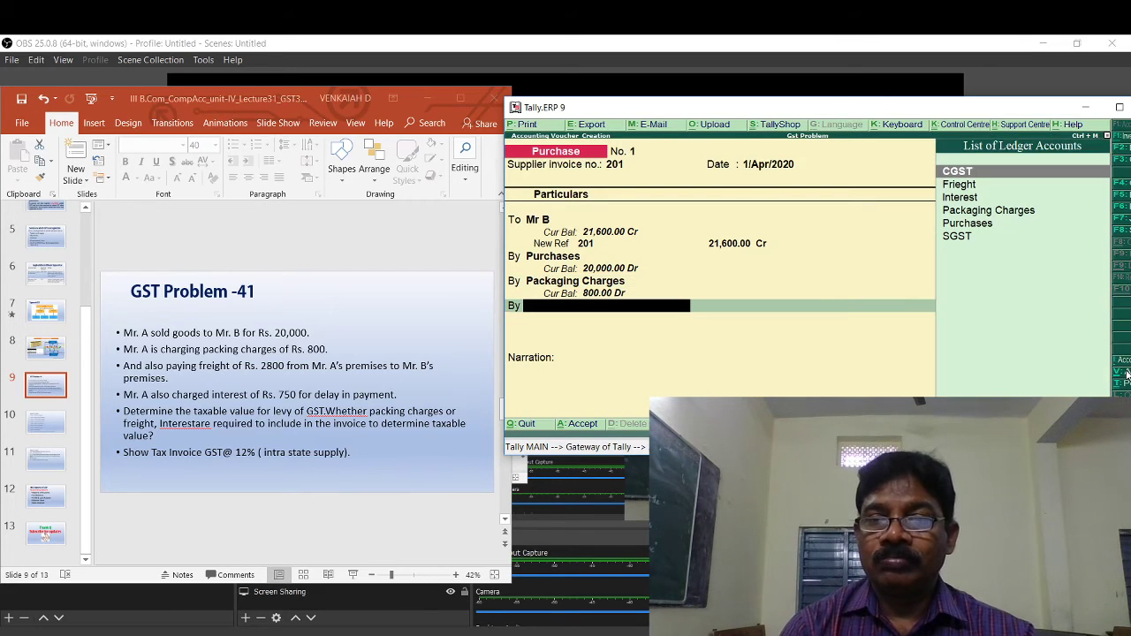
{"action": "key", "text": "Down"}
{"action": "key", "text": "Down"}
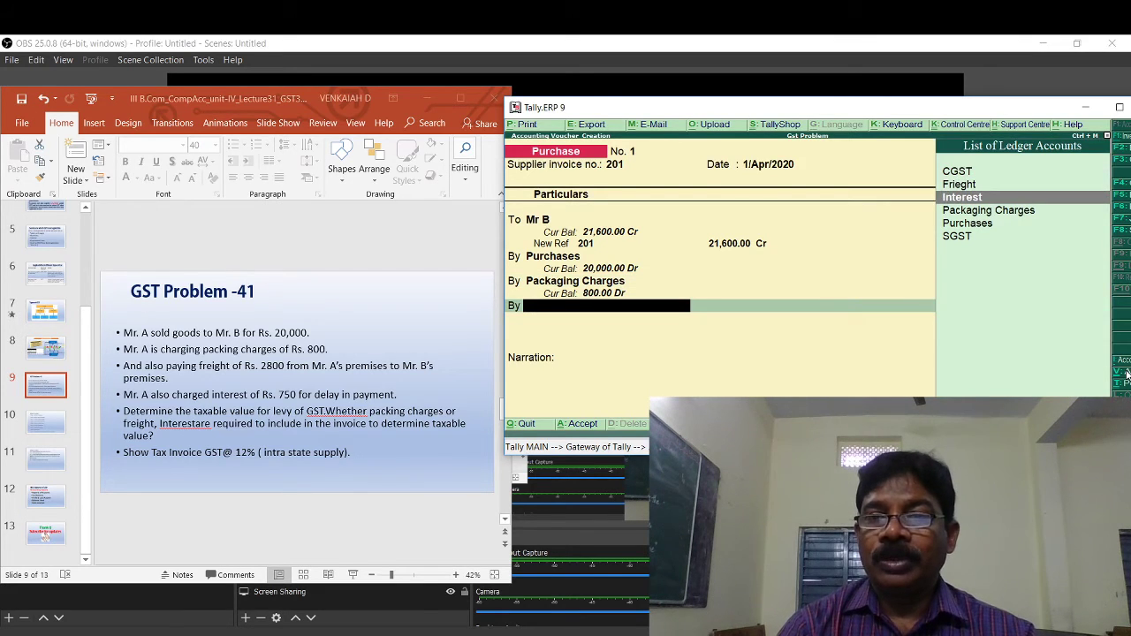
{"action": "key", "text": "Up"}
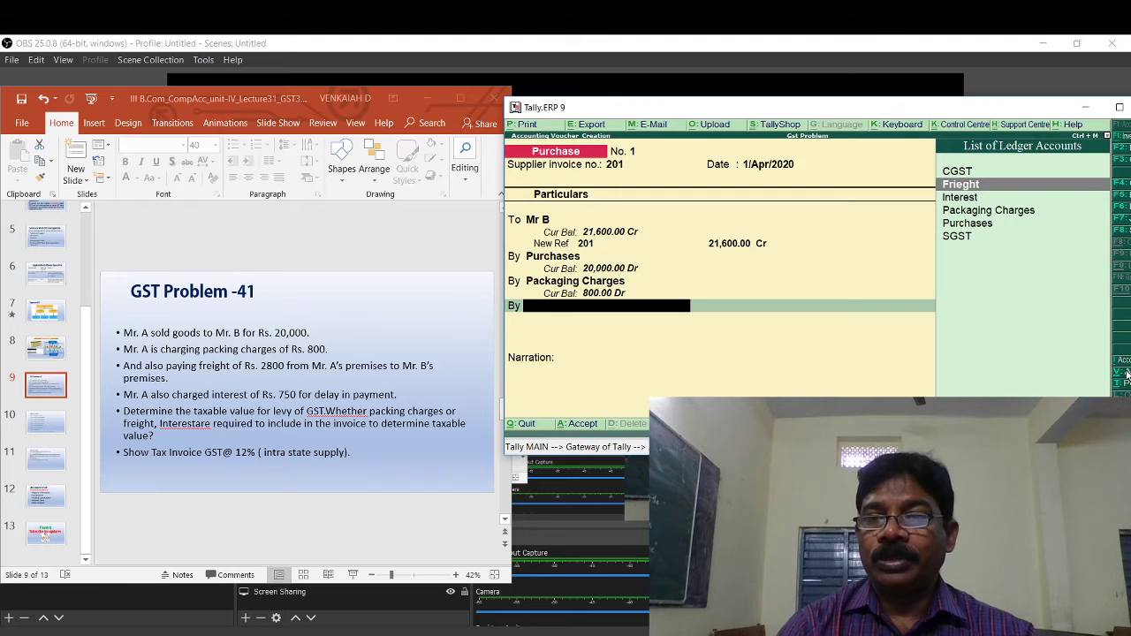
{"action": "key", "text": "Return"}
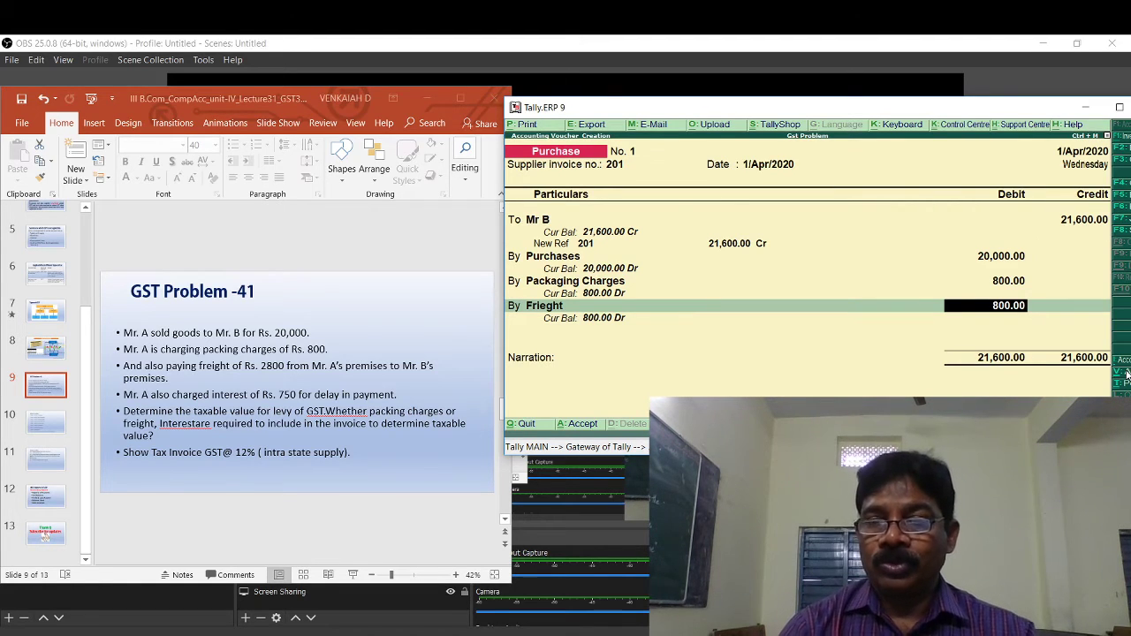
Set Mr B's credit amount to 23,600 in the purchase voucher.
{"action": "key", "text": "Up"}
{"action": "key", "text": "Up"}
{"action": "key", "text": "Up"}
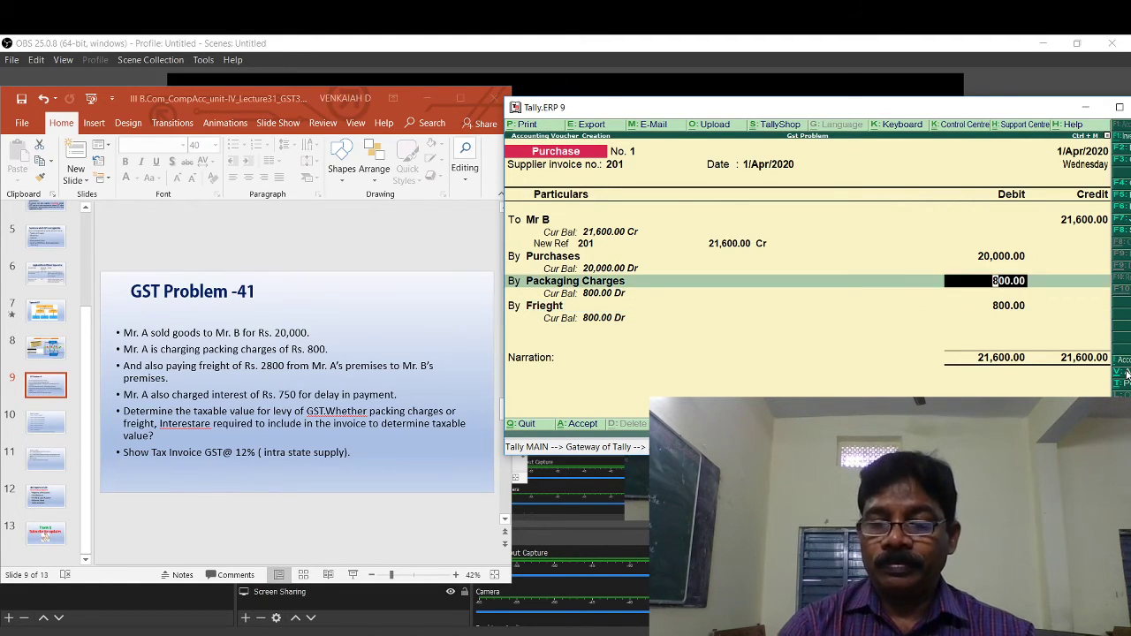
{"action": "key", "text": "Up"}
{"action": "key", "text": "Up"}
{"action": "key", "text": "Up"}
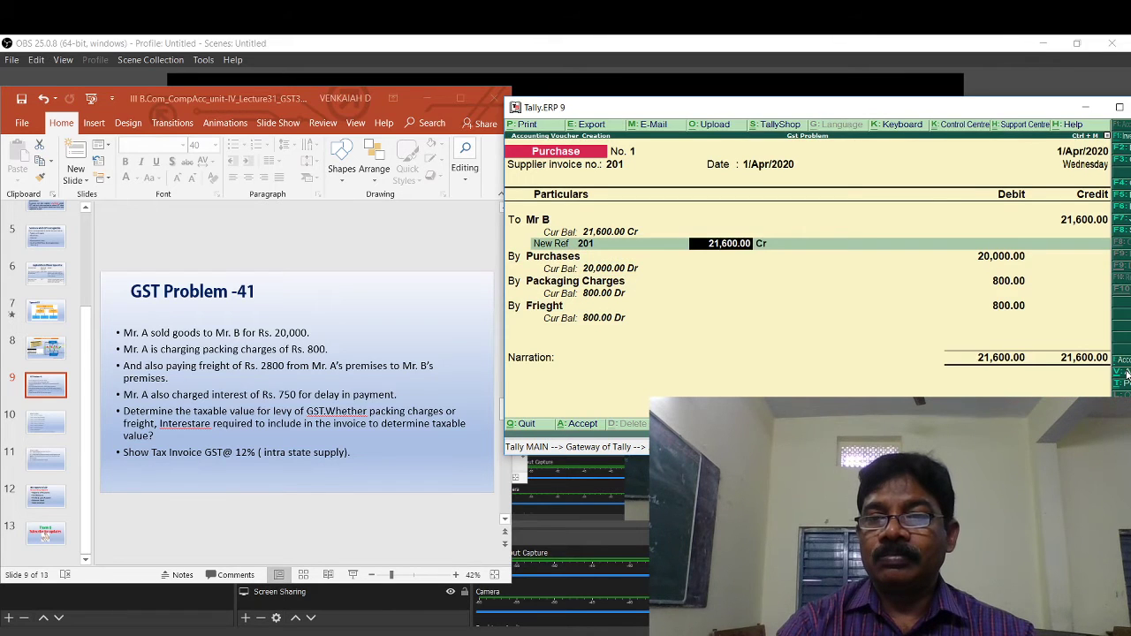
{"action": "key", "text": "BackSpace"}
{"action": "key", "text": "BackSpace"}
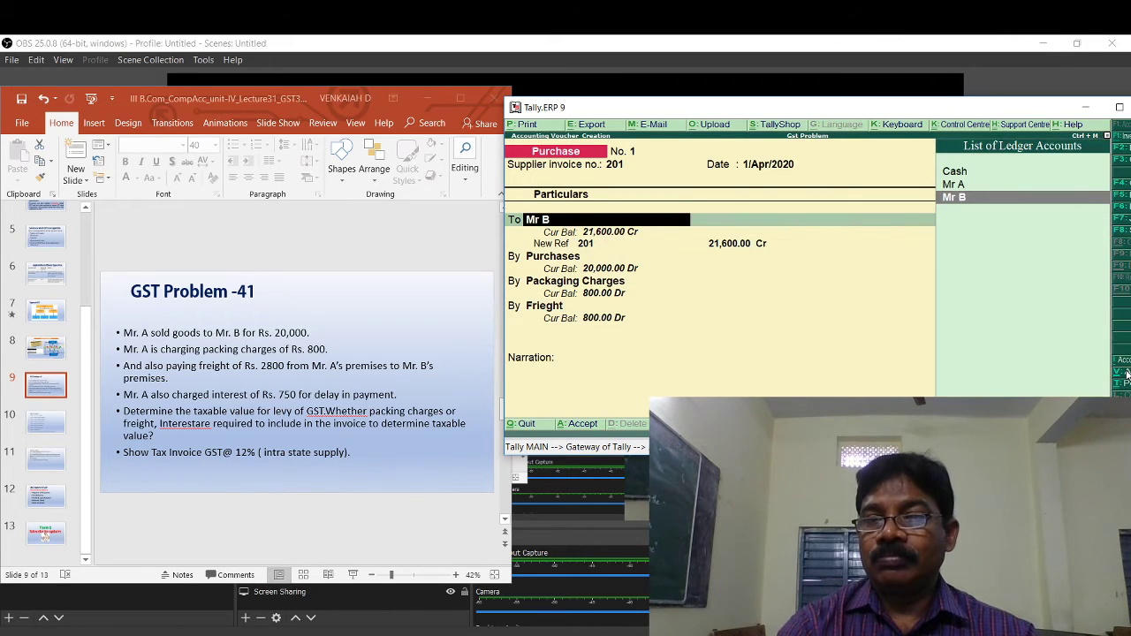
{"action": "key", "text": "Return"}
{"action": "key", "text": "Return"}
{"action": "key", "text": "Return"}
{"action": "key", "text": "Return"}
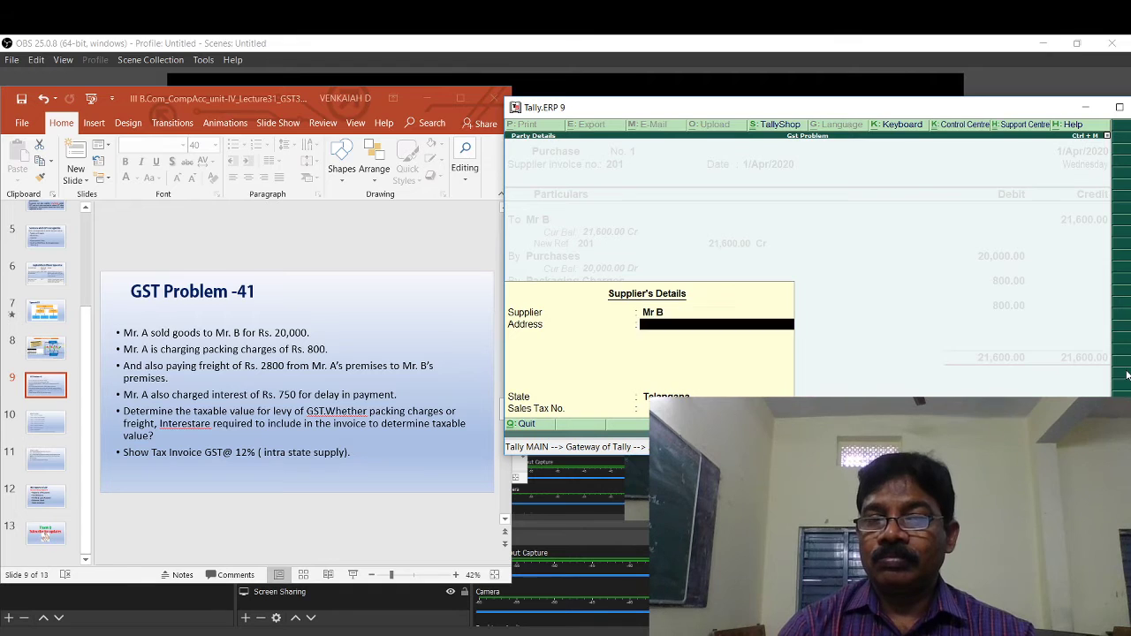
{"action": "key", "text": "Return"}
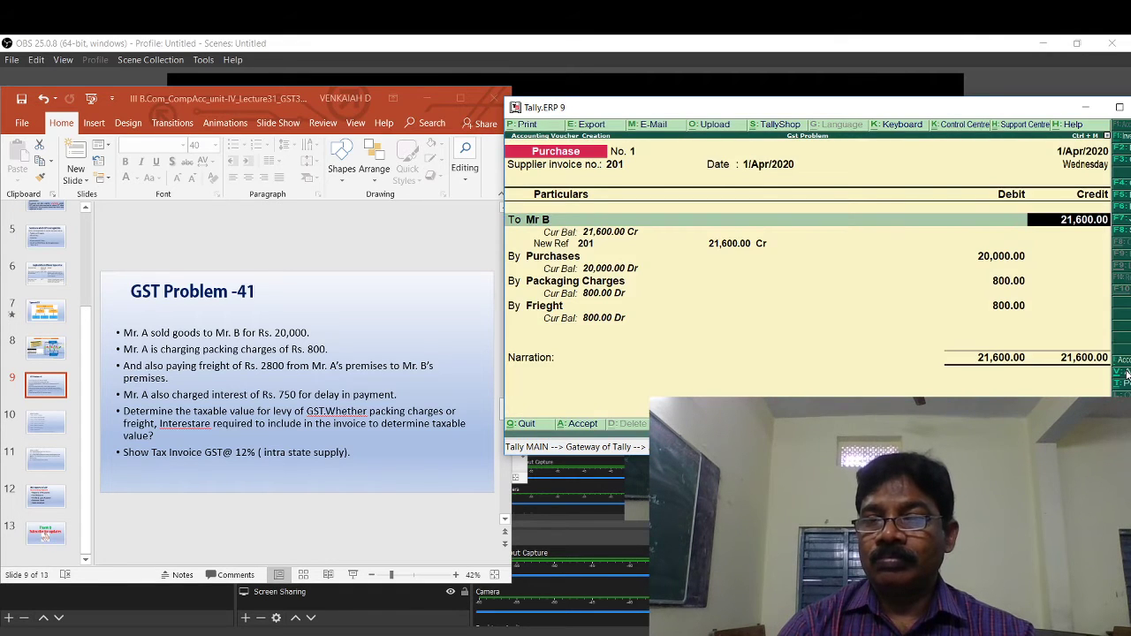
{"action": "type", "text": "23,6"}
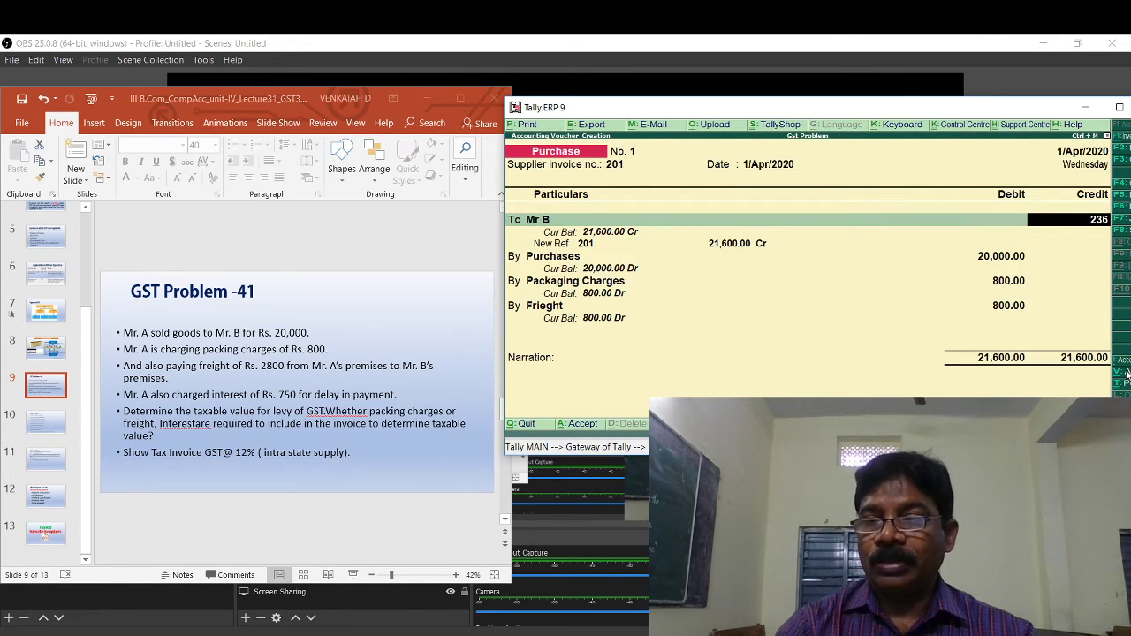
{"action": "type", "text": "00"}
{"action": "key", "text": "Return"}
Accept Mr B's bill-wise allocation of 23,600 as New Ref 201.
{"action": "key", "text": "Return"}
{"action": "key", "text": "Return"}
{"action": "key", "text": "Return"}
{"action": "key", "text": "Return"}
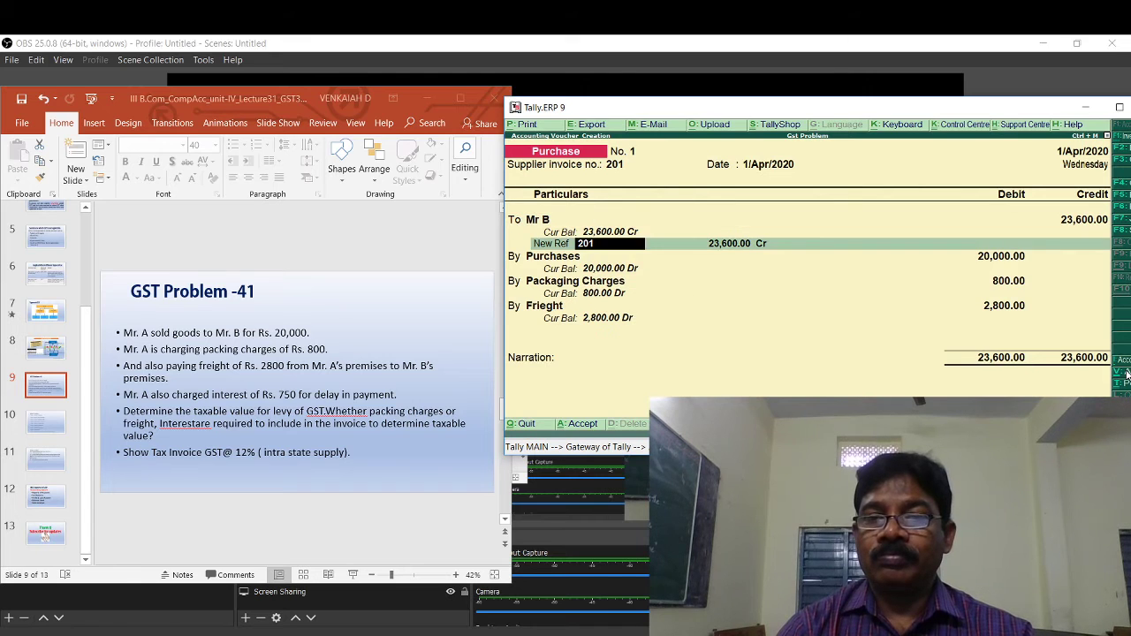
{"action": "key", "text": "Return"}
{"action": "key", "text": "Return"}
{"action": "key", "text": "Return"}
{"action": "key", "text": "Return"}
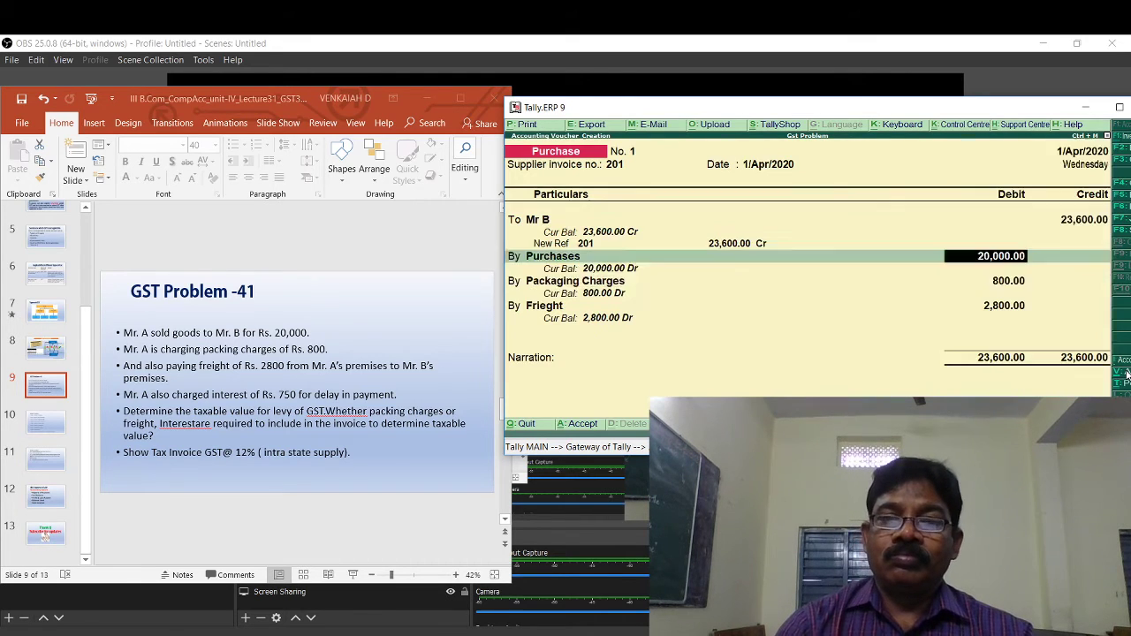
Accept the debit lines, save the purchase voucher without a narration, and leave voucher entry.
{"action": "key", "text": "Return"}
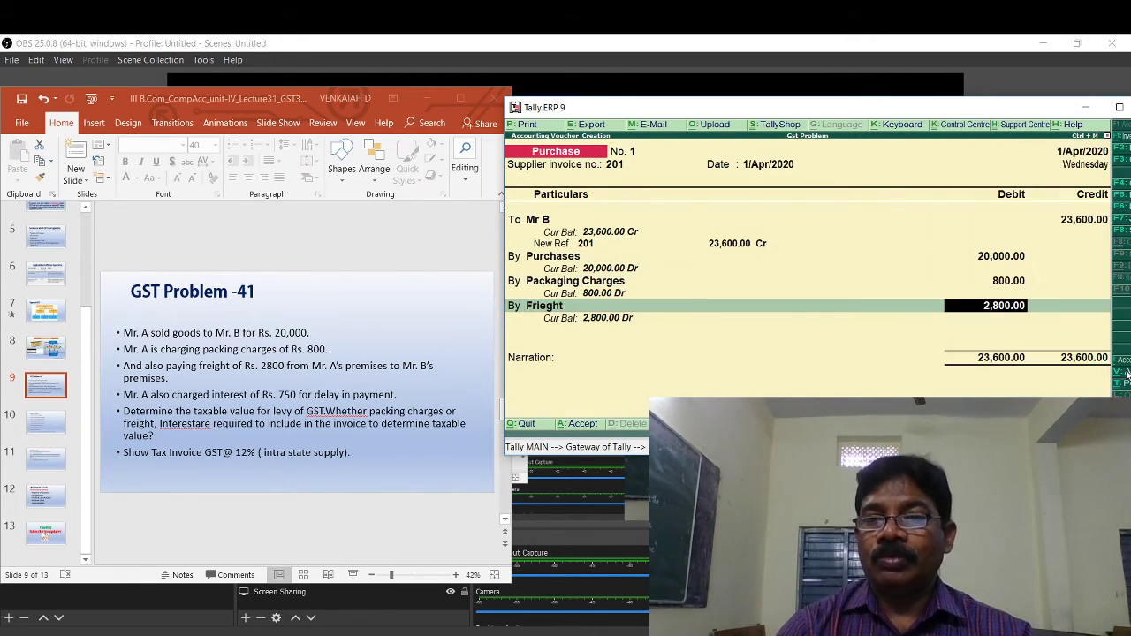
{"action": "key", "text": "Return"}
{"action": "key", "text": "Return"}
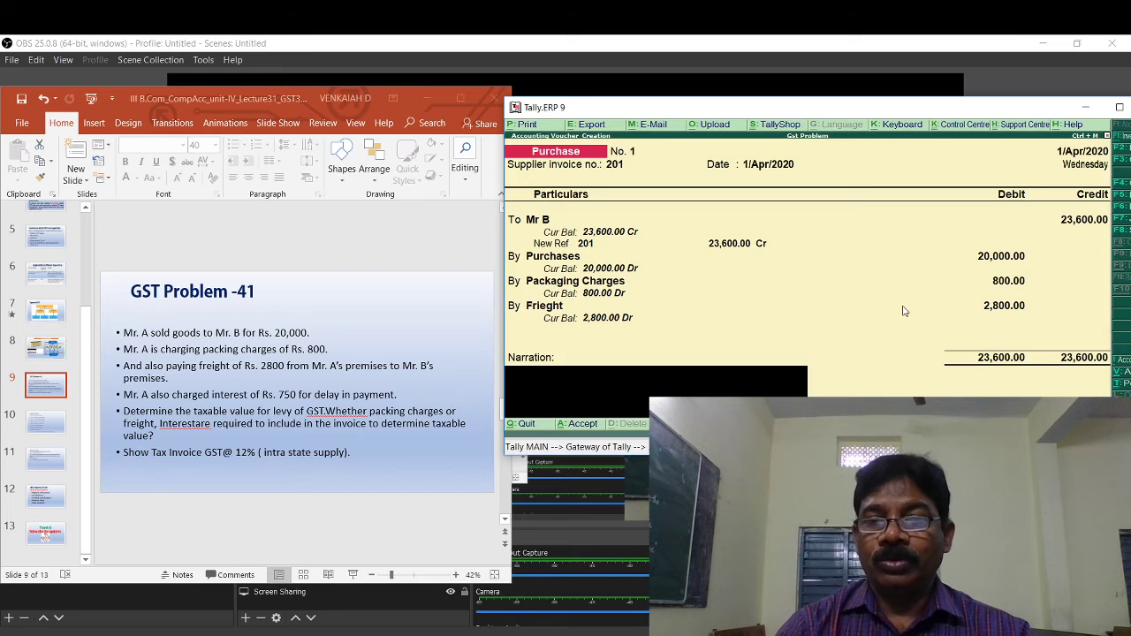
{"action": "key", "text": "Return"}
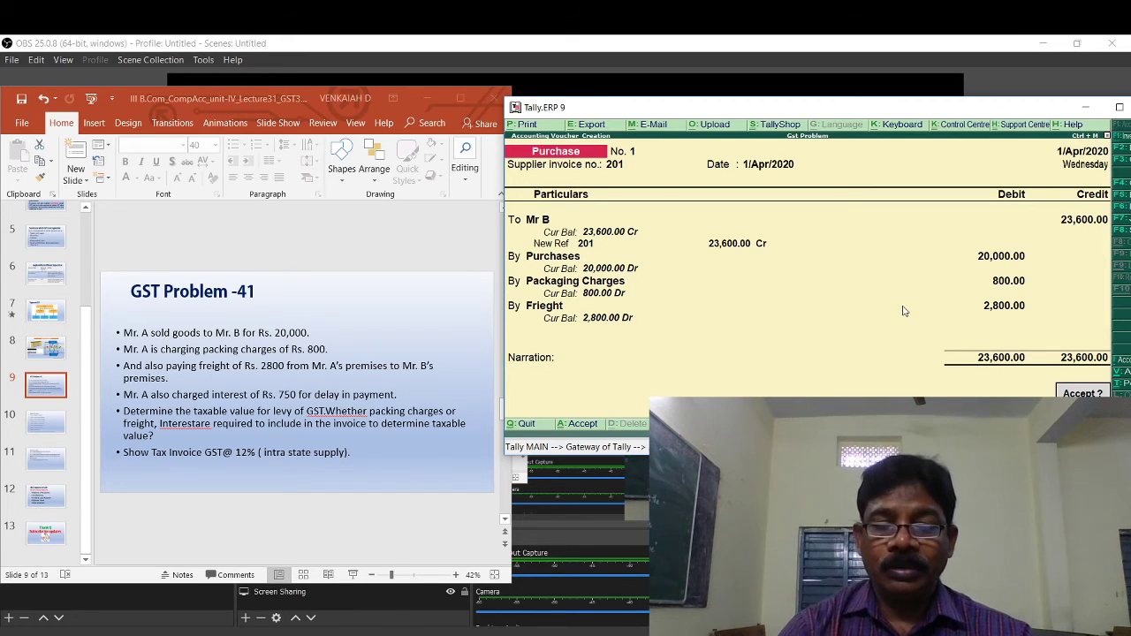
{"action": "key", "text": "Return"}
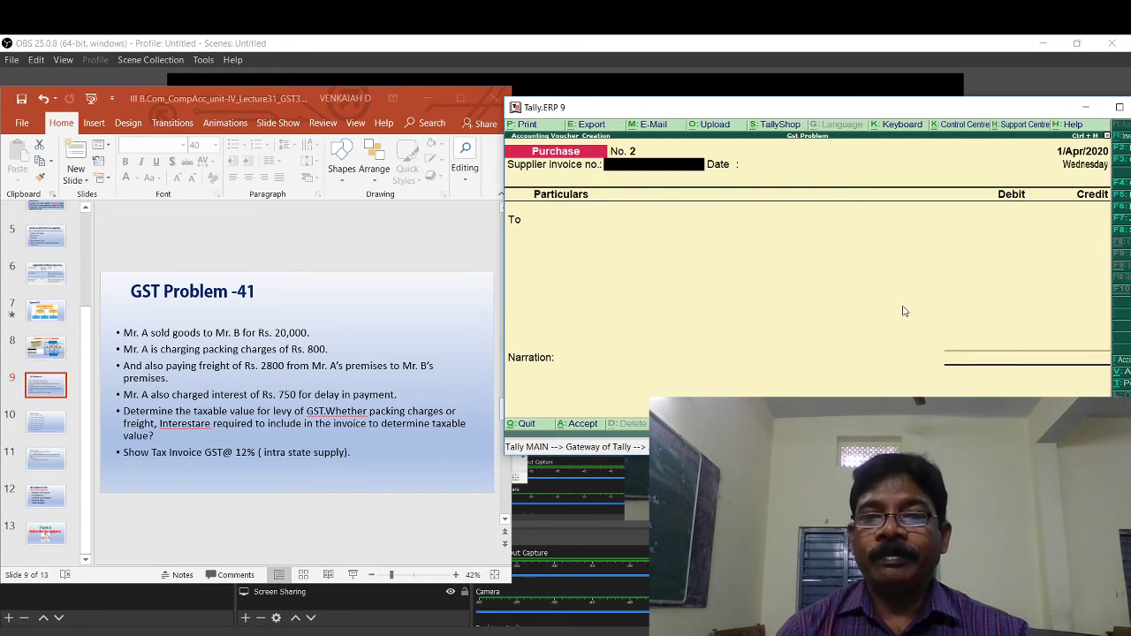
{"action": "key", "text": "Escape"}
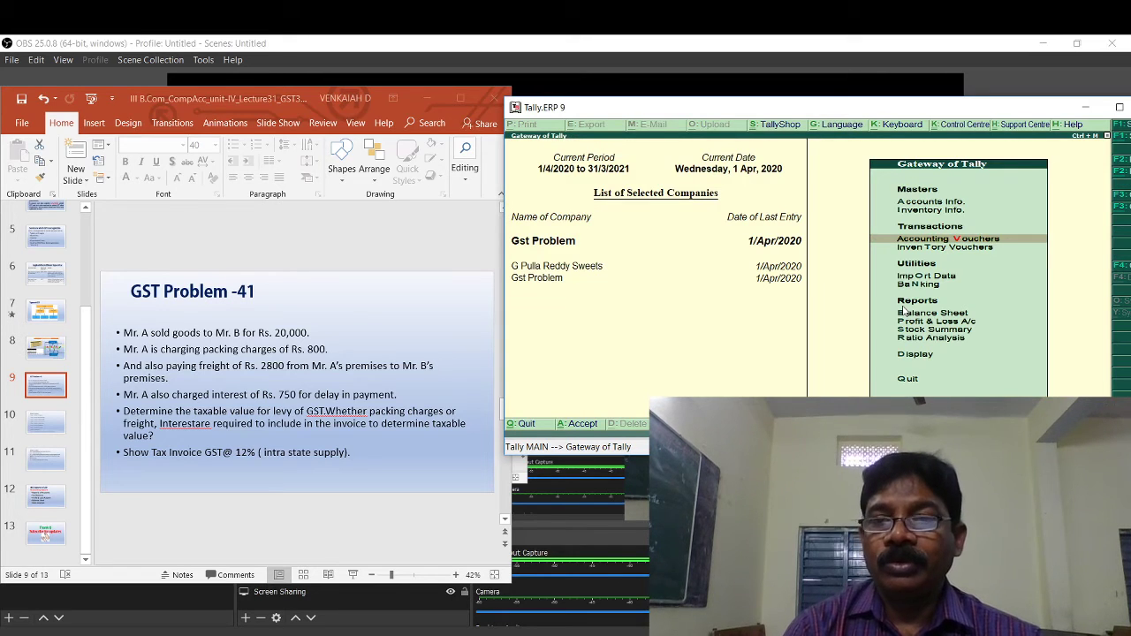
{"action": "key", "text": "Up"}
{"action": "key", "text": "Up"}
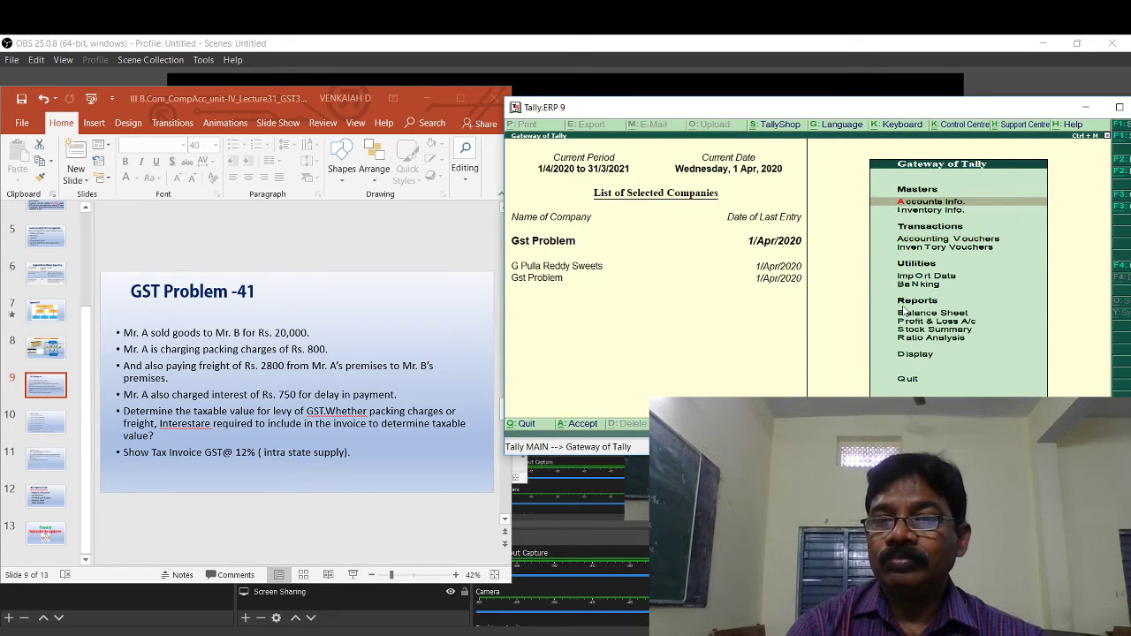
{"action": "key", "text": "Return"}
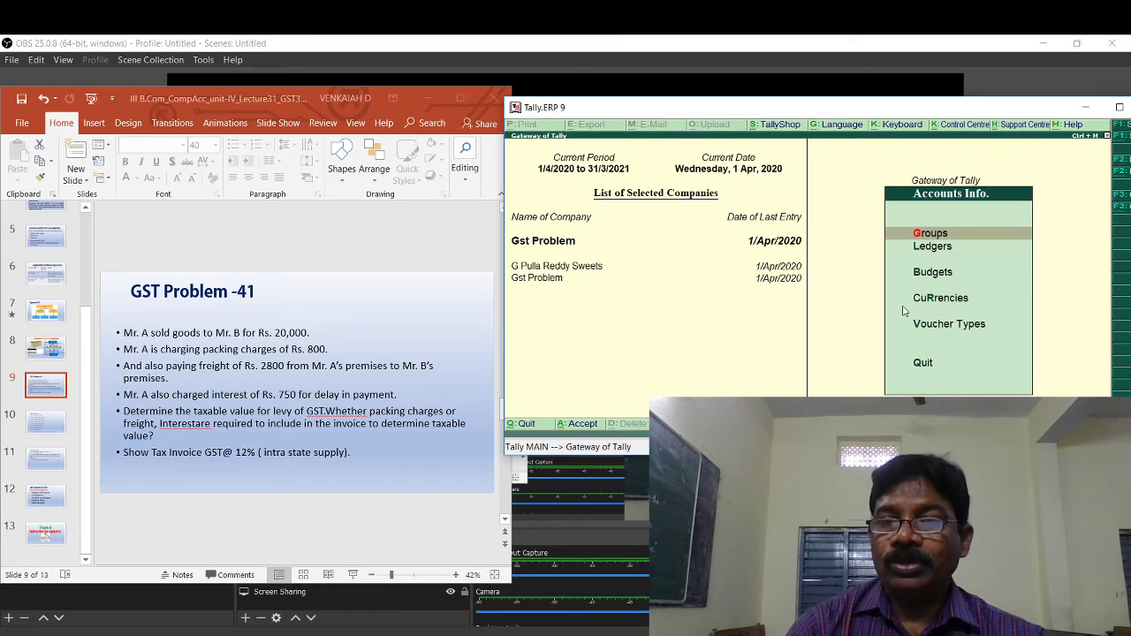
{"action": "key", "text": "Down"}
{"action": "key", "text": "Down"}
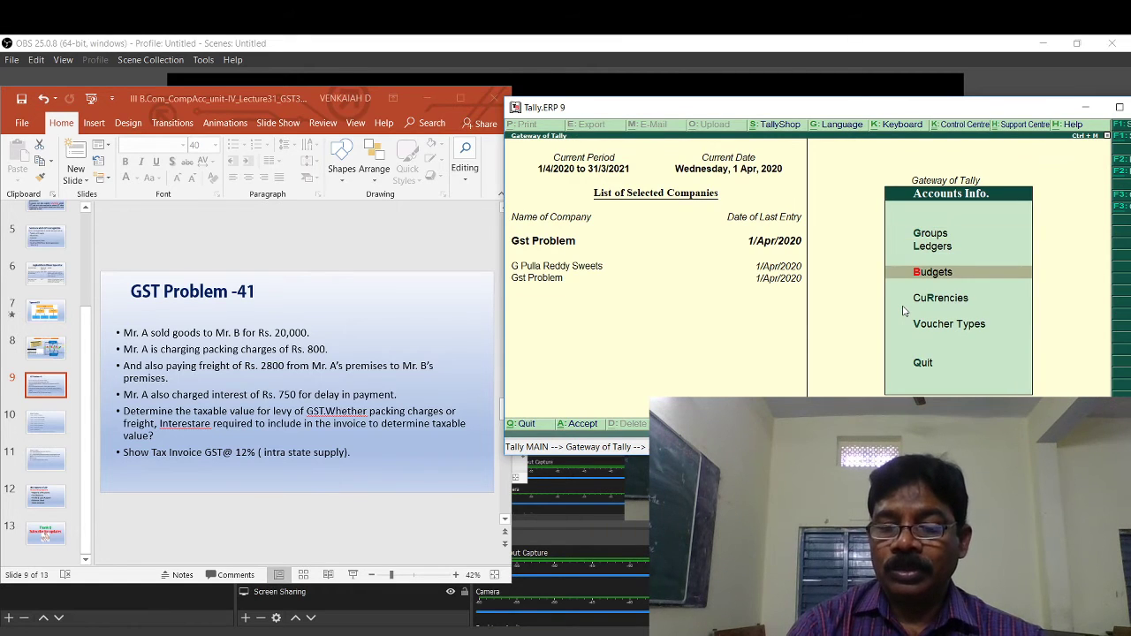
{"action": "key", "text": "Up"}
{"action": "key", "text": "Return"}
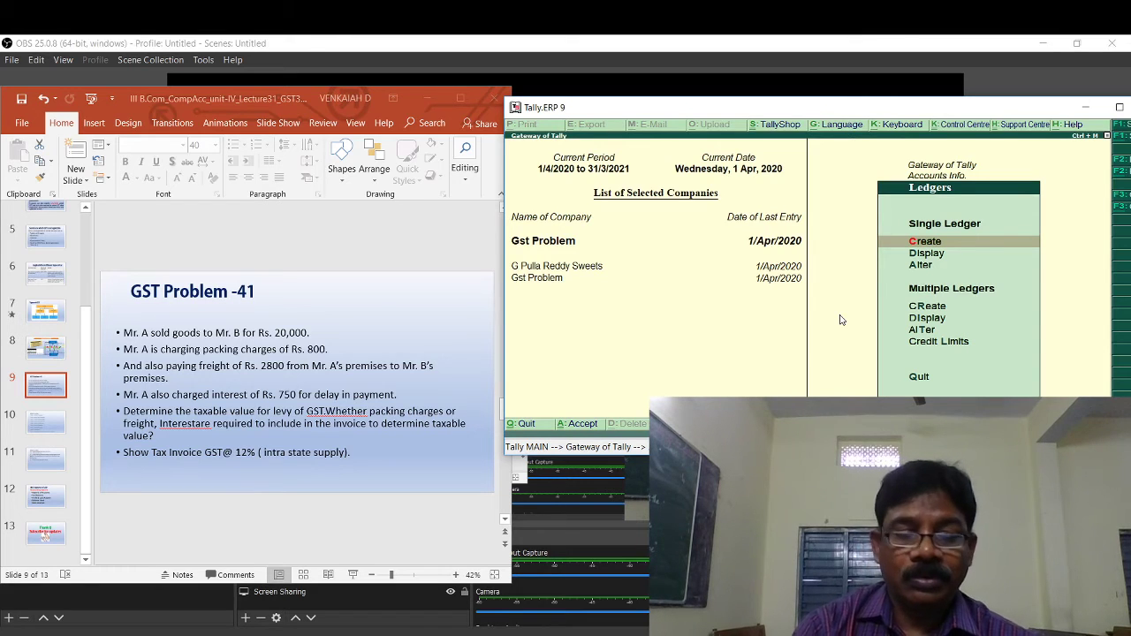
{"action": "key", "text": "Escape"}
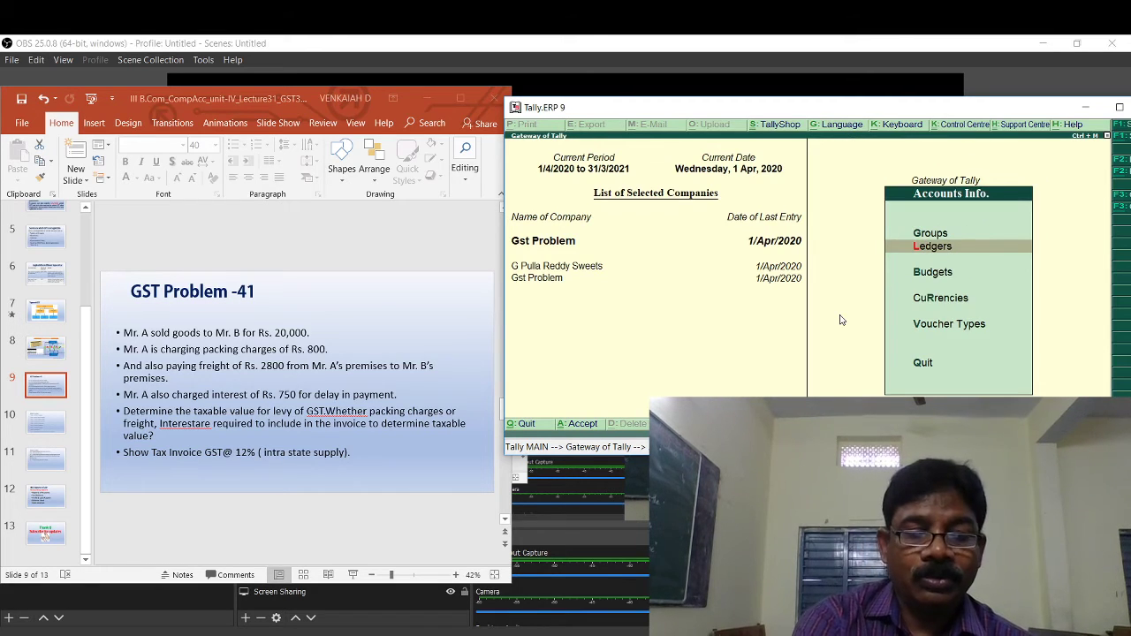
{"action": "key", "text": "Escape"}
Enable Goods and Services Tax (GST) in the company's Statutory & Taxation features.
{"action": "key", "text": "F11"}
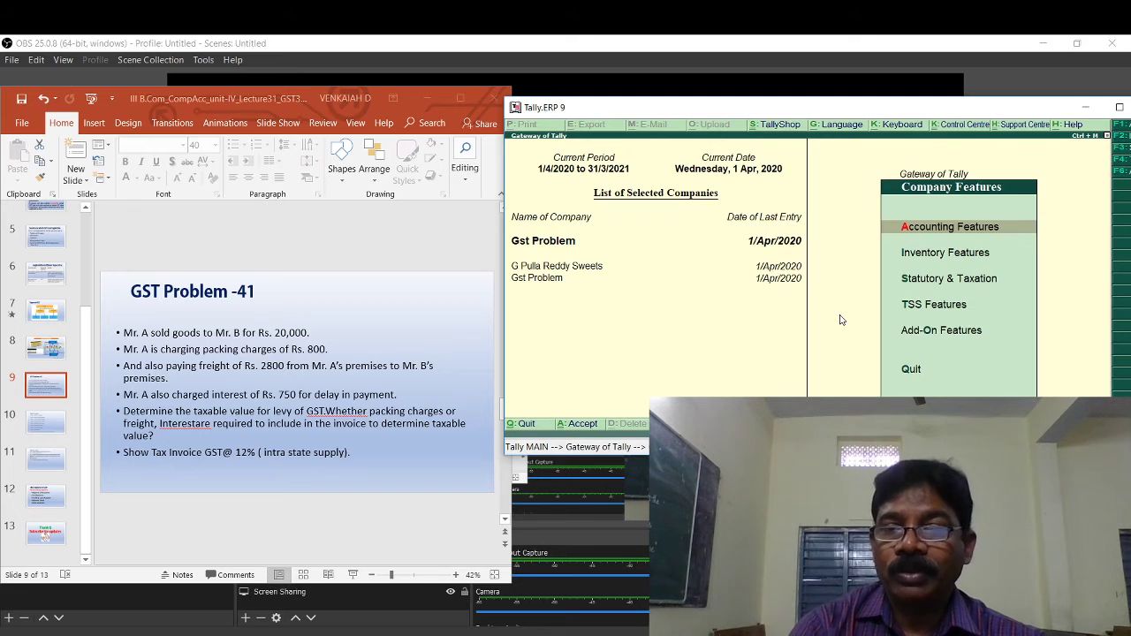
{"action": "key", "text": "Down"}
{"action": "key", "text": "Down"}
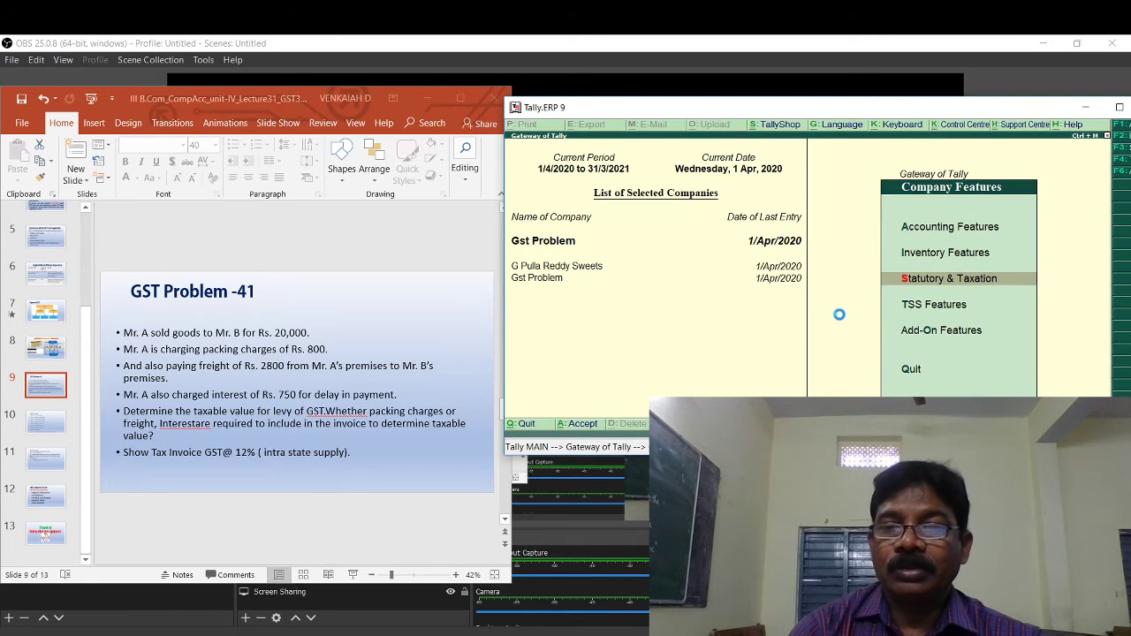
{"action": "key", "text": "Return"}
{"action": "key", "text": "Return"}
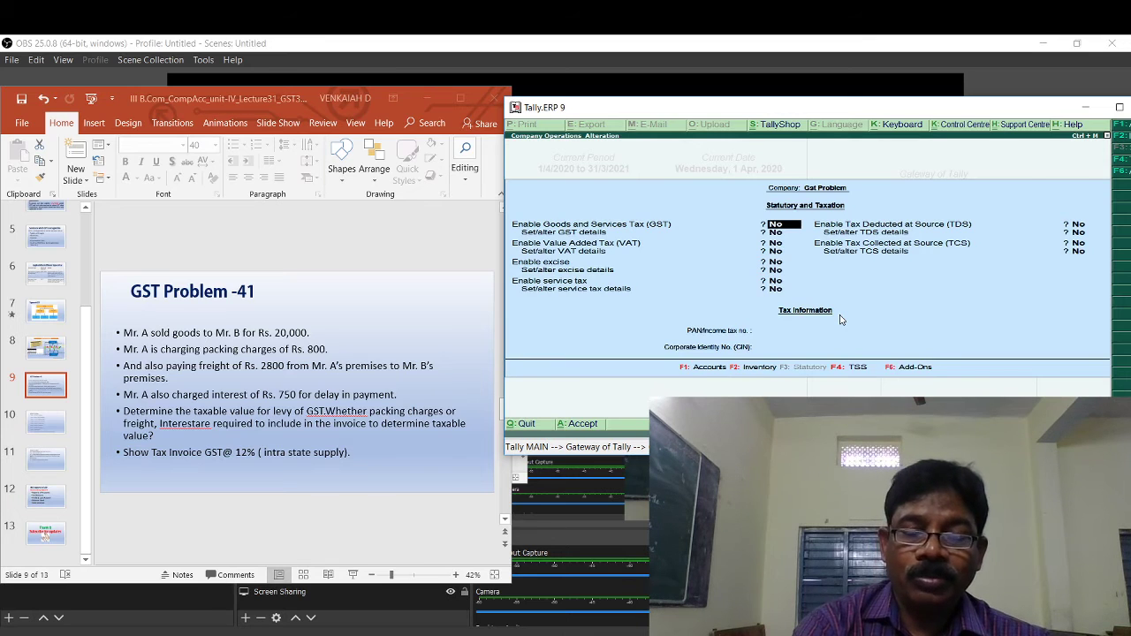
{"action": "type", "text": "y"}
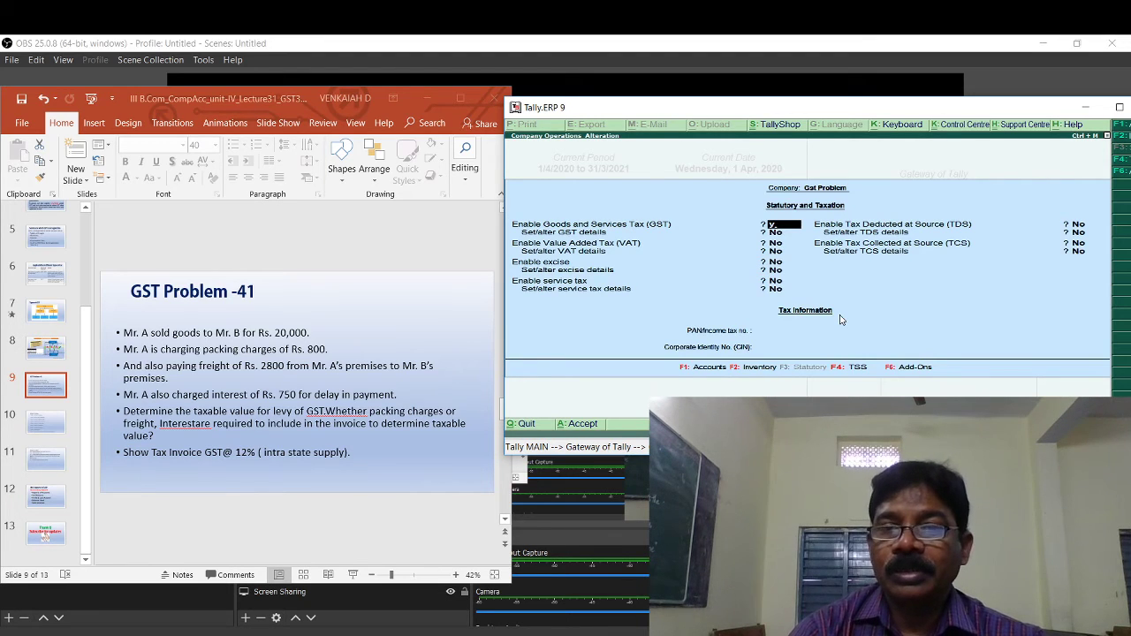
{"action": "key", "text": "Return"}
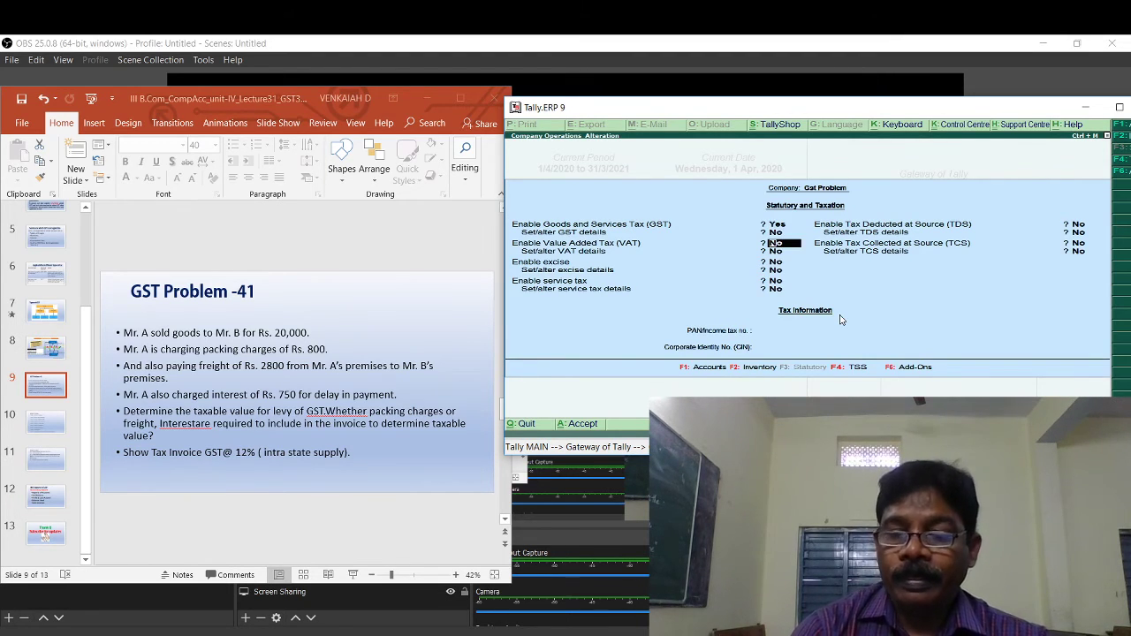
Open the company's GST details and accept Telangana, Regular registration and applicability from 1/Apr/2020, leaving GSTIN/UIN blank.
{"action": "key", "text": "Up"}
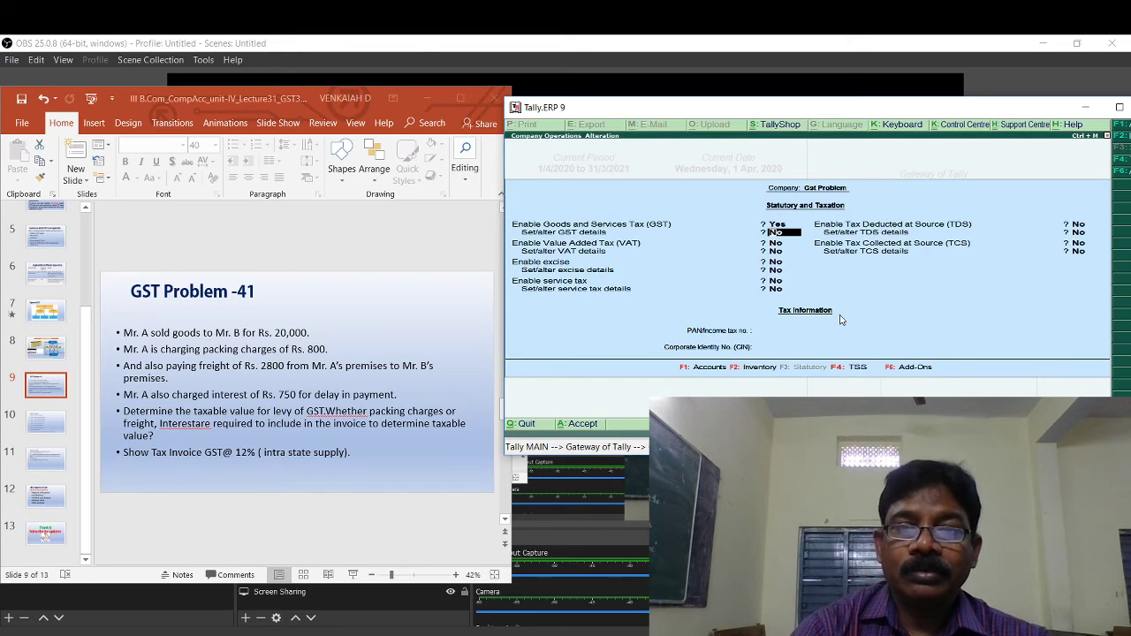
{"action": "type", "text": "y"}
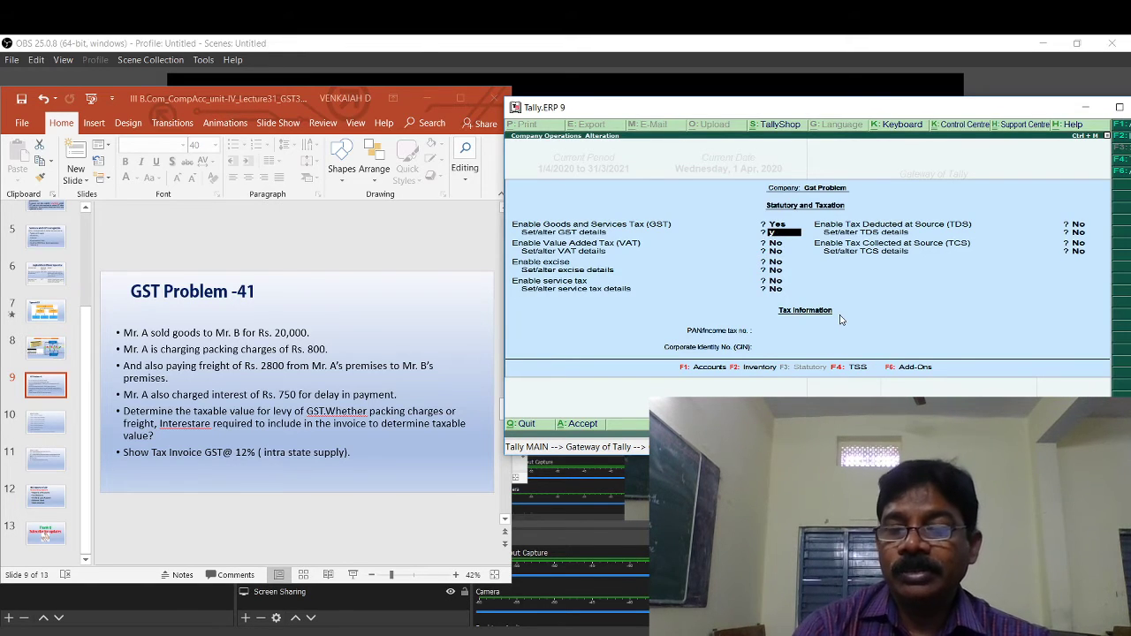
{"action": "key", "text": "Return"}
{"action": "key", "text": "Return"}
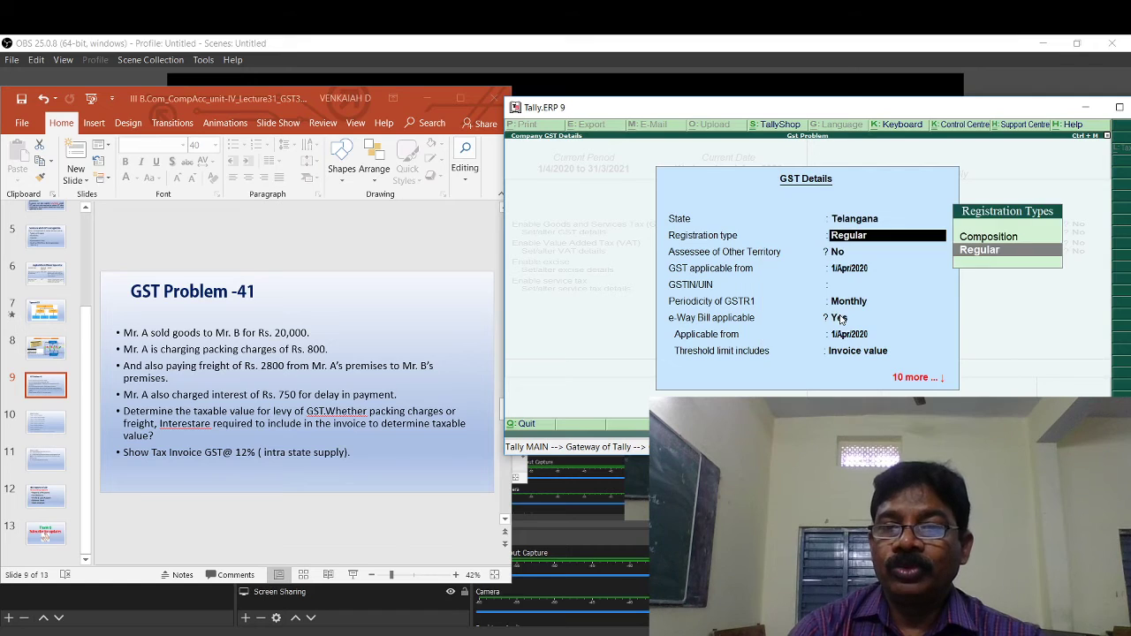
{"action": "key", "text": "Return"}
{"action": "key", "text": "Return"}
{"action": "key", "text": "Return"}
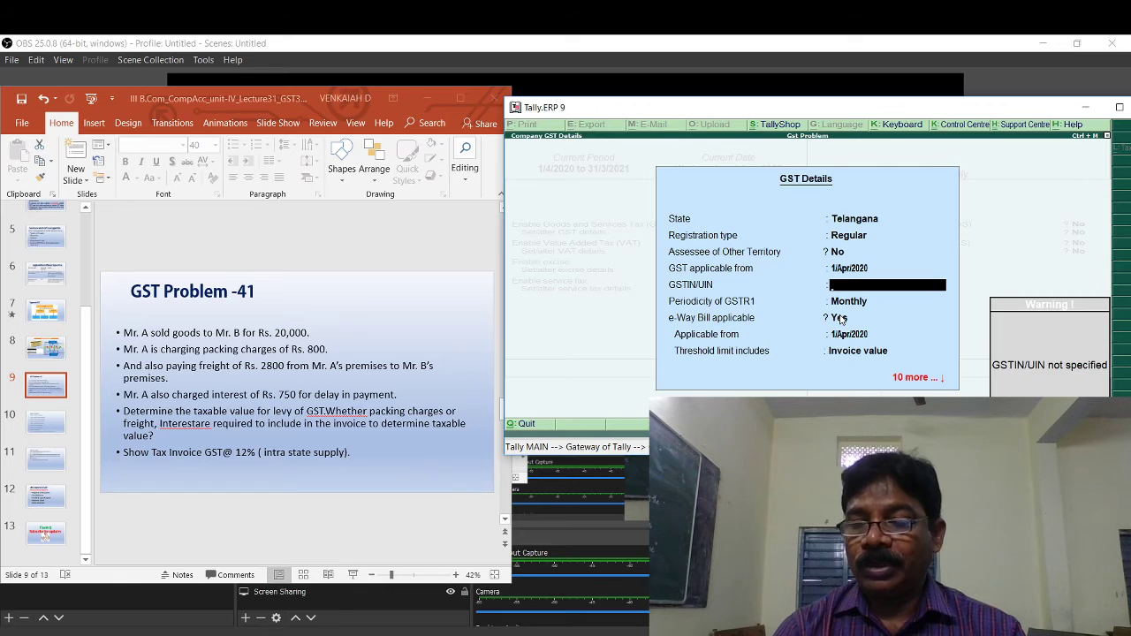
{"action": "key", "text": "Return"}
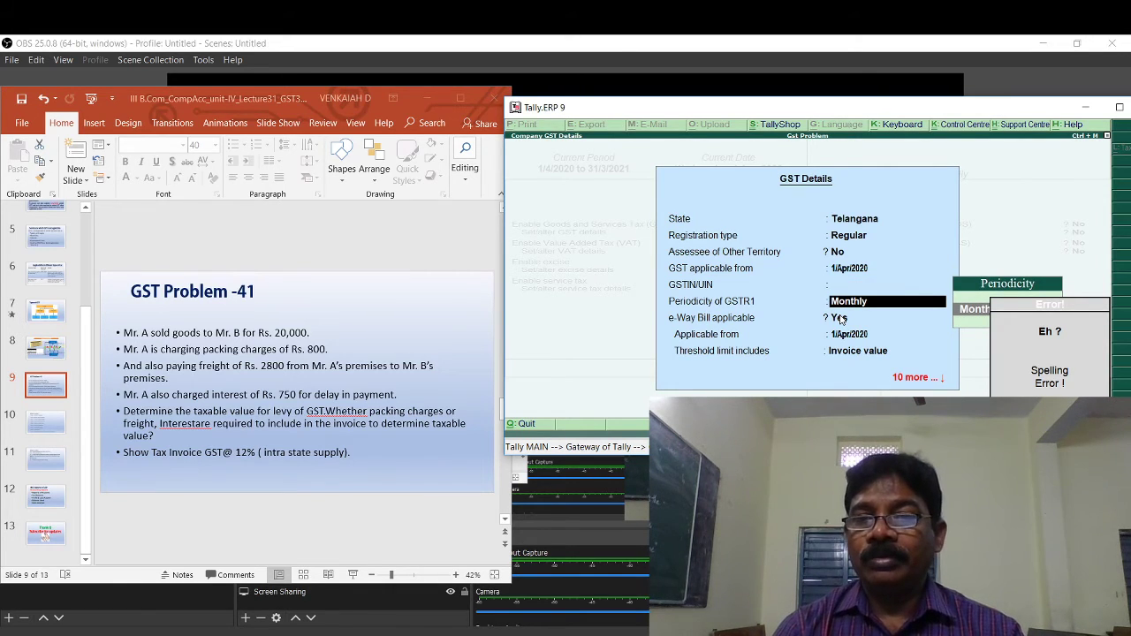
Accept monthly GSTR1 and e-Way Bill from 1/Apr/2020, based on Invoice value, with 50,000 limits including intrastate supply.
{"action": "key", "text": "Return"}
{"action": "key", "text": "Return"}
{"action": "key", "text": "Return"}
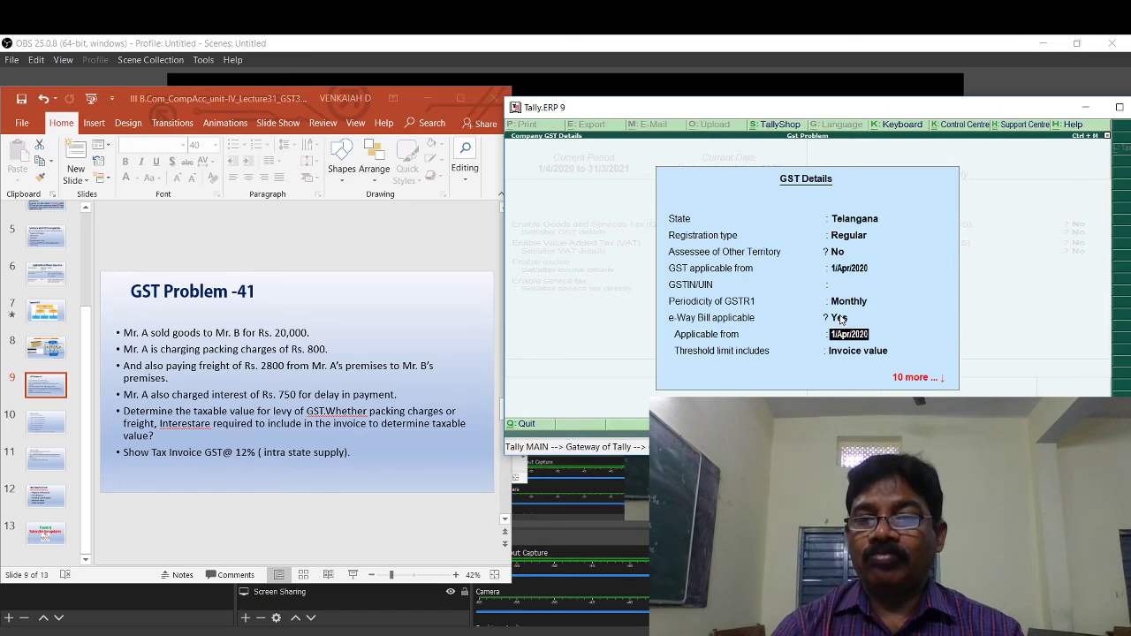
{"action": "key", "text": "Return"}
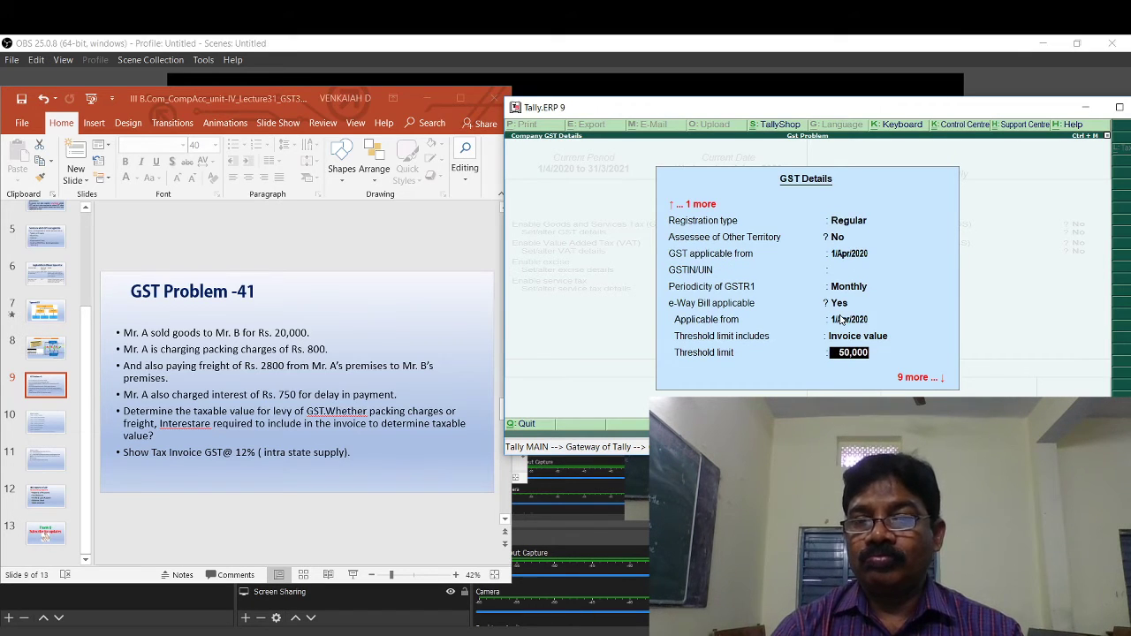
{"action": "key", "text": "BackSpace"}
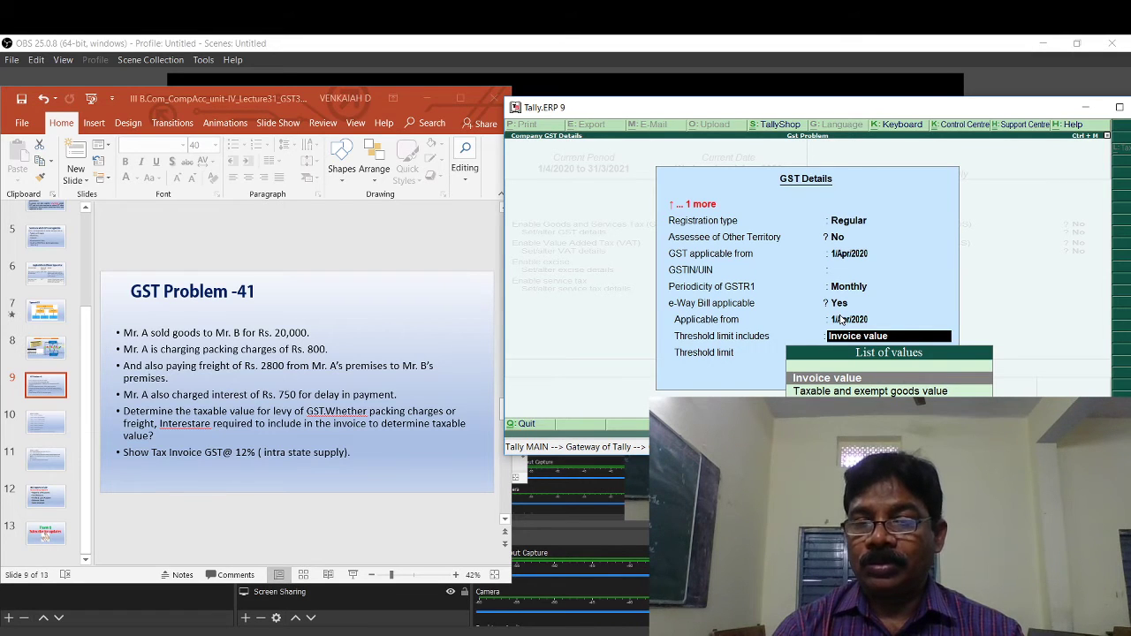
{"action": "key", "text": "Return"}
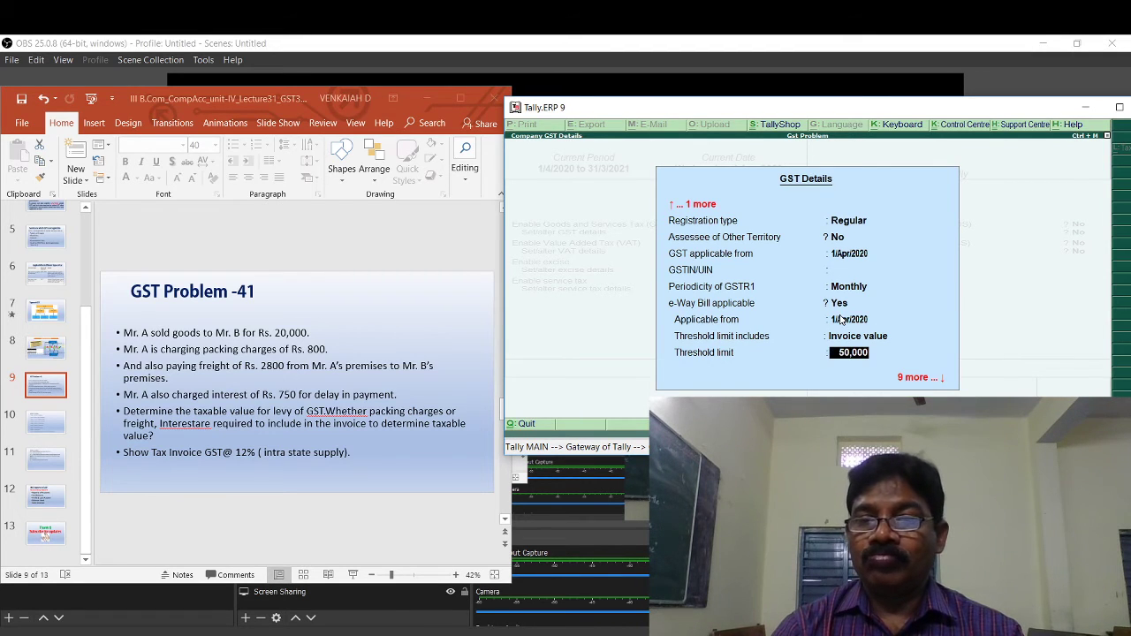
{"action": "key", "text": "Return"}
{"action": "key", "text": "Return"}
{"action": "key", "text": "Return"}
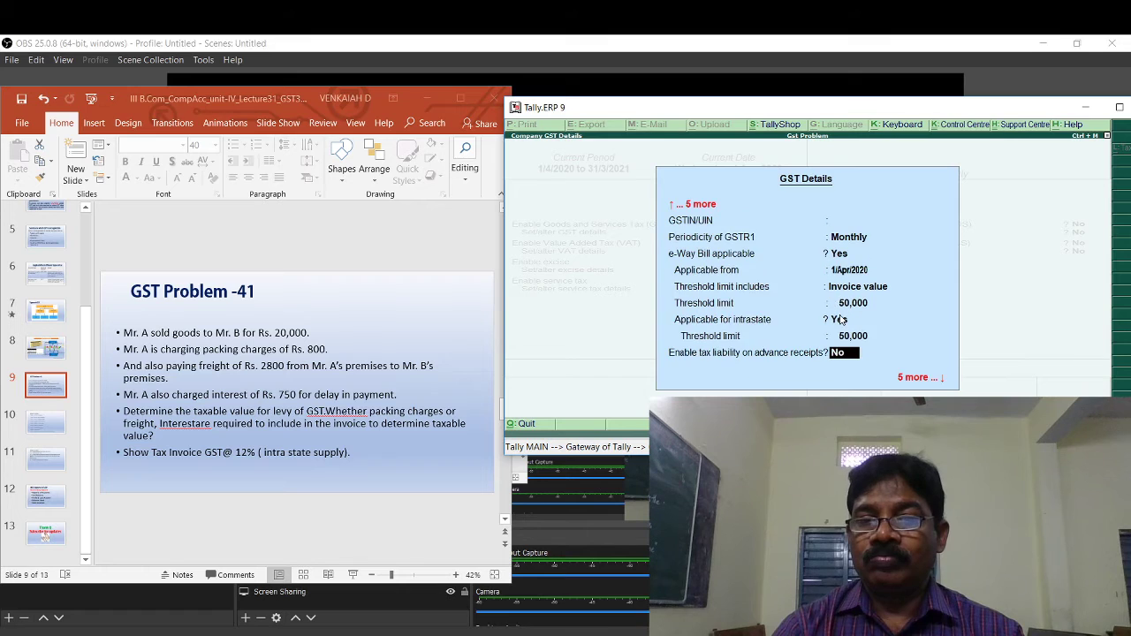
Leave advance-receipt and reverse-charge liability, GST rate details, classifications and LUT/Bond details at No, and accept the GST details.
{"action": "key", "text": "Return"}
{"action": "key", "text": "Return"}
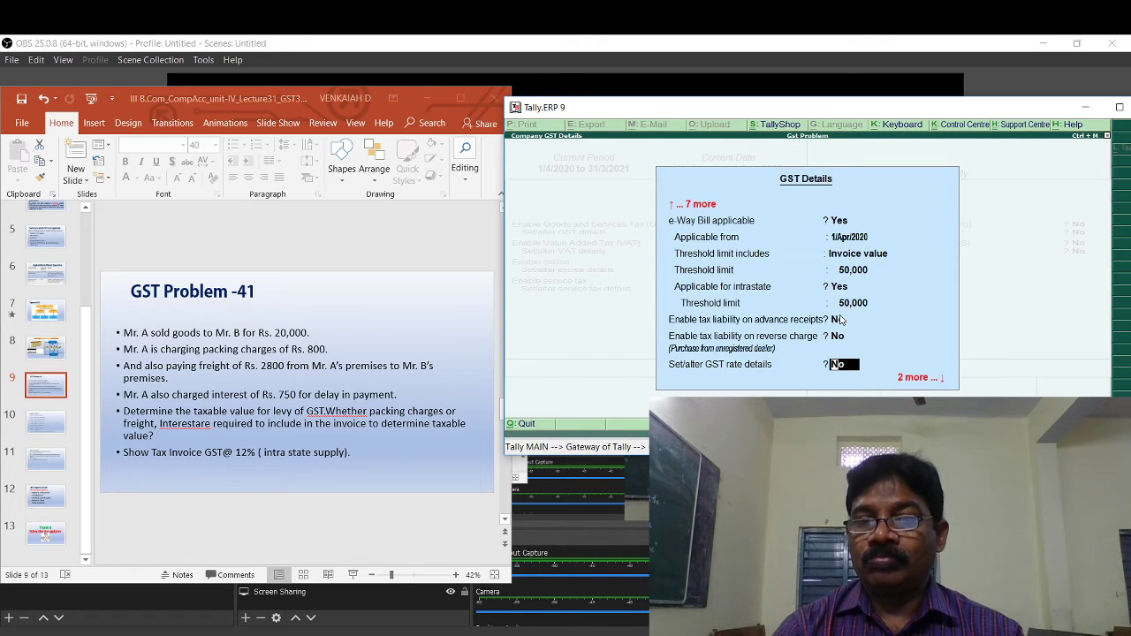
{"action": "key", "text": "Up"}
{"action": "key", "text": "Up"}
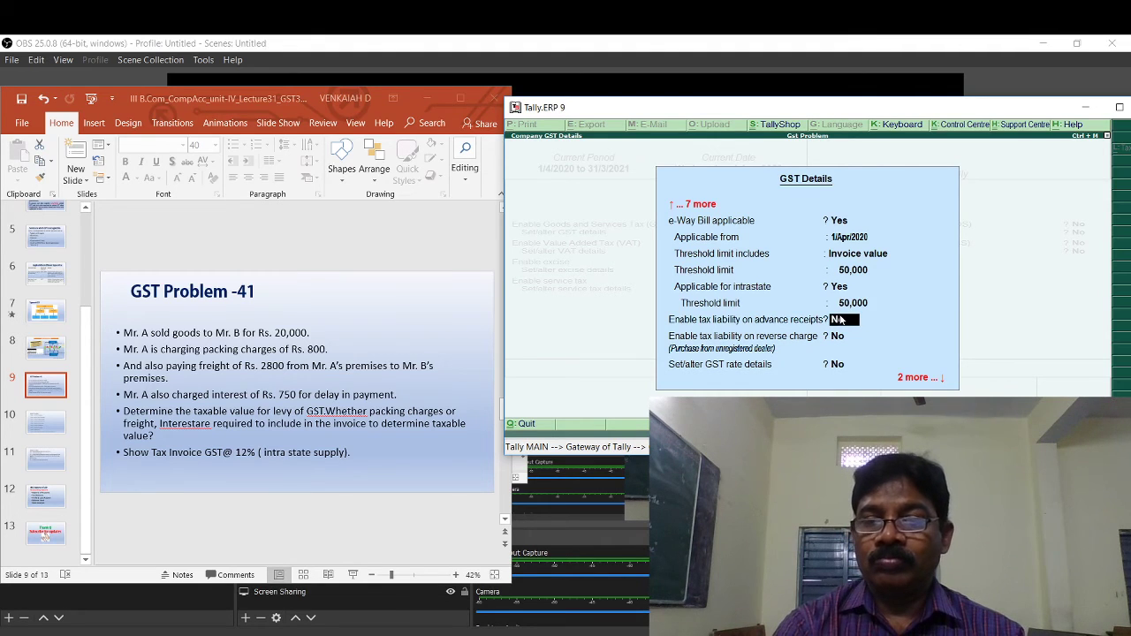
{"action": "key", "text": "Return"}
{"action": "key", "text": "Return"}
{"action": "key", "text": "Return"}
{"action": "key", "text": "Return"}
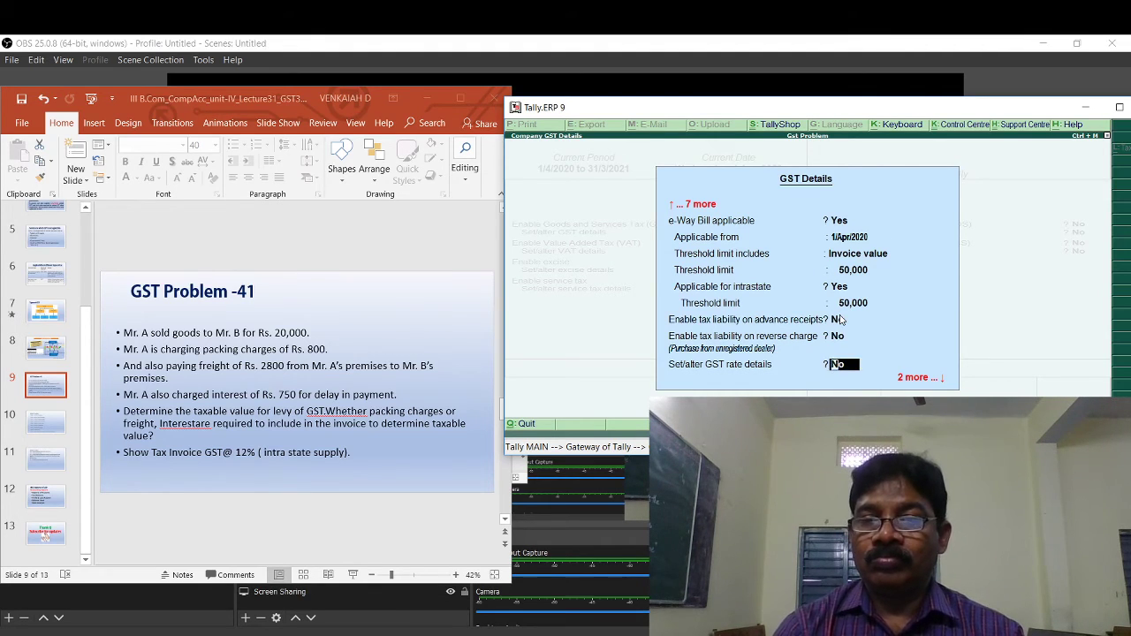
{"action": "key", "text": "Return"}
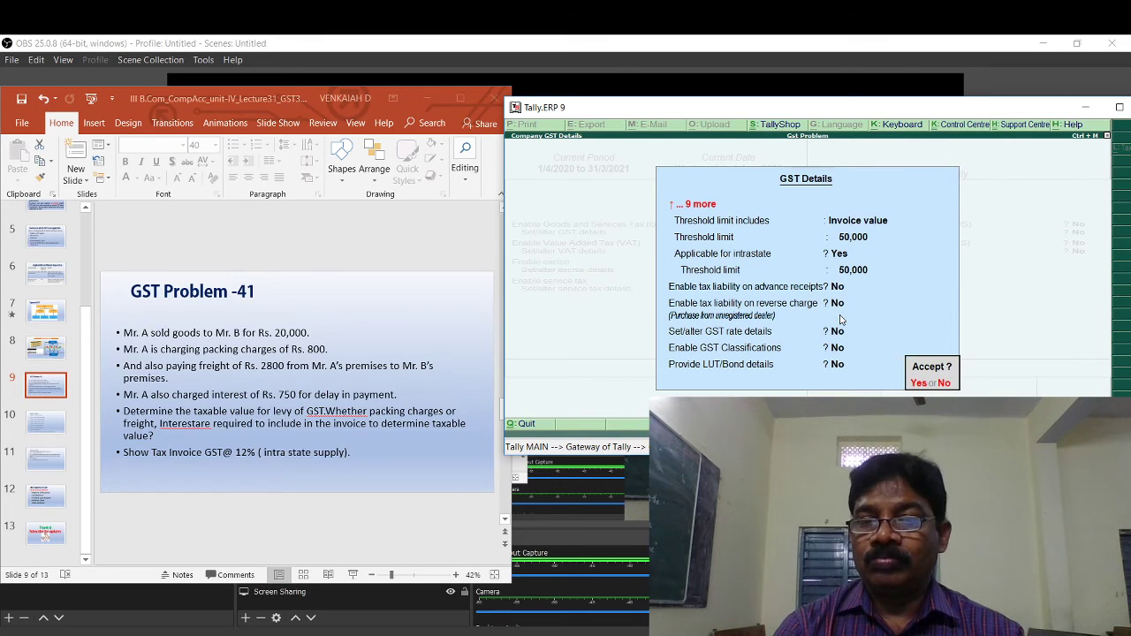
{"action": "key", "text": "Return"}
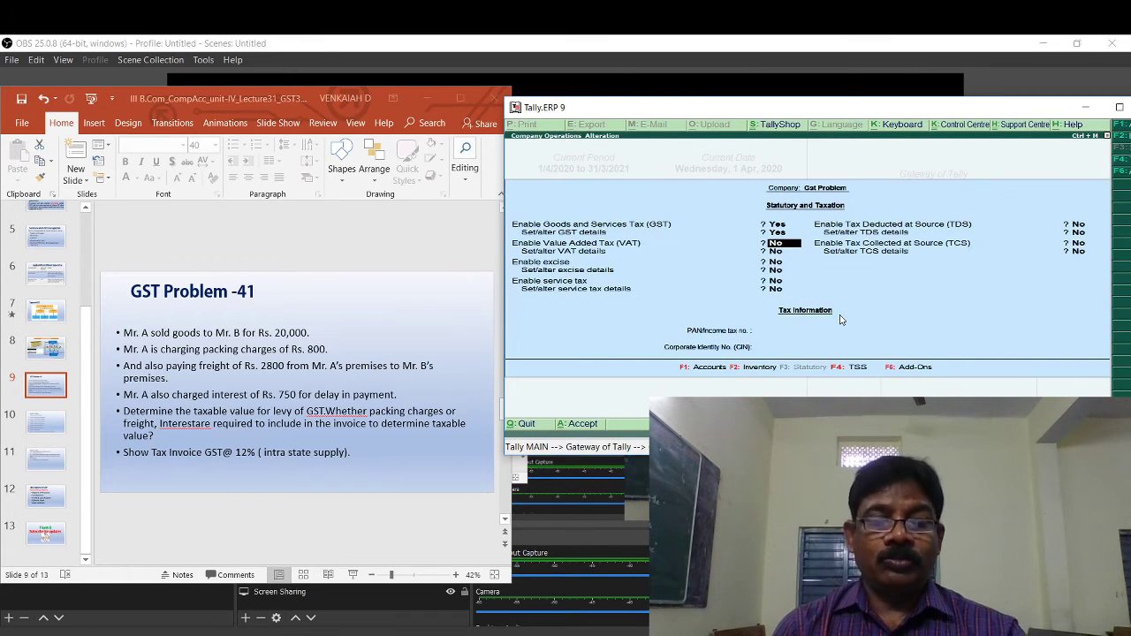
Quit the Statutory & Taxation features without accepting the alteration and return to the Gateway of Tally.
{"action": "key", "text": "Escape"}
{"action": "key", "text": "Return"}
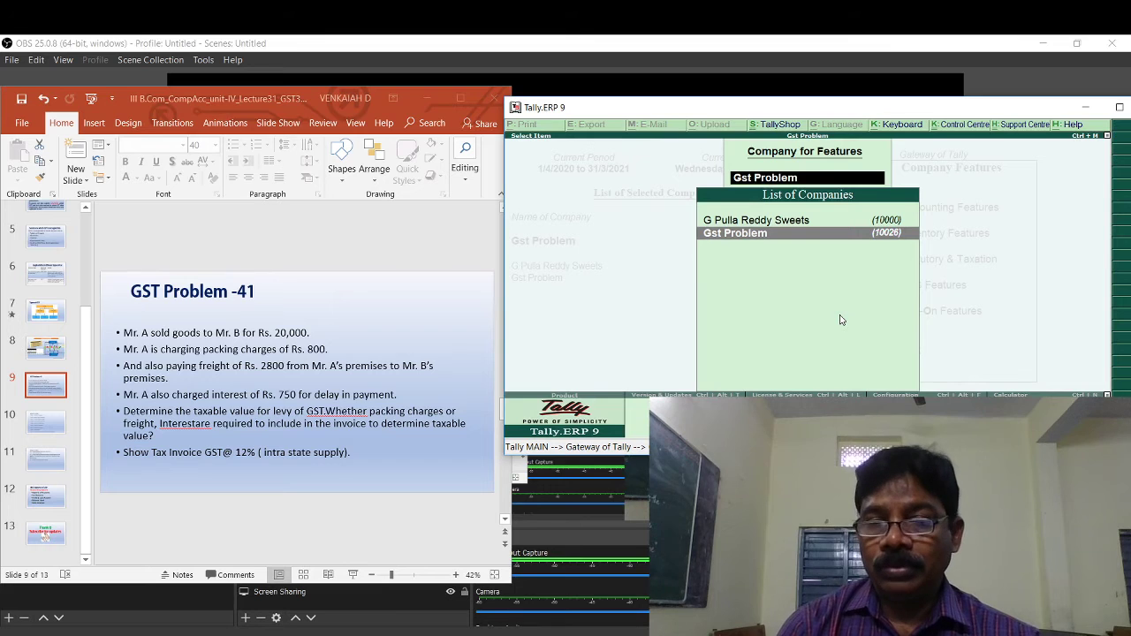
{"action": "key", "text": "Escape"}
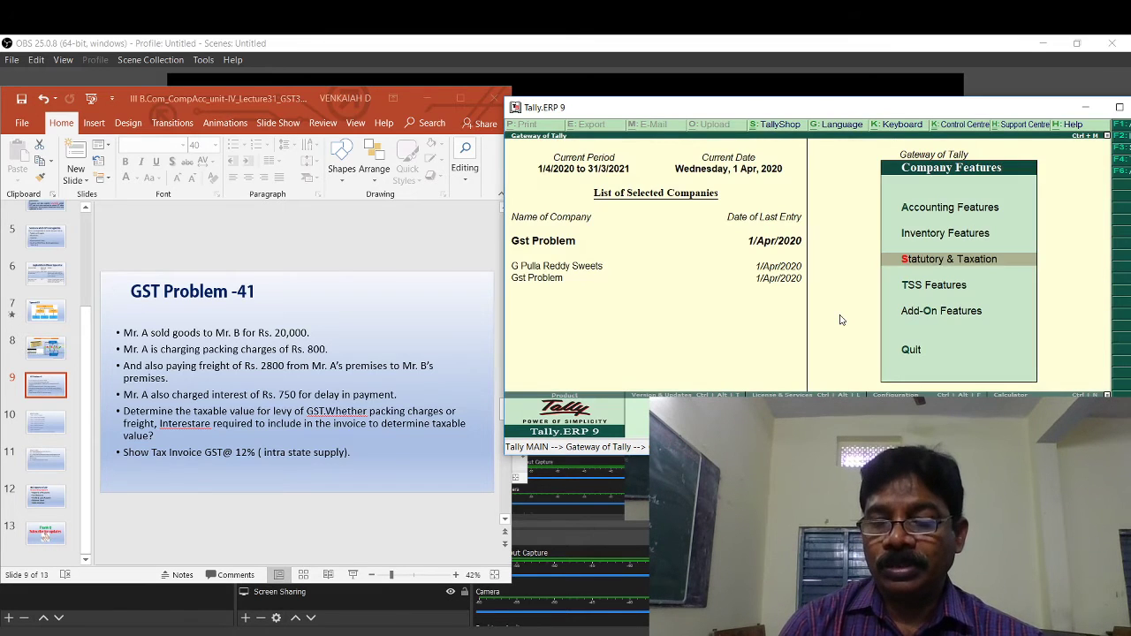
{"action": "key", "text": "Escape"}
Open the CGST ledger of the Gst Problem company for alteration.
{"action": "key", "text": "Return"}
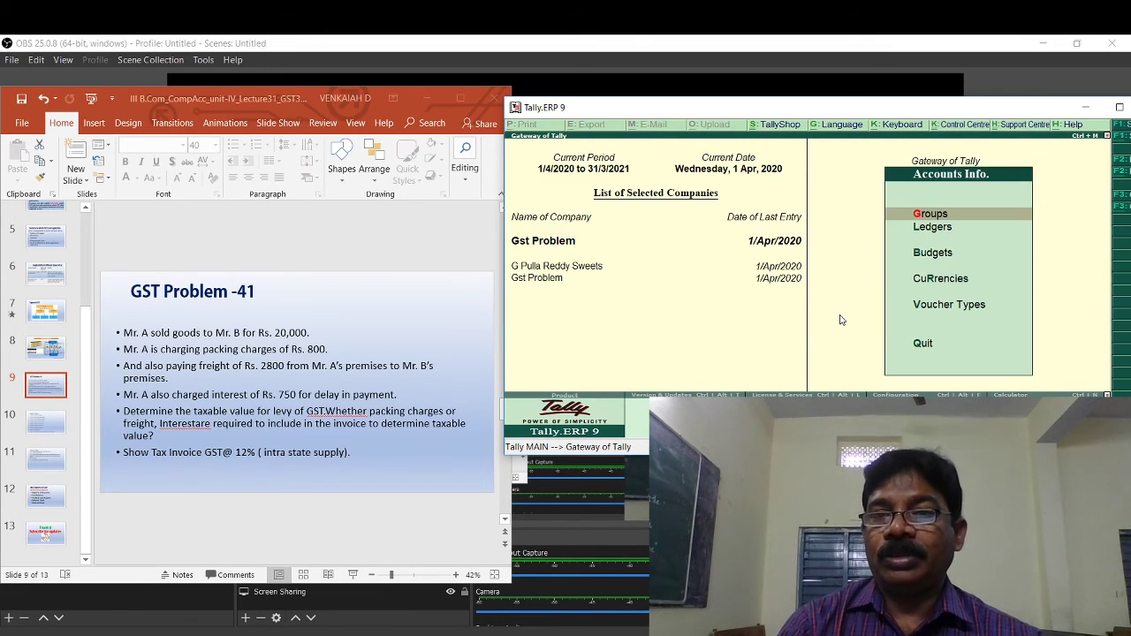
{"action": "key", "text": "Down"}
{"action": "key", "text": "Return"}
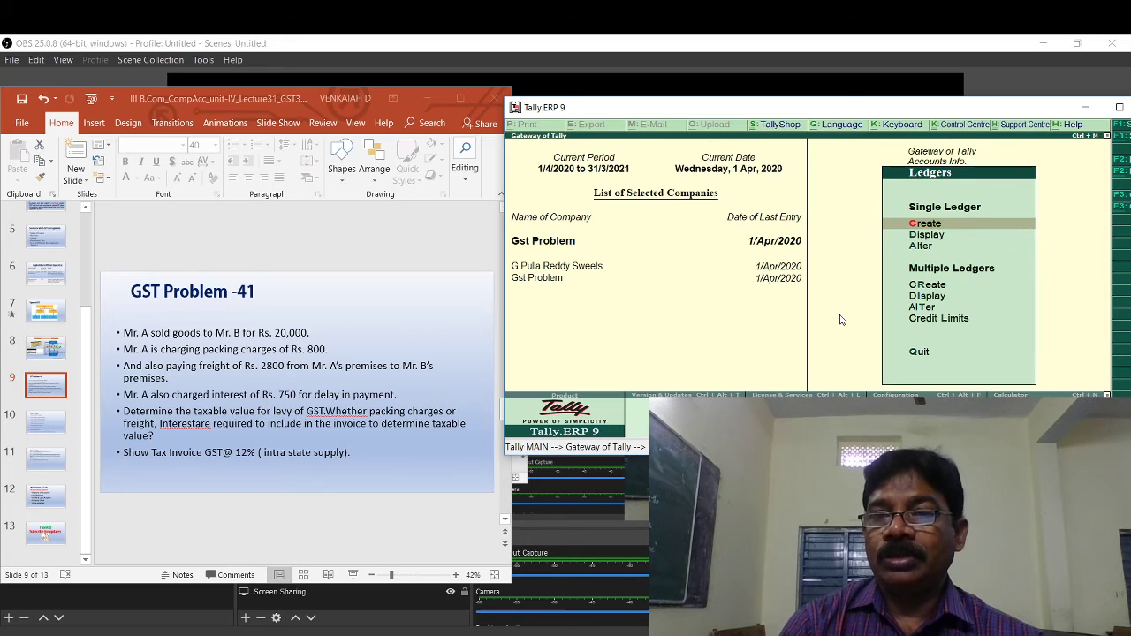
{"action": "key", "text": "Down"}
{"action": "key", "text": "Down"}
{"action": "key", "text": "Return"}
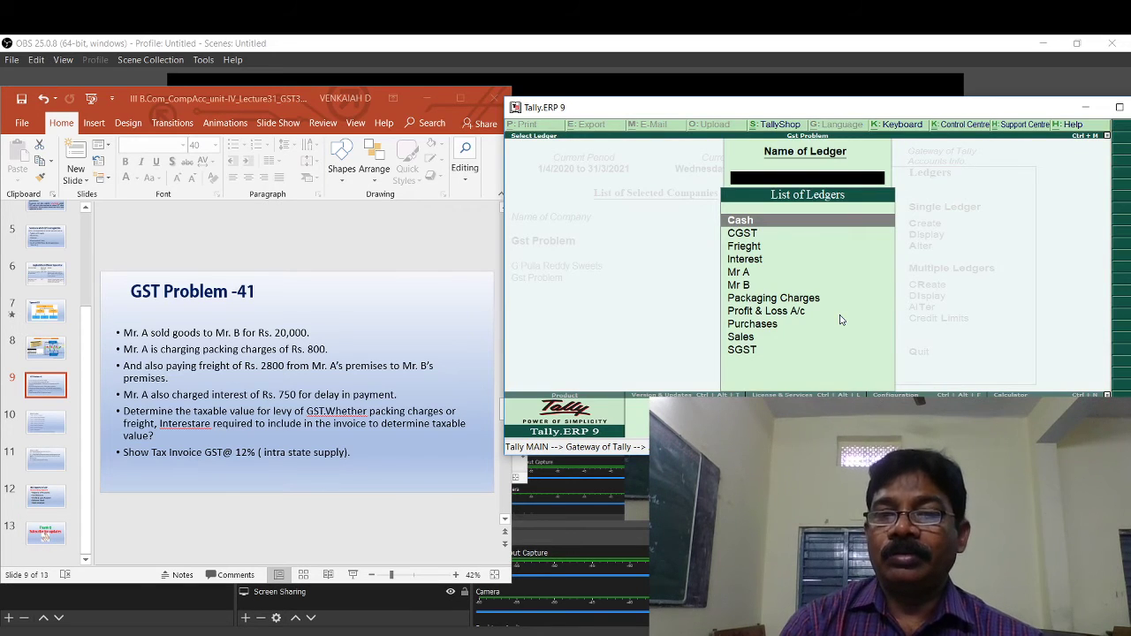
{"action": "key", "text": "Down"}
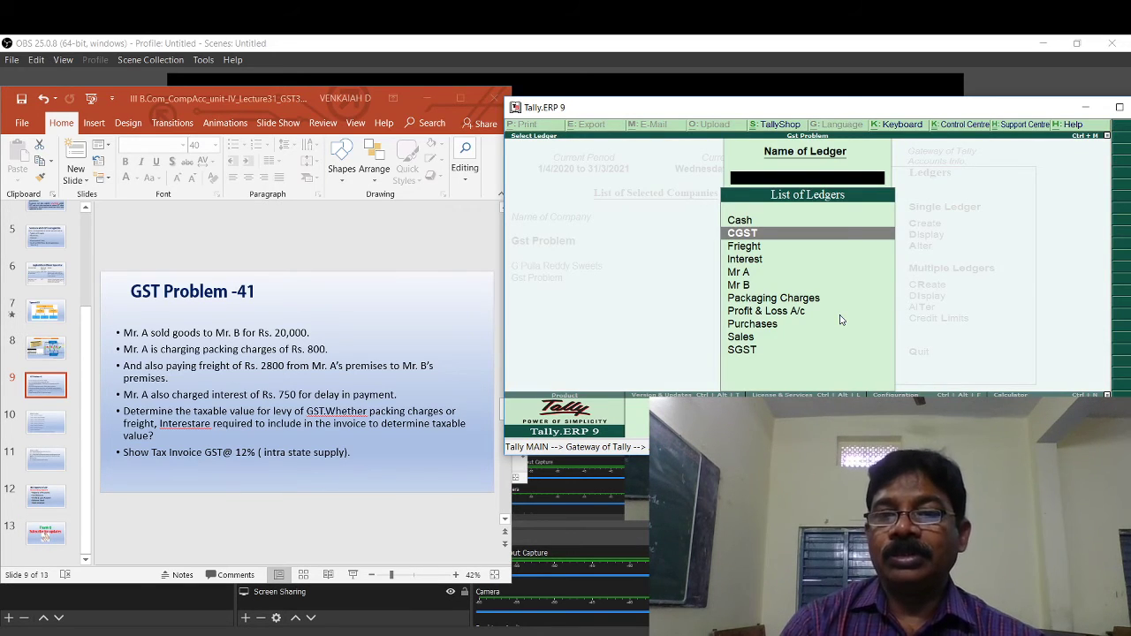
{"action": "key", "text": "Return"}
Set the CGST ledger to calculate 6% On Total Sales with rounding Not Applicable, keeping duty type Others, and save it.
{"action": "key", "text": "Return"}
{"action": "key", "text": "Return"}
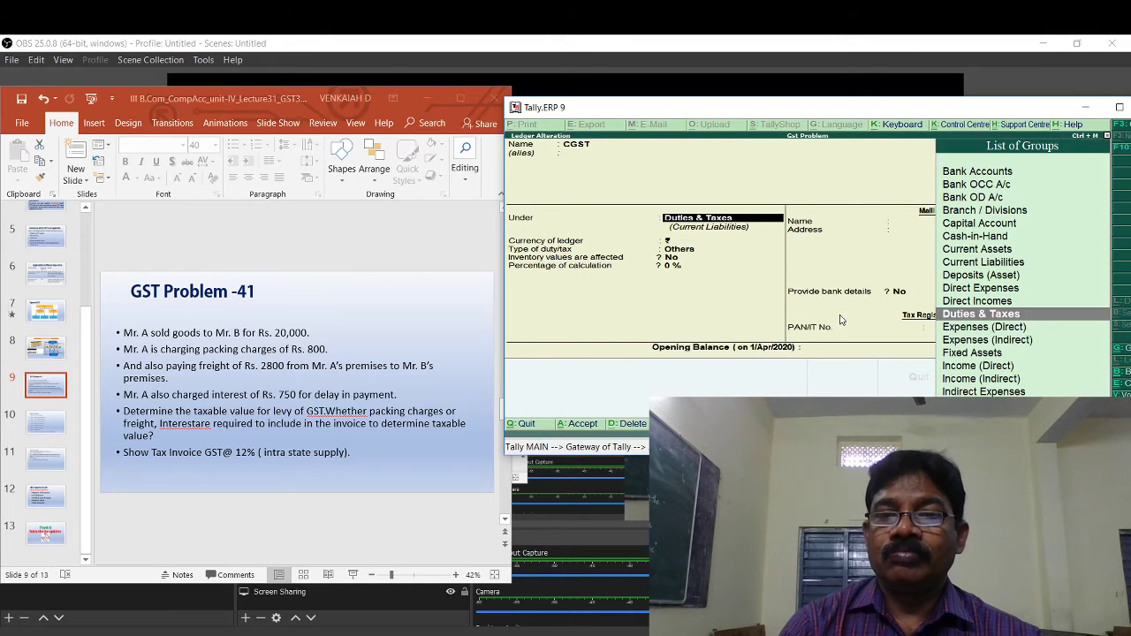
{"action": "key", "text": "Return"}
{"action": "key", "text": "Return"}
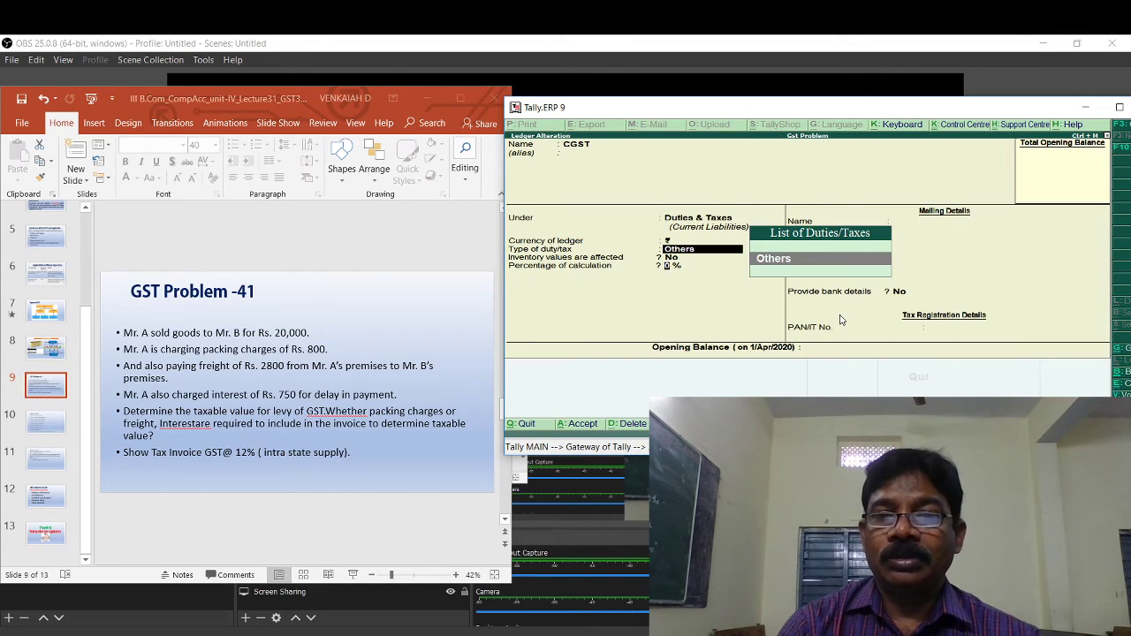
{"action": "key", "text": "Return"}
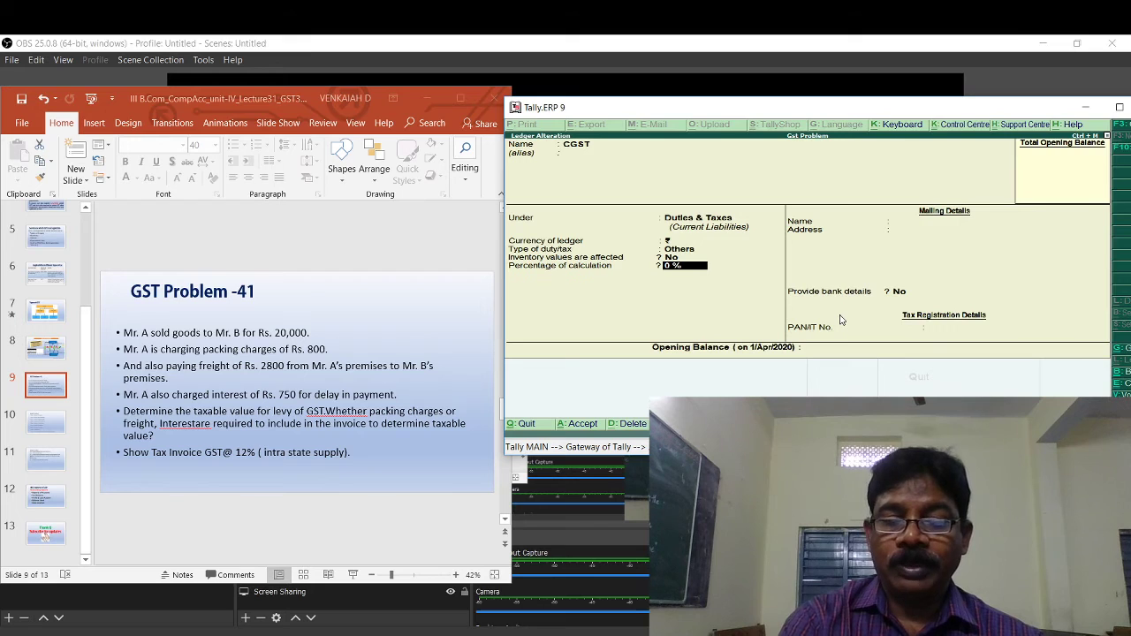
{"action": "type", "text": "6"}
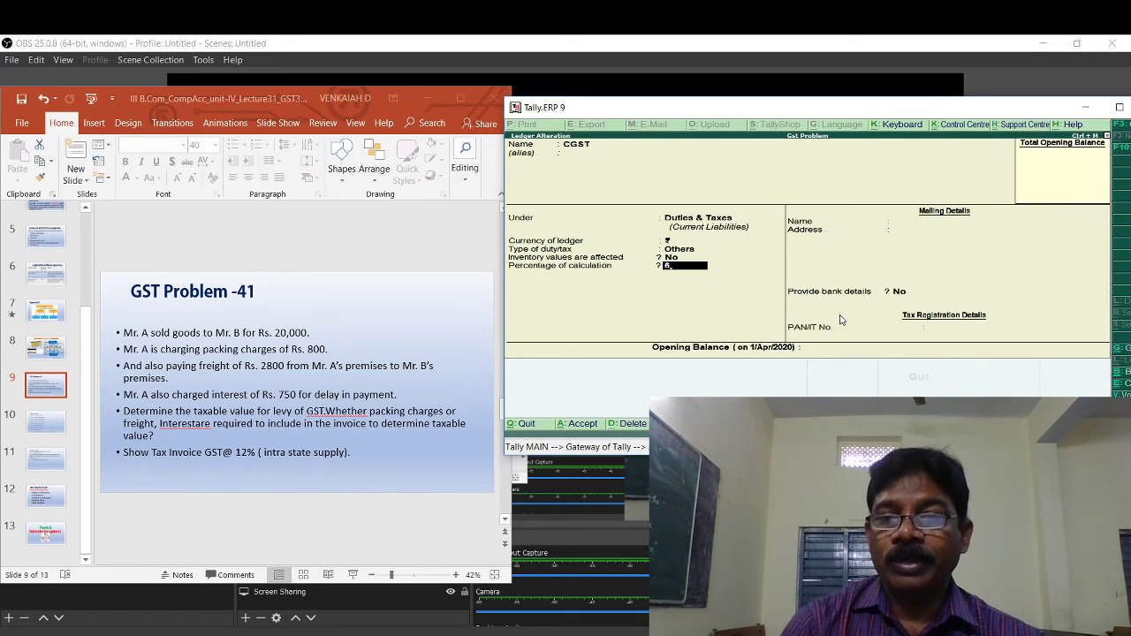
{"action": "key", "text": "Return"}
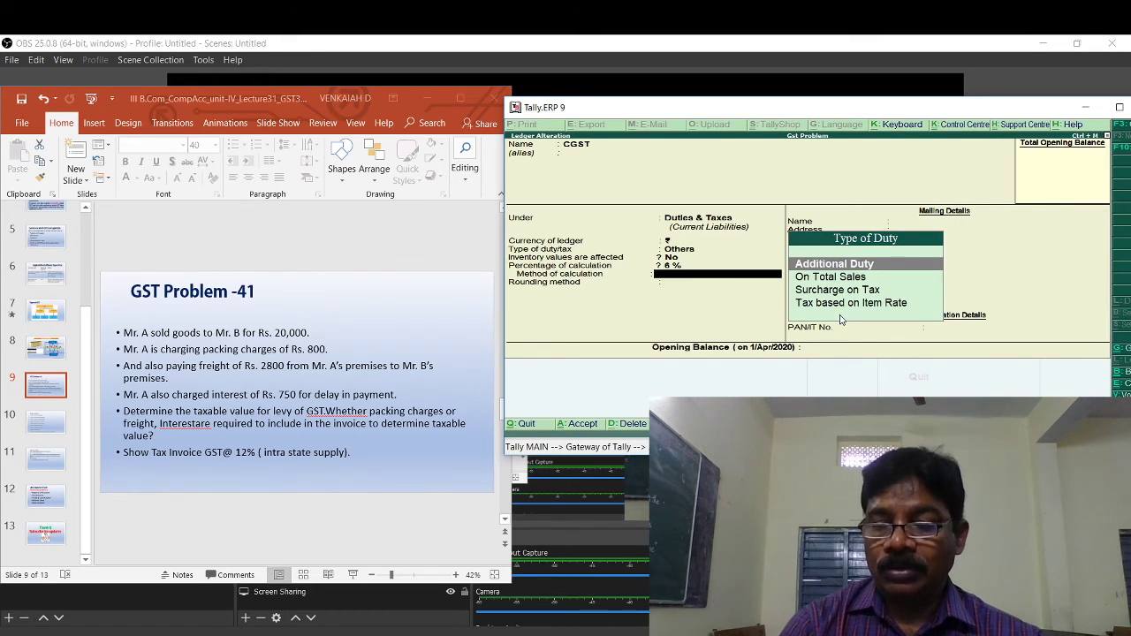
{"action": "key", "text": "Down"}
{"action": "key", "text": "Return"}
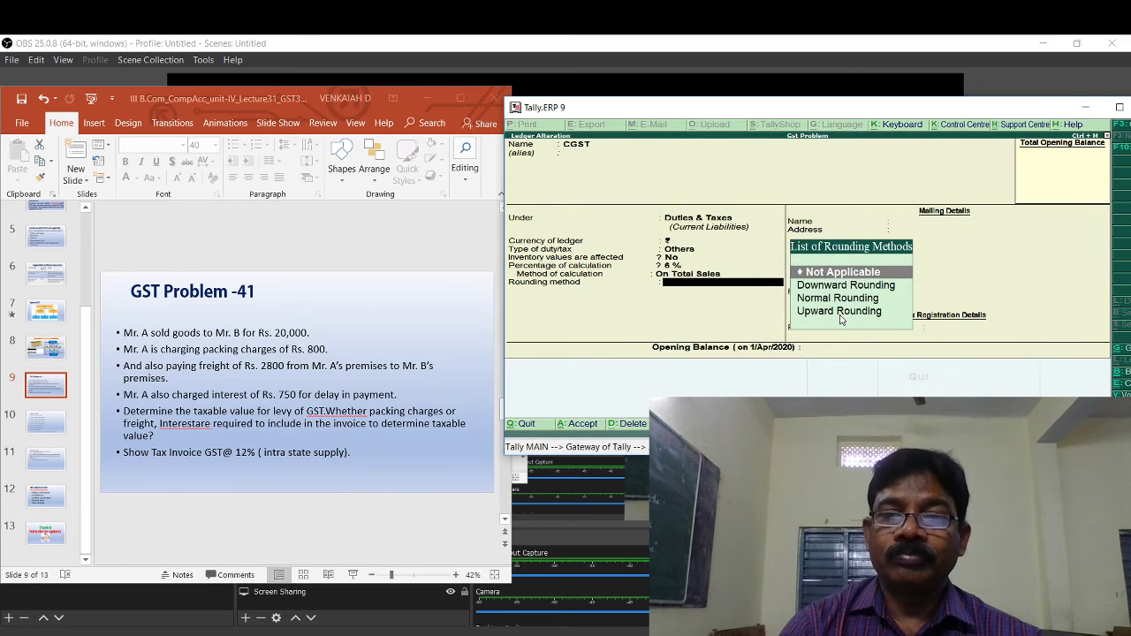
{"action": "key", "text": "Return"}
{"action": "key", "text": "Return"}
{"action": "key", "text": "Return"}
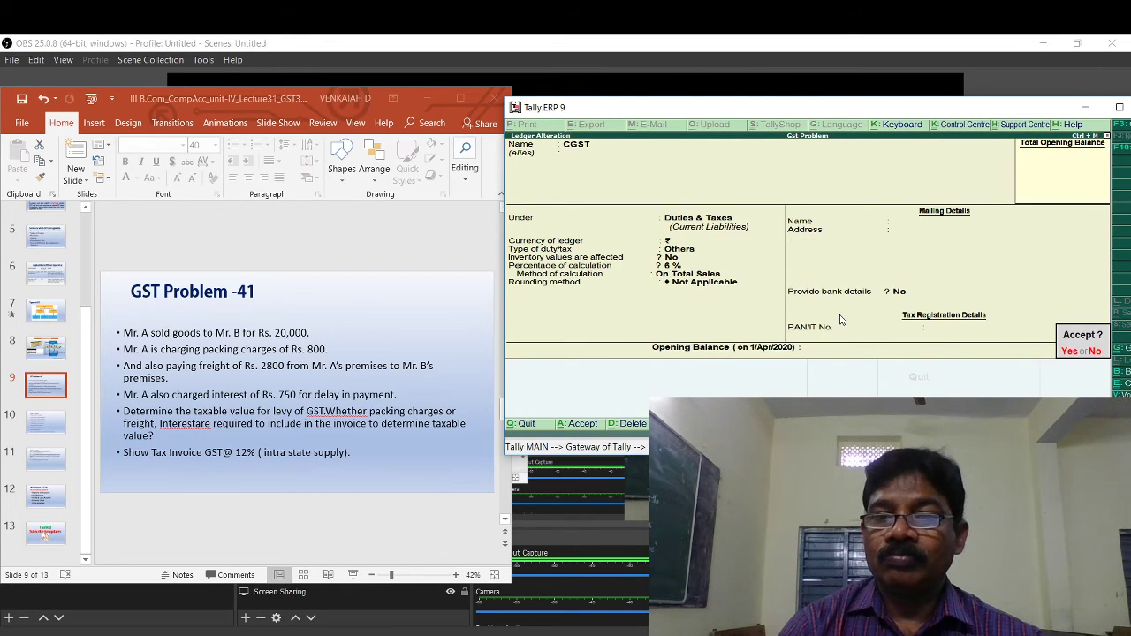
{"action": "key", "text": "Return"}
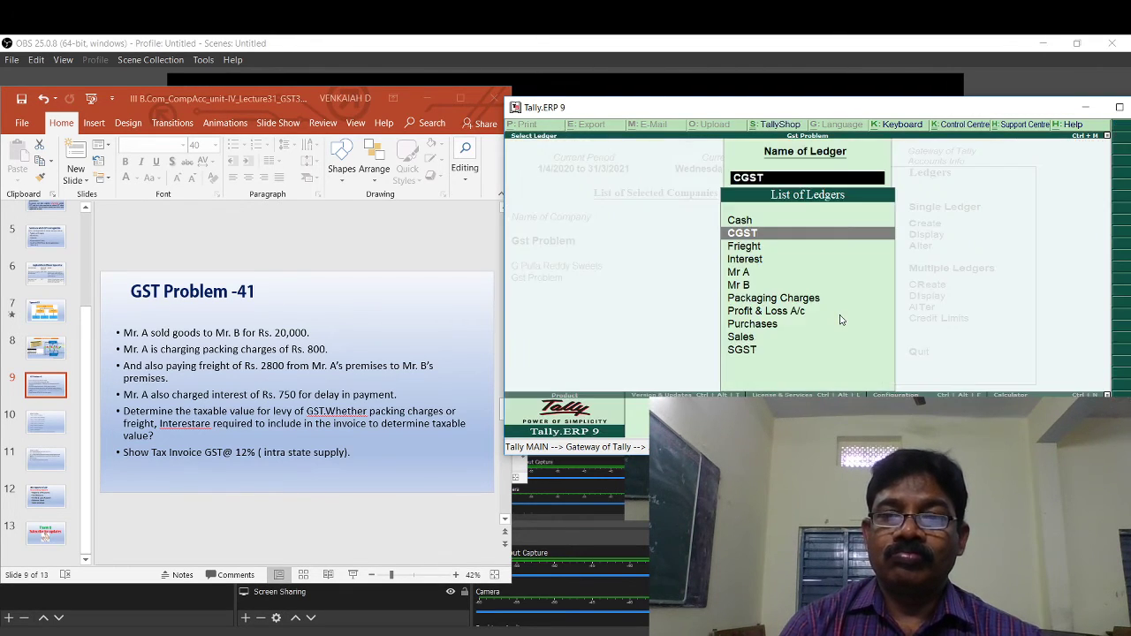
Open the SGST ledger for alteration.
{"action": "key", "text": "Down"}
{"action": "key", "text": "Down"}
{"action": "key", "text": "Down"}
{"action": "key", "text": "Down"}
{"action": "key", "text": "Down"}
{"action": "key", "text": "Down"}
{"action": "key", "text": "Down"}
{"action": "key", "text": "Down"}
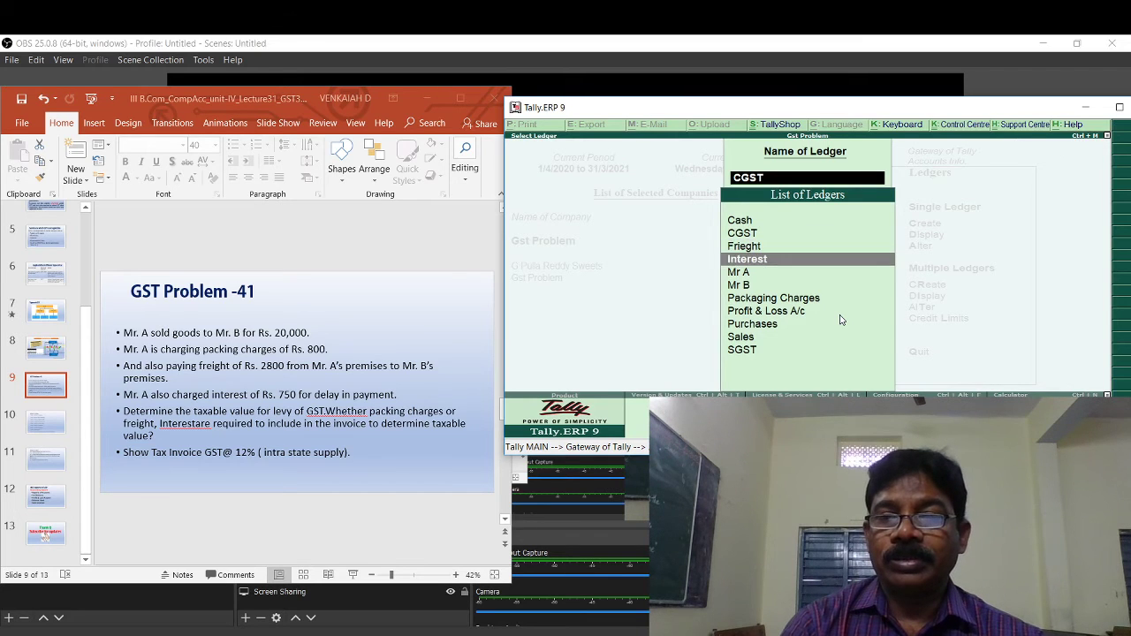
{"action": "key", "text": "Down"}
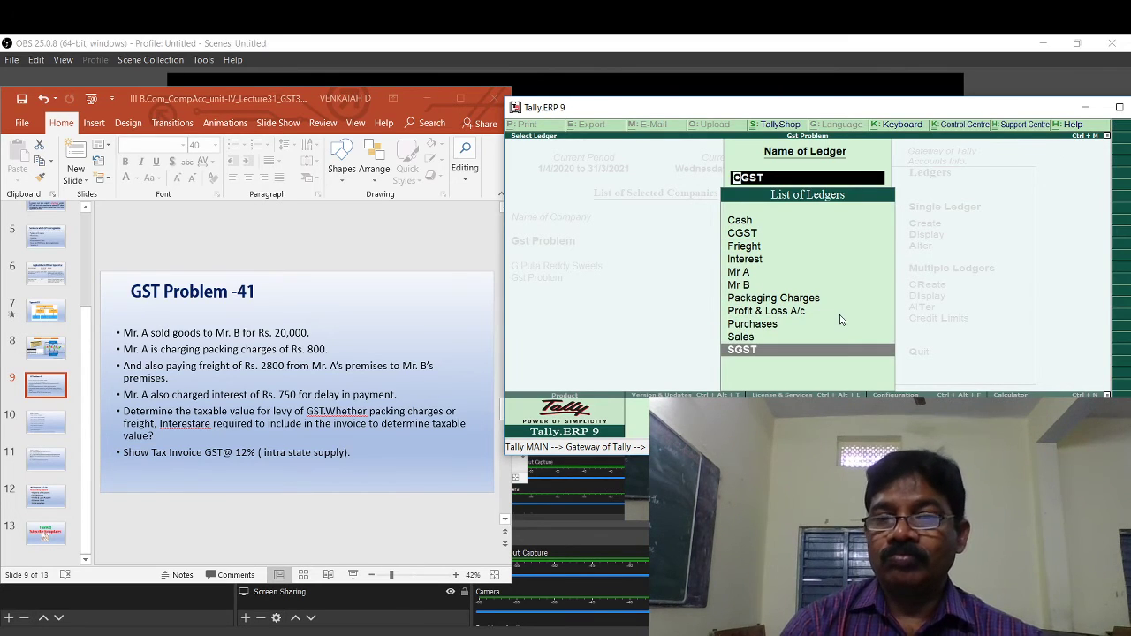
{"action": "key", "text": "Return"}
Set the SGST ledger to calculate 6% On Total Sales under duty type Others, save it, and leave the accounts masters.
{"action": "key", "text": "Return"}
{"action": "key", "text": "Return"}
{"action": "key", "text": "Return"}
{"action": "key", "text": "Return"}
{"action": "key", "text": "Return"}
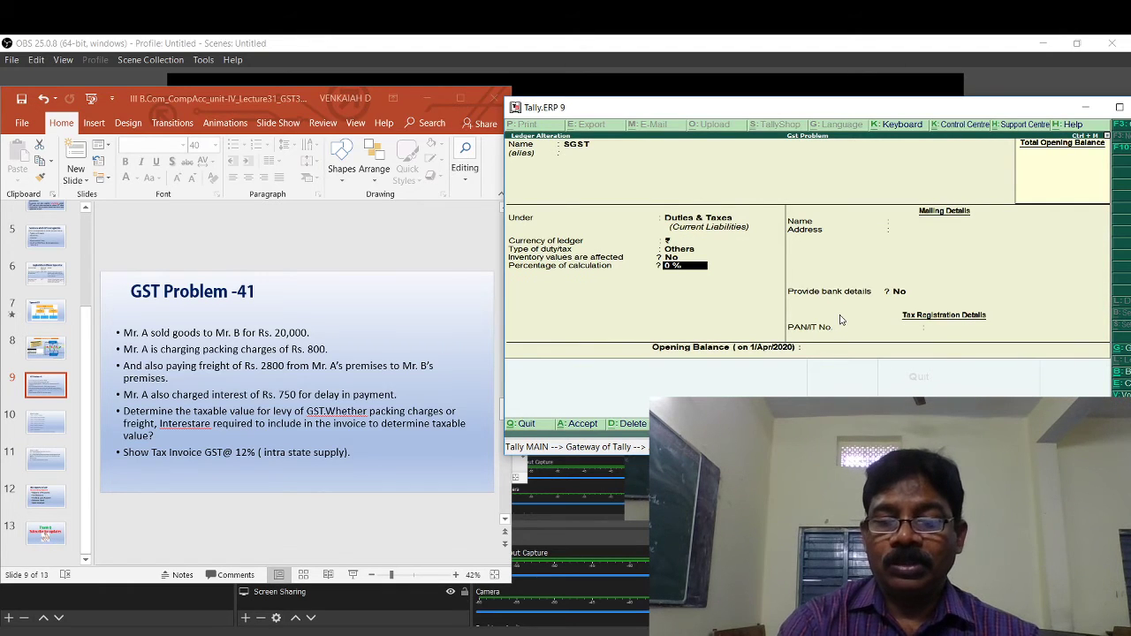
{"action": "type", "text": "6"}
{"action": "key", "text": "Return"}
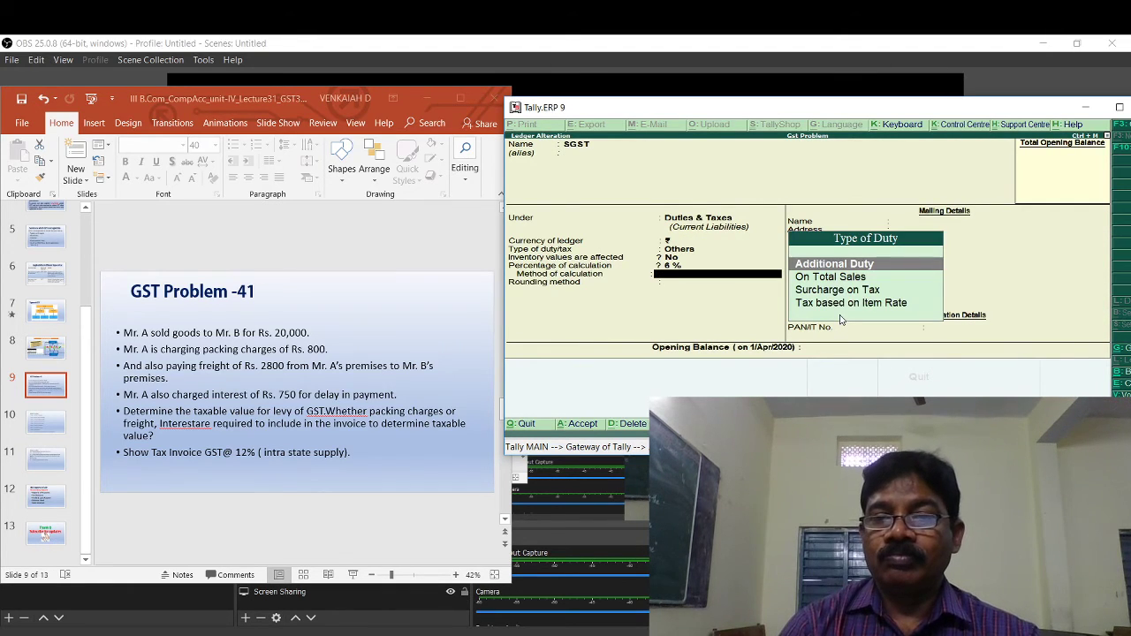
{"action": "key", "text": "Down"}
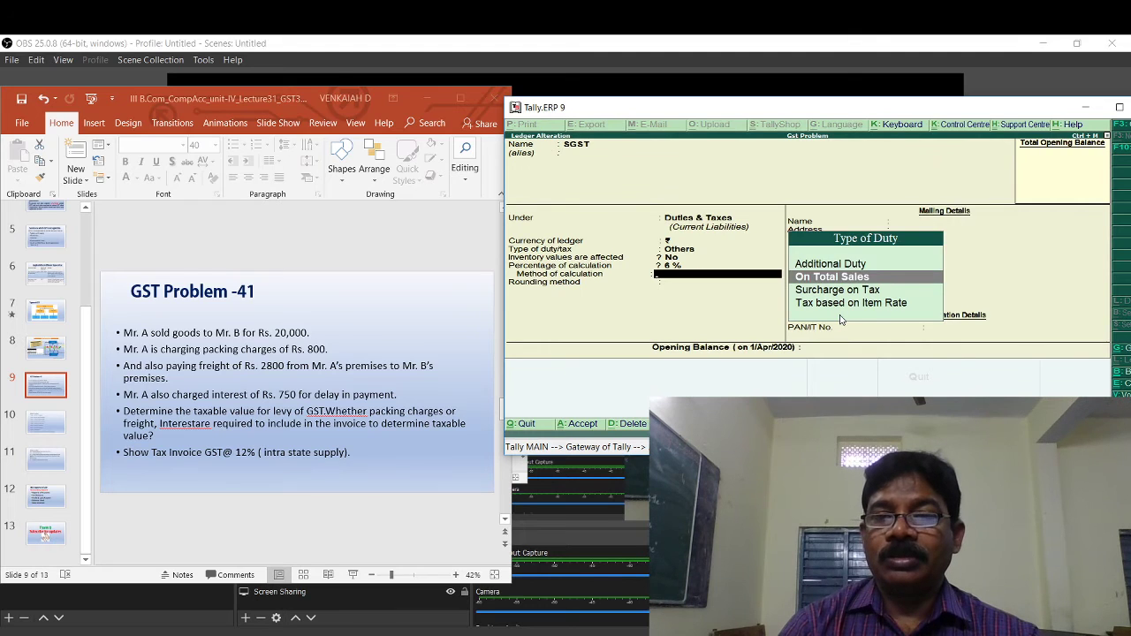
{"action": "key", "text": "Return"}
{"action": "key", "text": "Return"}
{"action": "key", "text": "Return"}
{"action": "key", "text": "Return"}
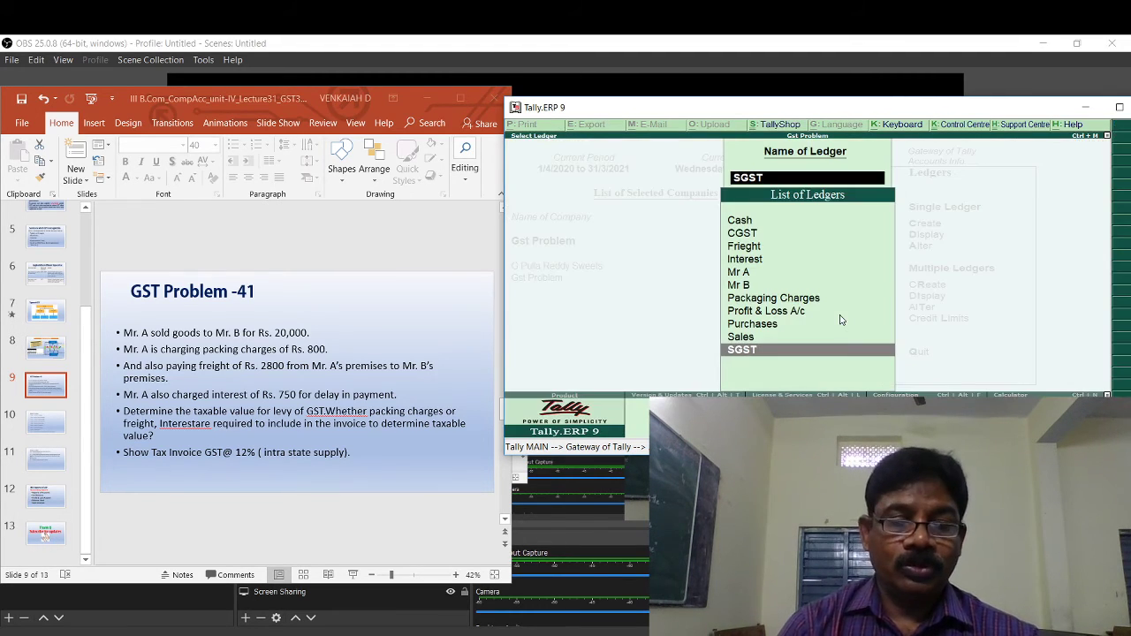
{"action": "key", "text": "Escape"}
{"action": "key", "text": "Escape"}
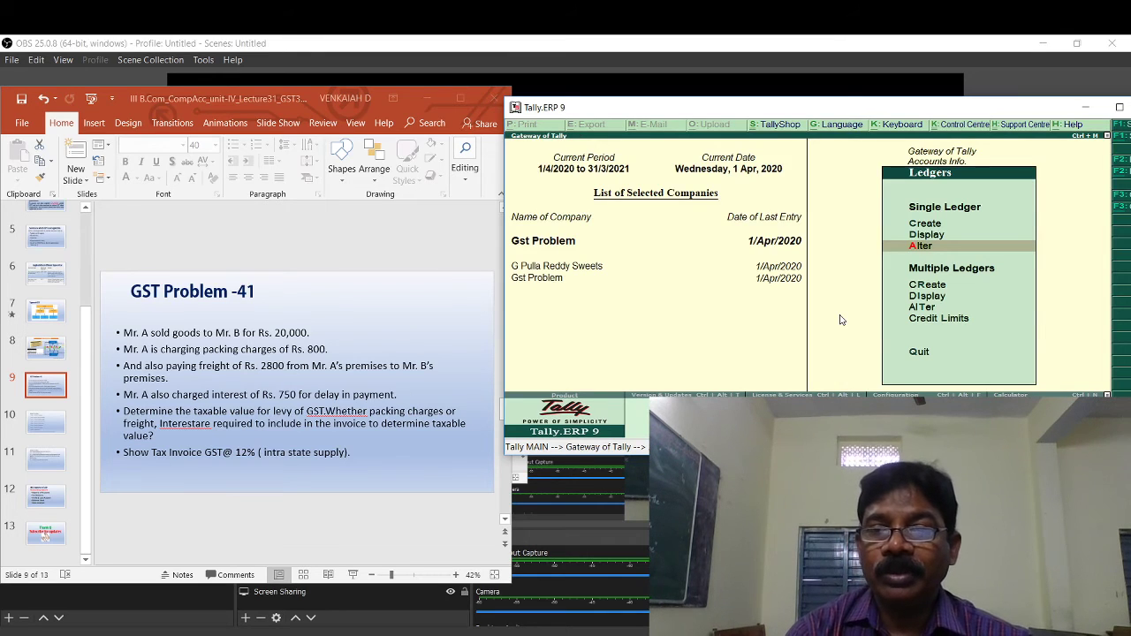
{"action": "key", "text": "Escape"}
{"action": "key", "text": "Escape"}
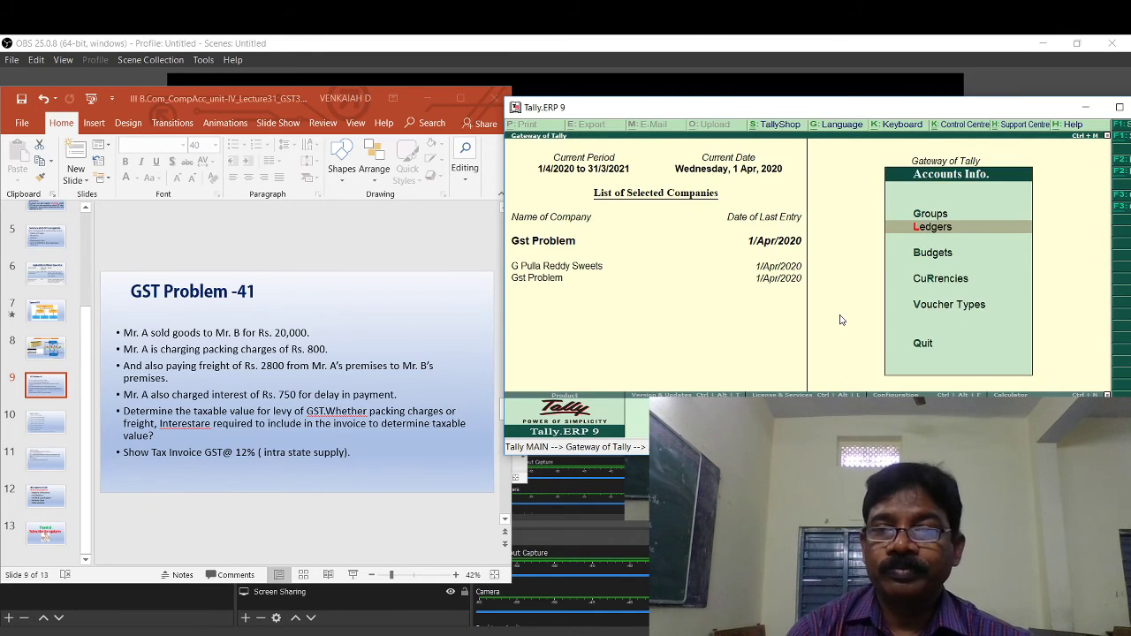
Open Mr B's purchase voucher from the Day Book for alteration.
{"action": "key", "text": "Down"}
{"action": "key", "text": "Down"}
{"action": "key", "text": "Down"}
{"action": "key", "text": "Down"}
{"action": "key", "text": "Down"}
{"action": "key", "text": "Down"}
{"action": "key", "text": "Down"}
{"action": "key", "text": "Down"}
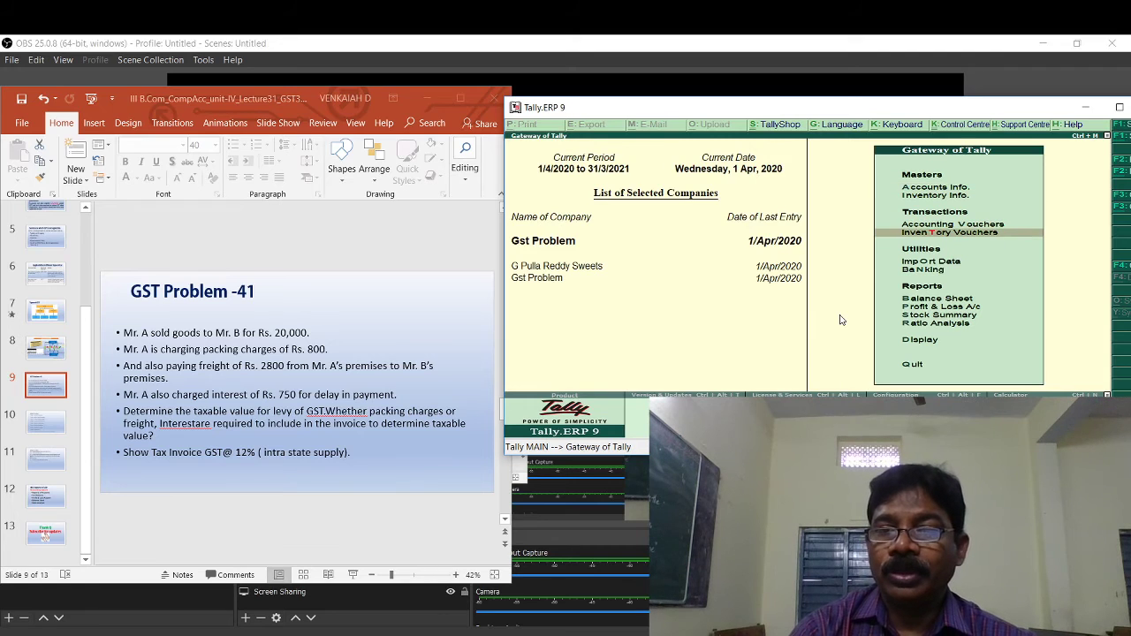
{"action": "key", "text": "Down"}
{"action": "key", "text": "Down"}
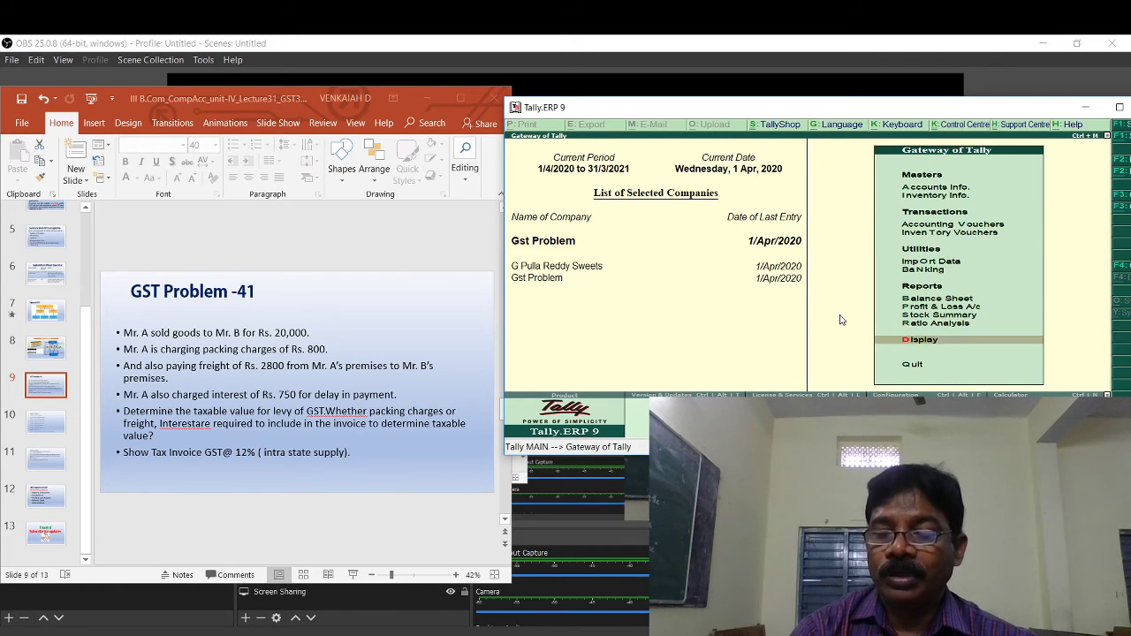
{"action": "key", "text": "Return"}
{"action": "key", "text": "Down"}
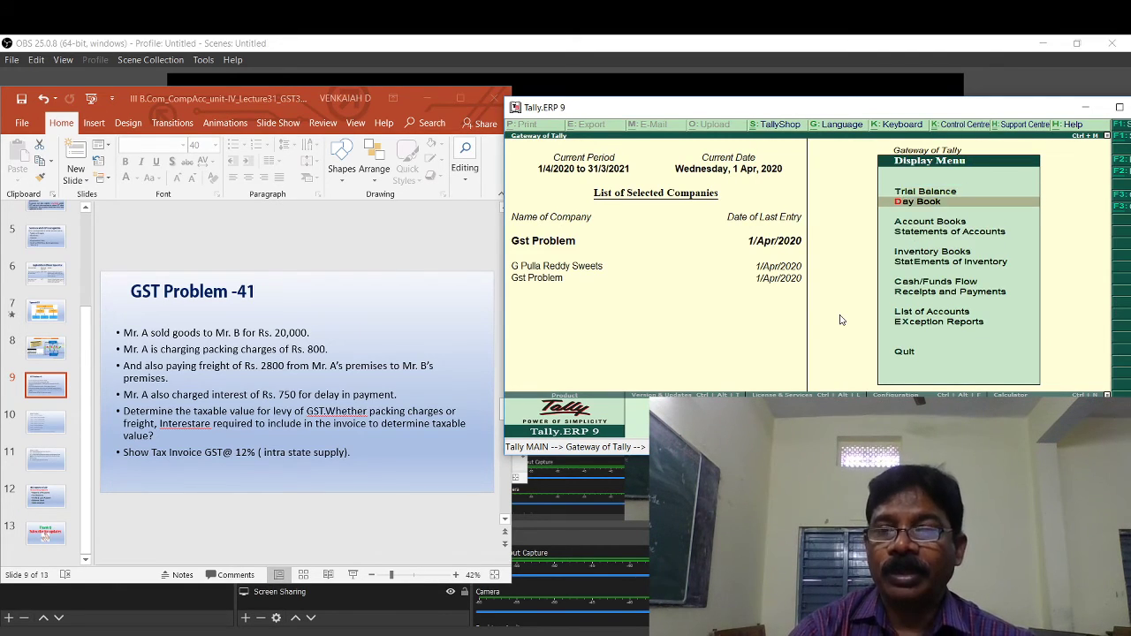
{"action": "key", "text": "Return"}
{"action": "key", "text": "Return"}
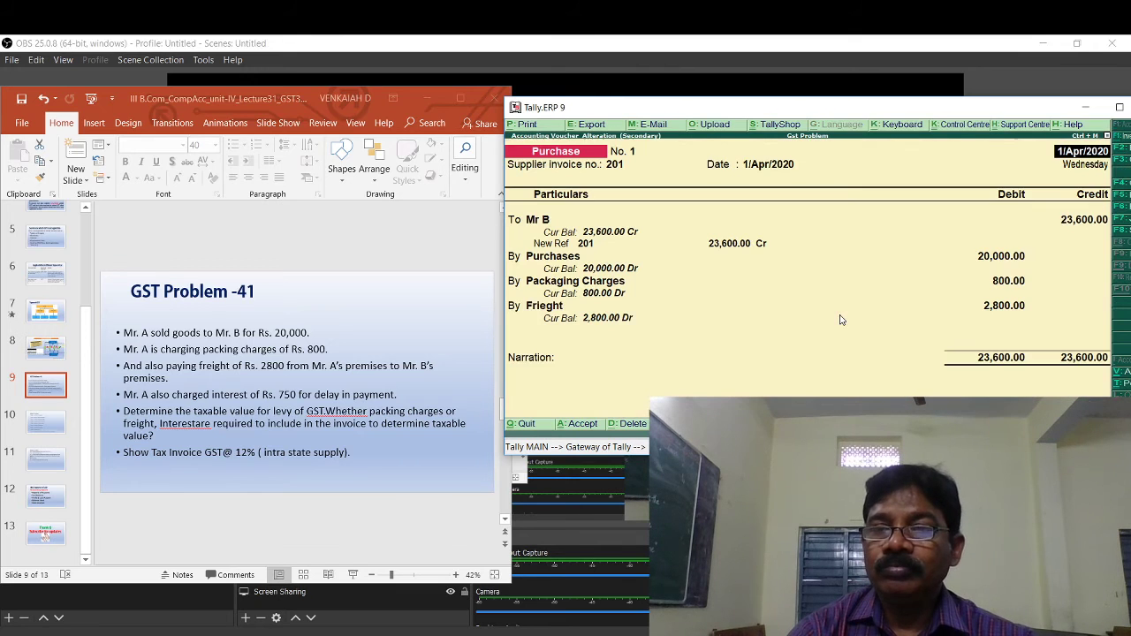
Go through the purchase voucher's party, purchases, packaging and freight entries up to the narration and accept the voucher.
{"action": "key", "text": "Return"}
{"action": "key", "text": "Return"}
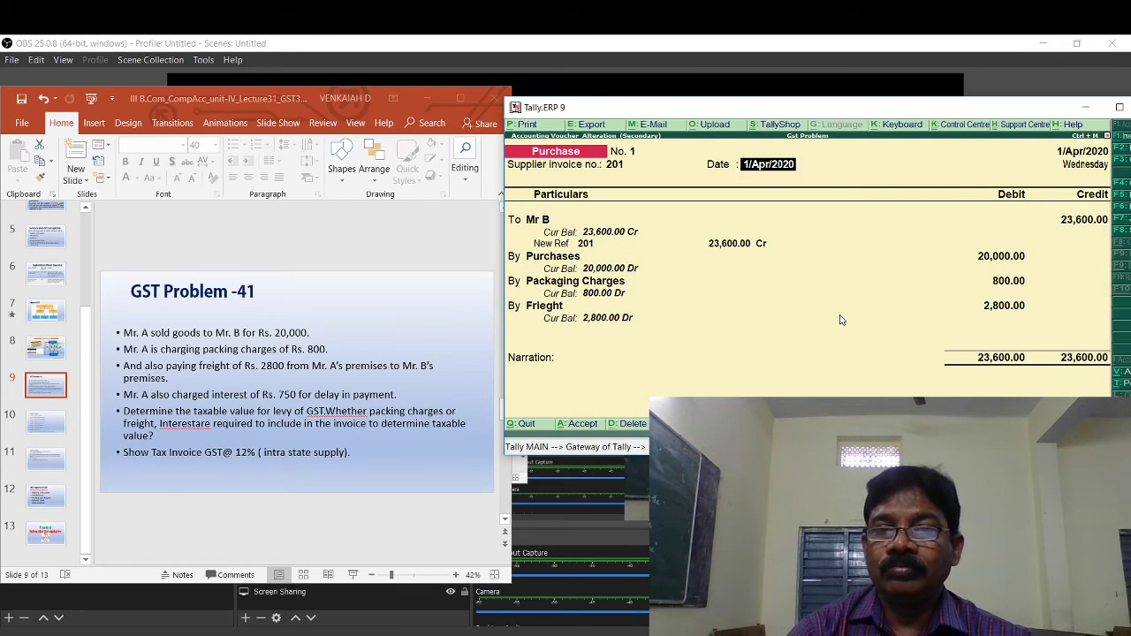
{"action": "key", "text": "Return"}
{"action": "key", "text": "Return"}
{"action": "key", "text": "Return"}
{"action": "key", "text": "Return"}
{"action": "key", "text": "Return"}
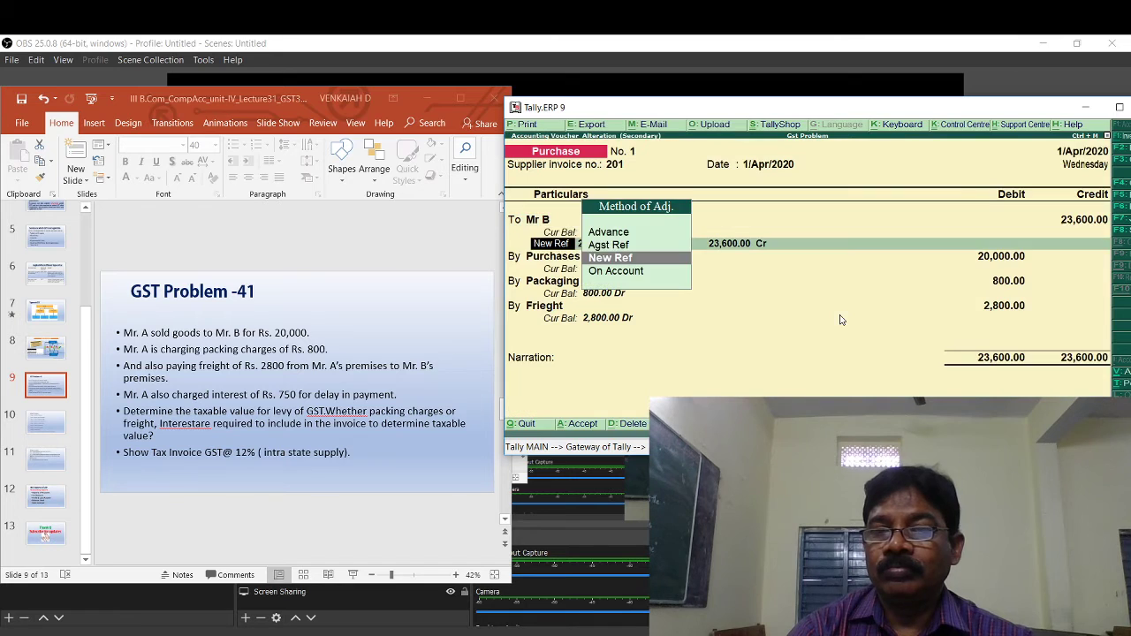
{"action": "key", "text": "Return"}
{"action": "key", "text": "Return"}
{"action": "key", "text": "Return"}
{"action": "key", "text": "Return"}
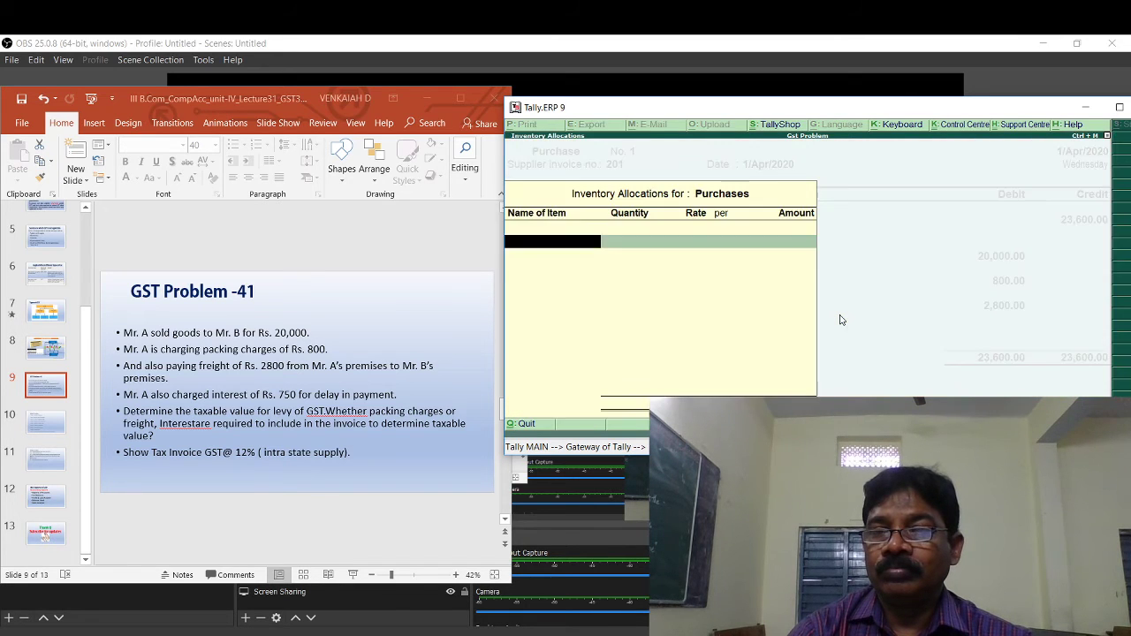
{"action": "key", "text": "Return"}
{"action": "key", "text": "Return"}
{"action": "key", "text": "Return"}
{"action": "key", "text": "Return"}
{"action": "key", "text": "Return"}
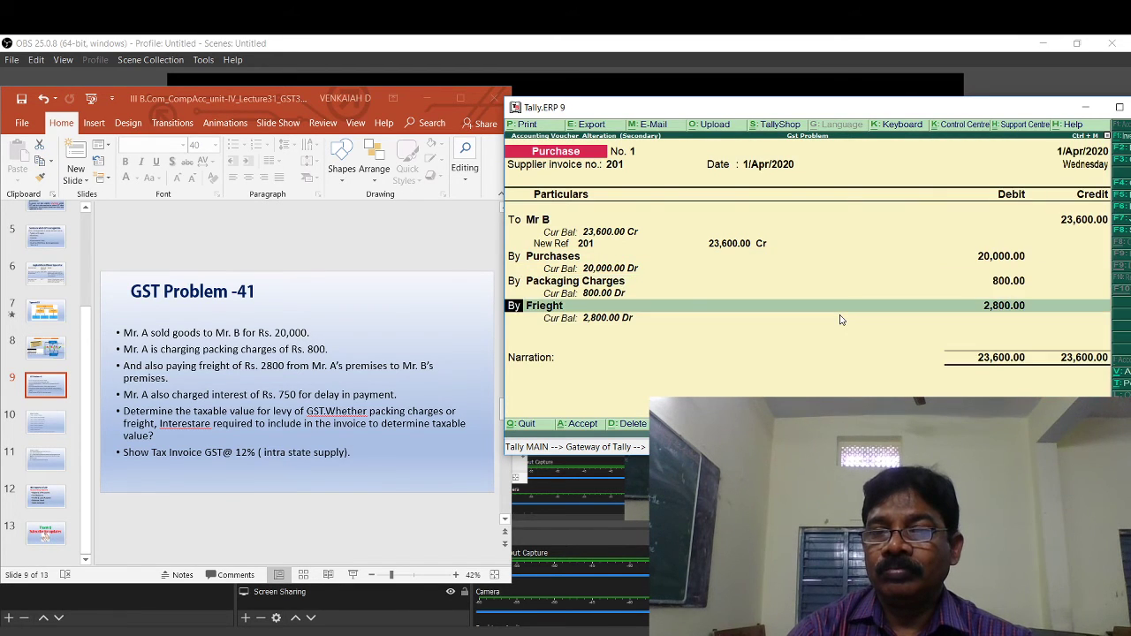
{"action": "key", "text": "Return"}
{"action": "key", "text": "Return"}
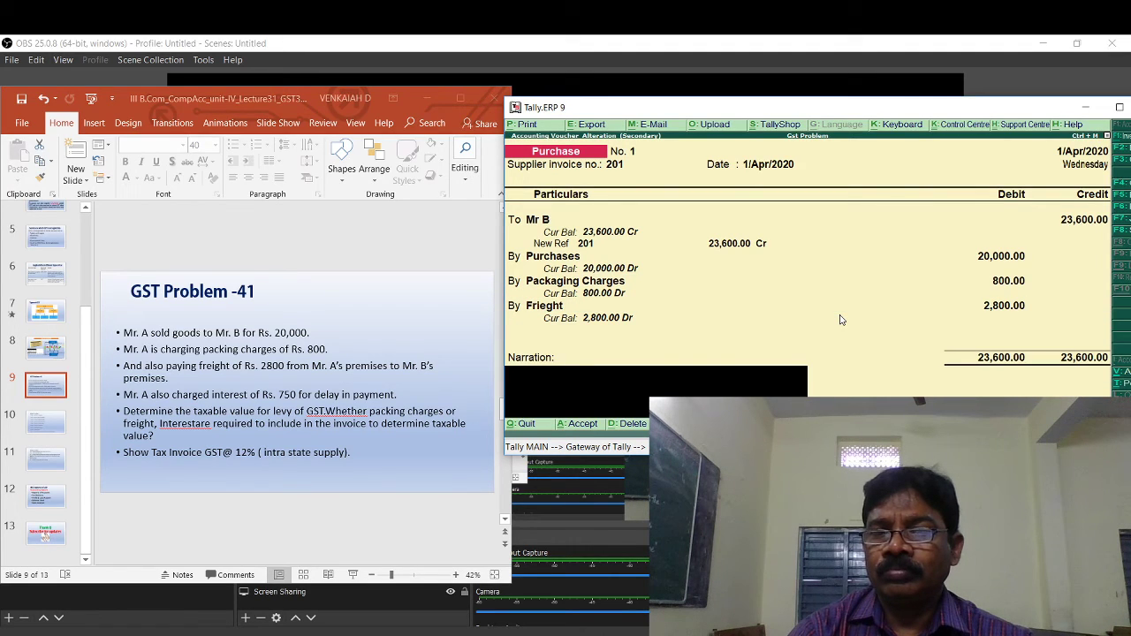
{"action": "key", "text": "BackSpace"}
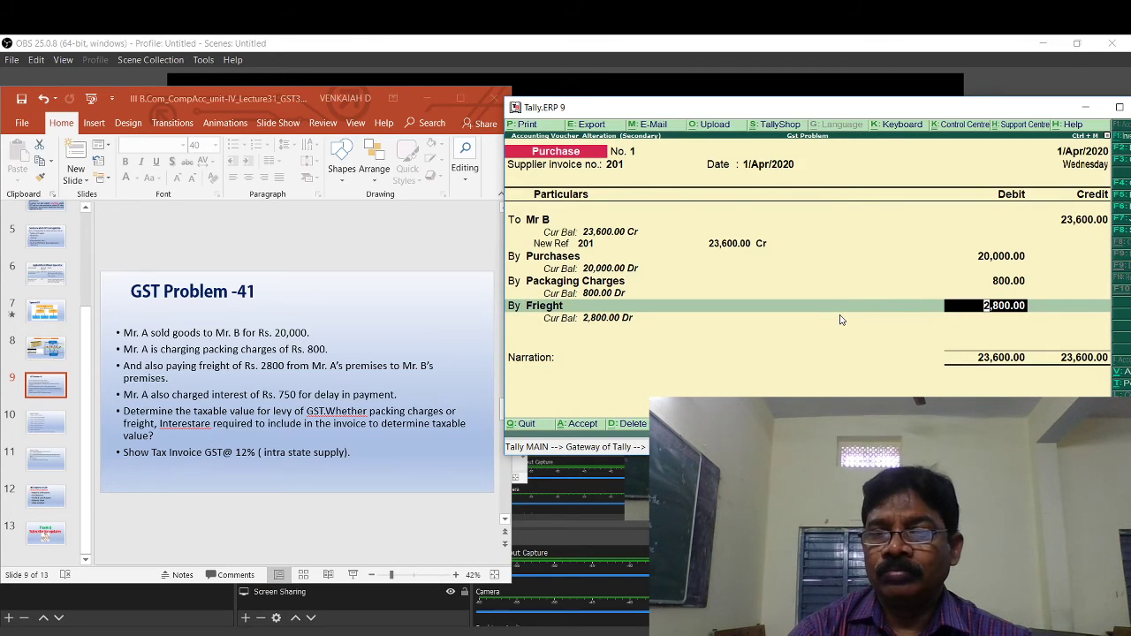
{"action": "key", "text": "Return"}
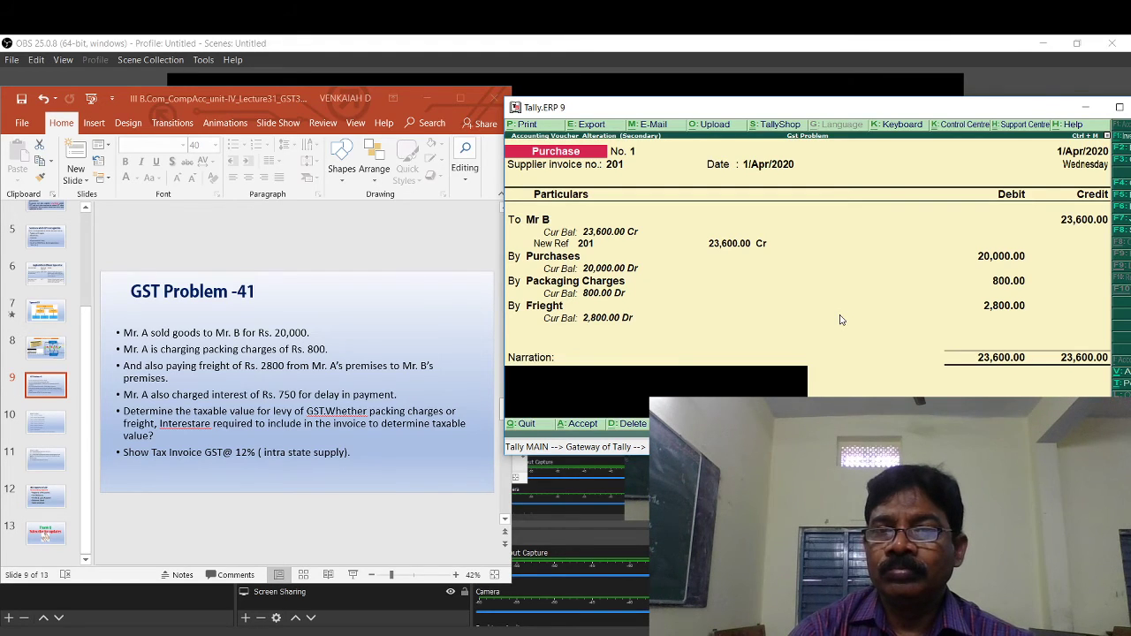
{"action": "key", "text": "Return"}
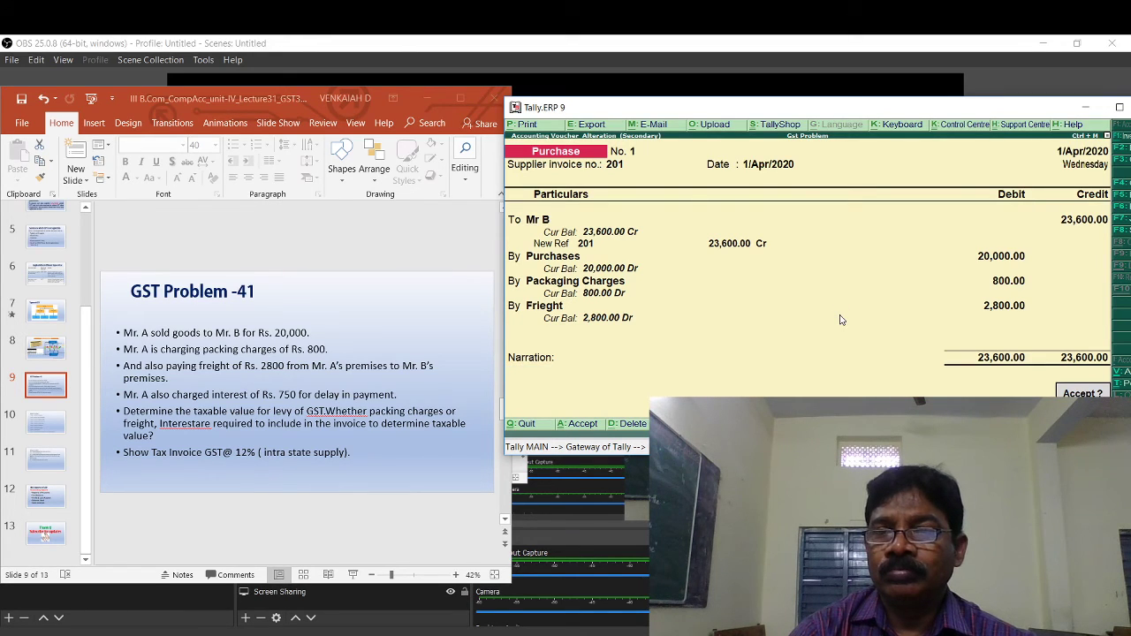
{"action": "key", "text": "Return"}
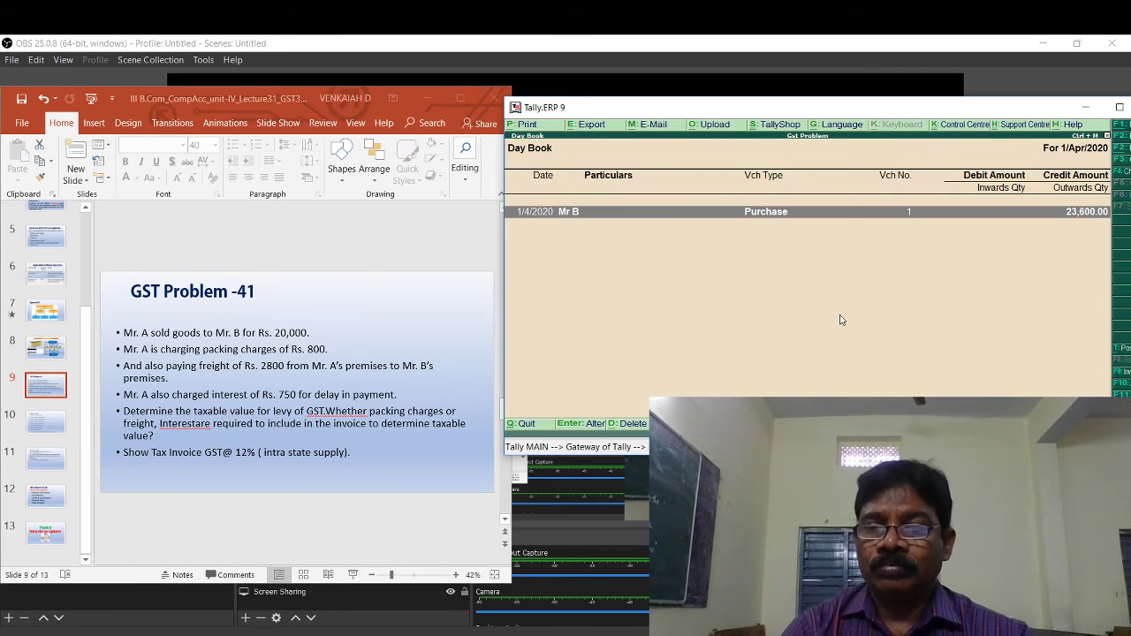
Reopen Mr B's purchase voucher, maximize the window and switch the voucher to invoice mode.
{"action": "double_click", "coordinate": [748, 213]}
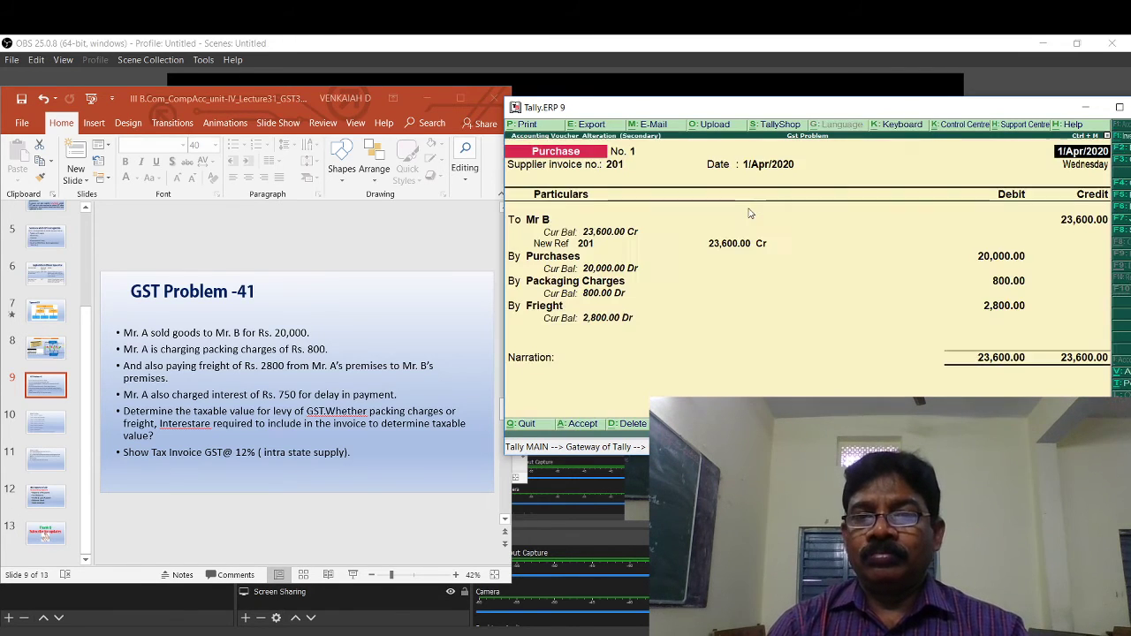
{"action": "left_click", "coordinate": [1119, 109]}
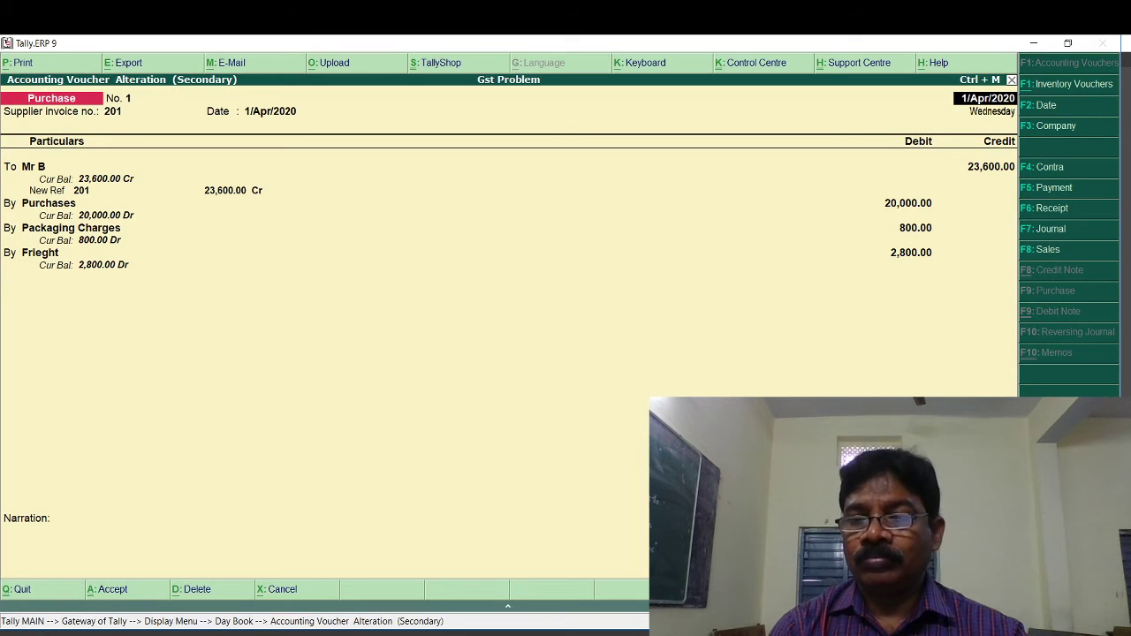
{"action": "key", "text": "ctrl+v"}
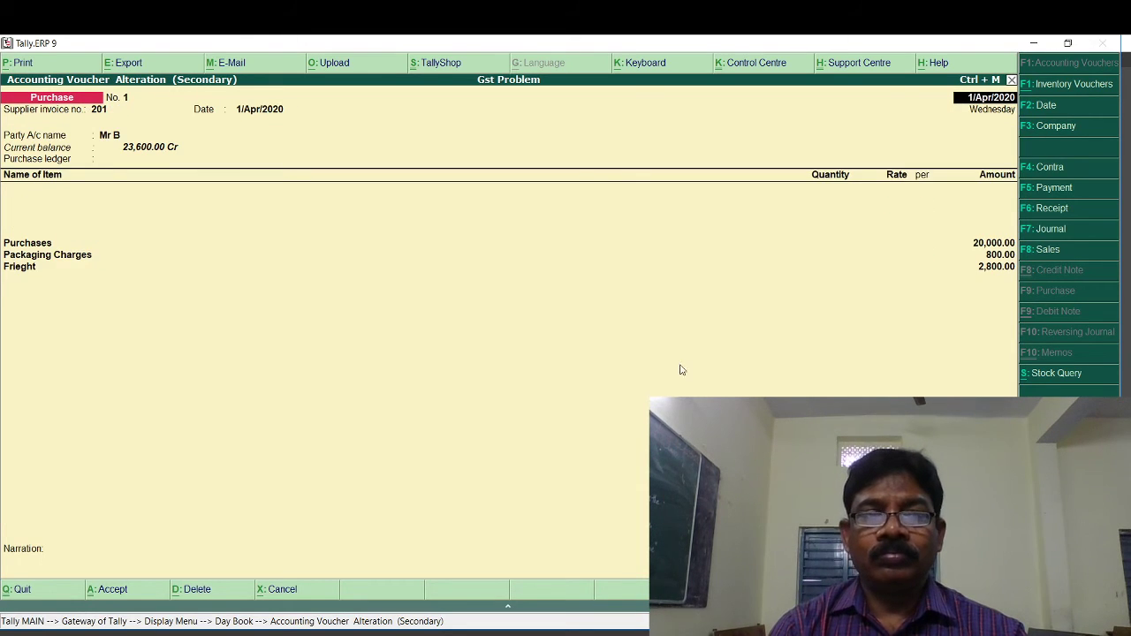
Keep supplier invoice 201 and the Mr B party details, set the purchase ledger to Purchases, and end the item list.
{"action": "key", "text": "Return"}
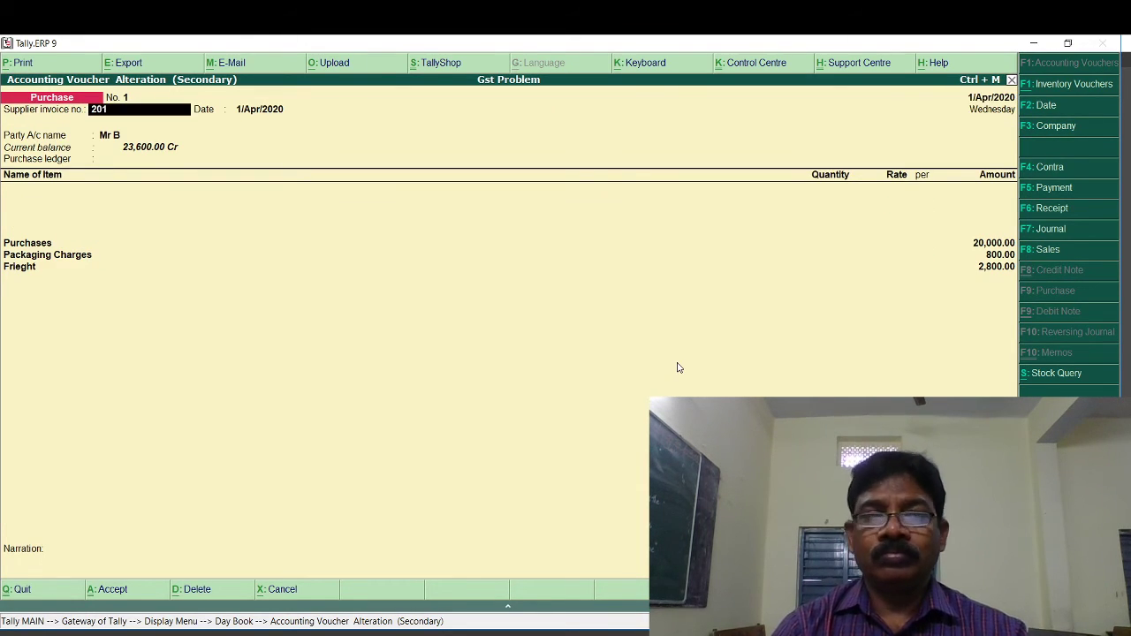
{"action": "key", "text": "Return"}
{"action": "key", "text": "Return"}
{"action": "key", "text": "Return"}
{"action": "key", "text": "Return"}
{"action": "key", "text": "Return"}
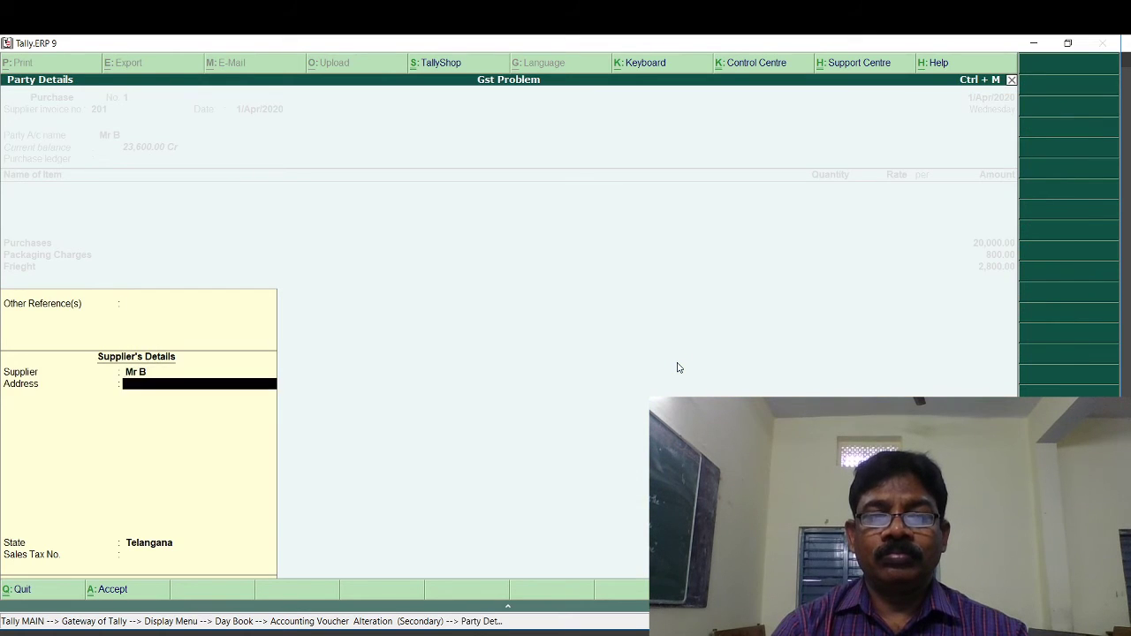
{"action": "key", "text": "Return"}
{"action": "key", "text": "Return"}
{"action": "key", "text": "Return"}
{"action": "key", "text": "Return"}
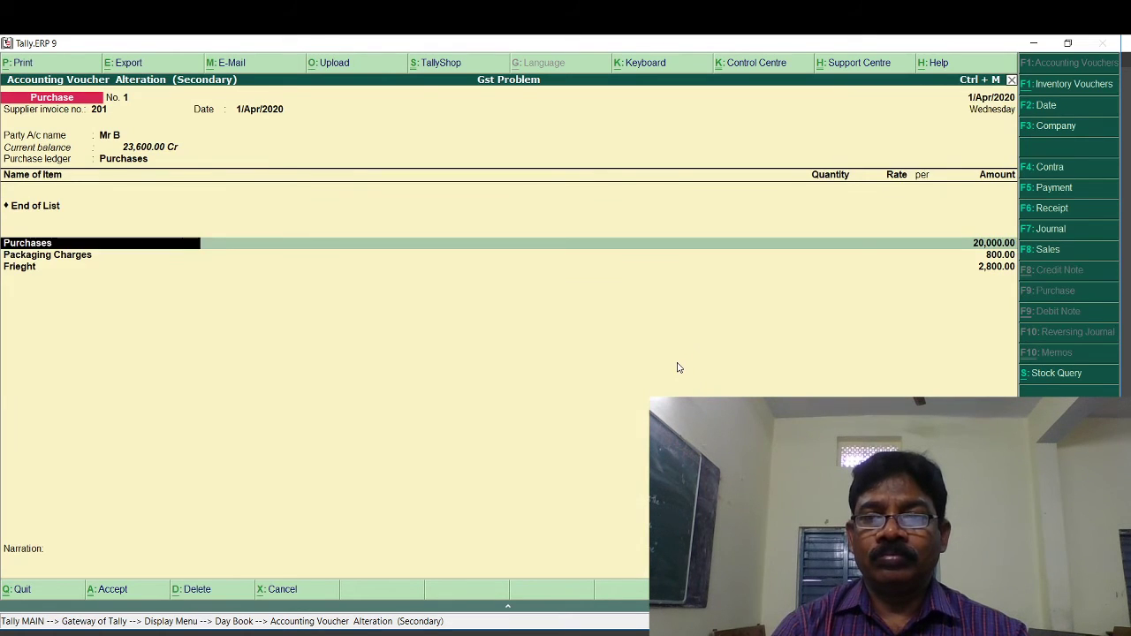
Add a CGST line at 6% to the purchase invoice below the Frieght line.
{"action": "key", "text": "Return"}
{"action": "key", "text": "Return"}
{"action": "key", "text": "Return"}
{"action": "key", "text": "Return"}
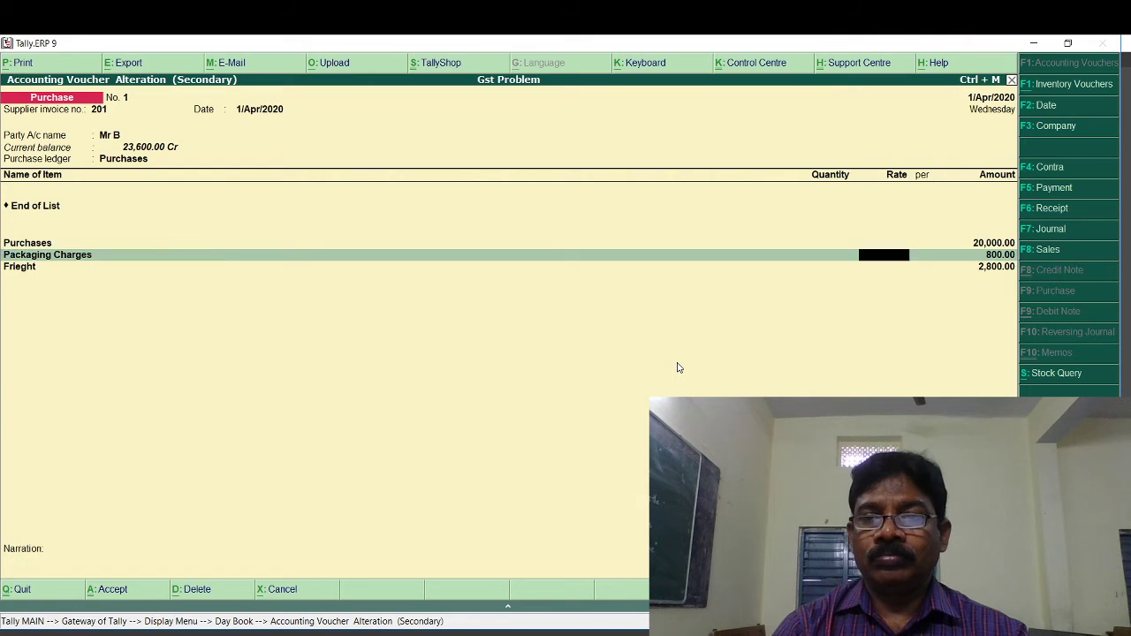
{"action": "key", "text": "Return"}
{"action": "key", "text": "Return"}
{"action": "key", "text": "Return"}
{"action": "key", "text": "Return"}
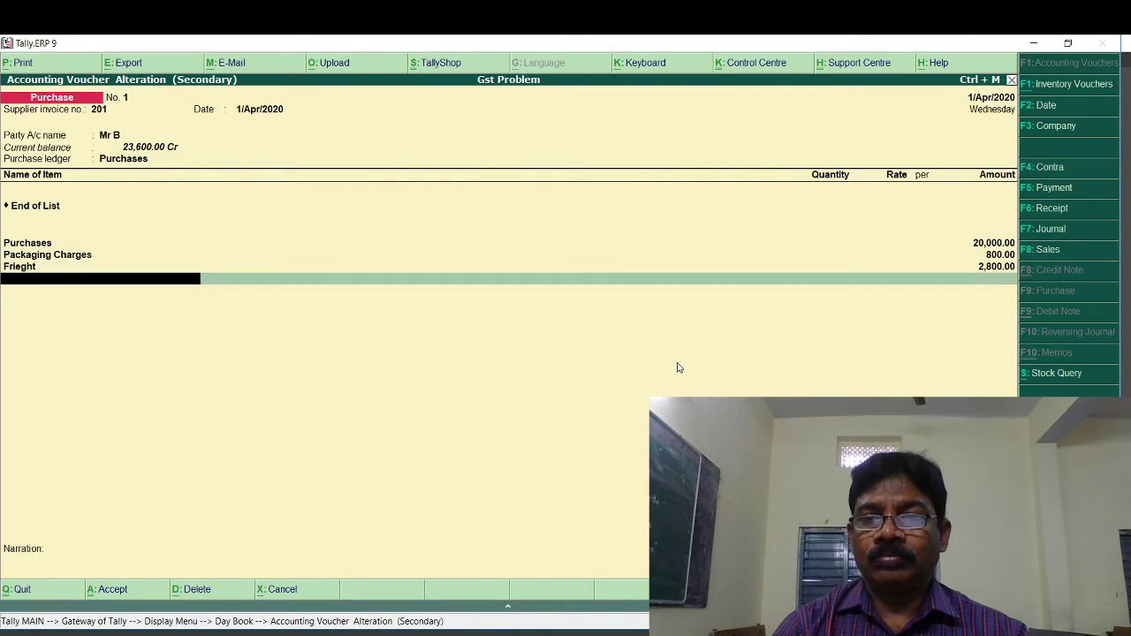
{"action": "key", "text": "Return"}
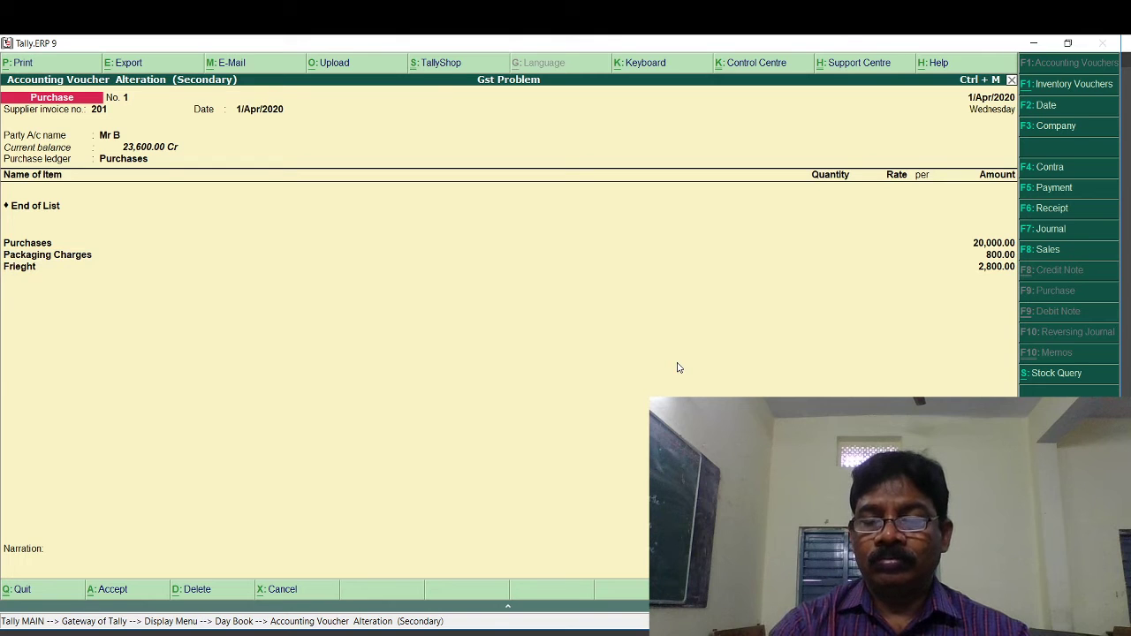
{"action": "key", "text": "BackSpace"}
{"action": "key", "text": "Return"}
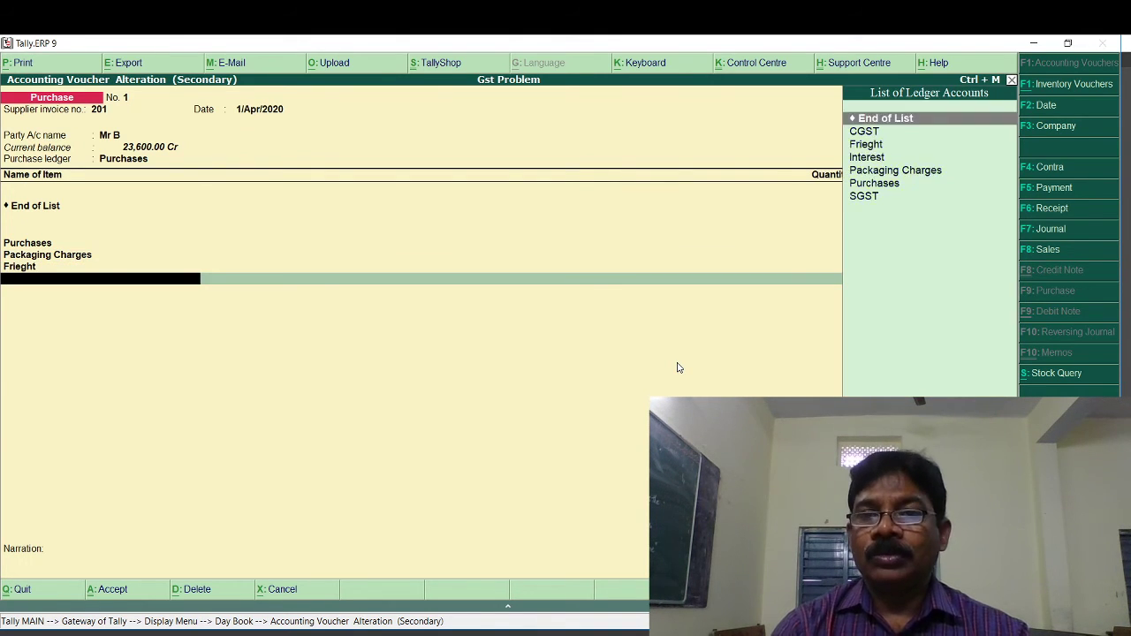
{"action": "key", "text": "Down"}
{"action": "key", "text": "Return"}
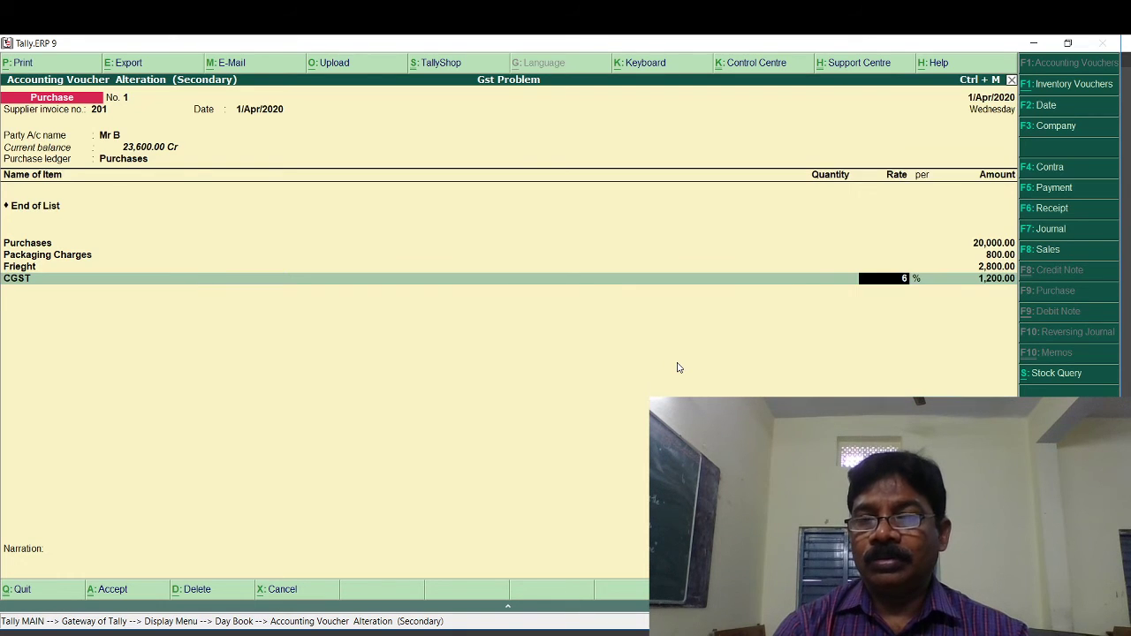
{"action": "key", "text": "Return"}
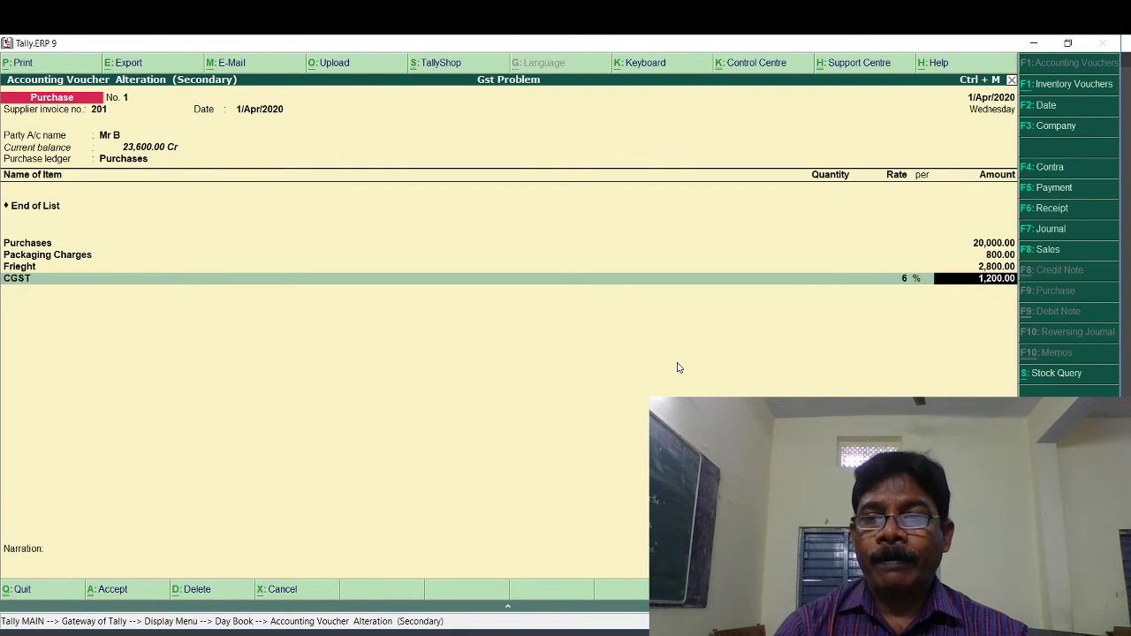
{"action": "key", "text": "Return"}
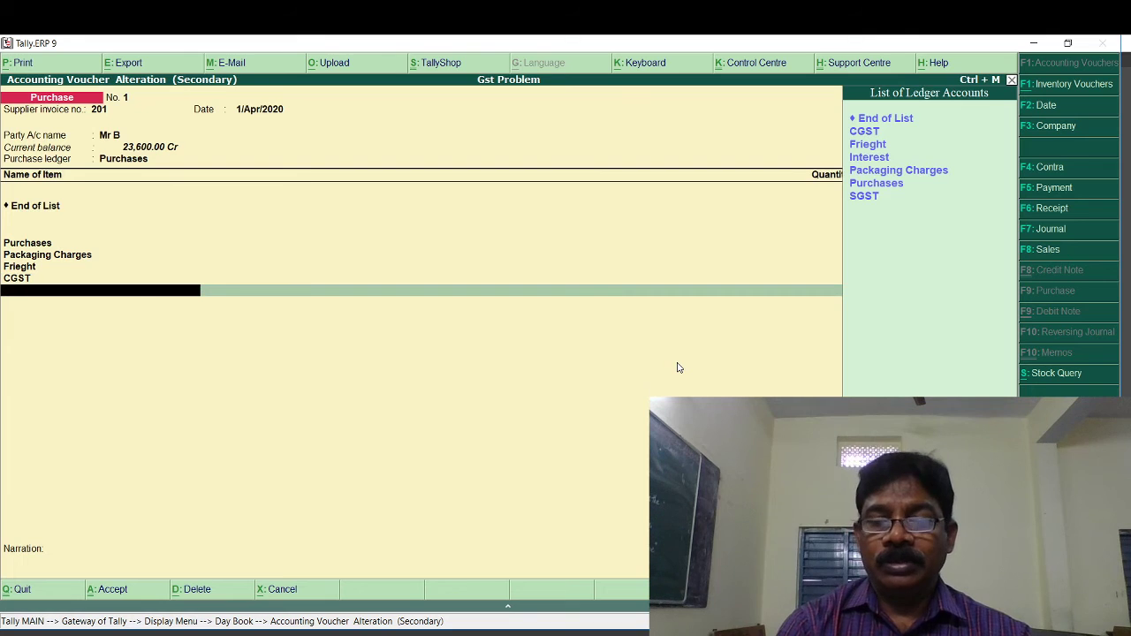
Add an SGST line at 6% below CGST, leave the narration empty and save the purchase voucher.
{"action": "key", "text": "Down"}
{"action": "key", "text": "Down"}
{"action": "key", "text": "Down"}
{"action": "key", "text": "Down"}
{"action": "key", "text": "Down"}
{"action": "key", "text": "Down"}
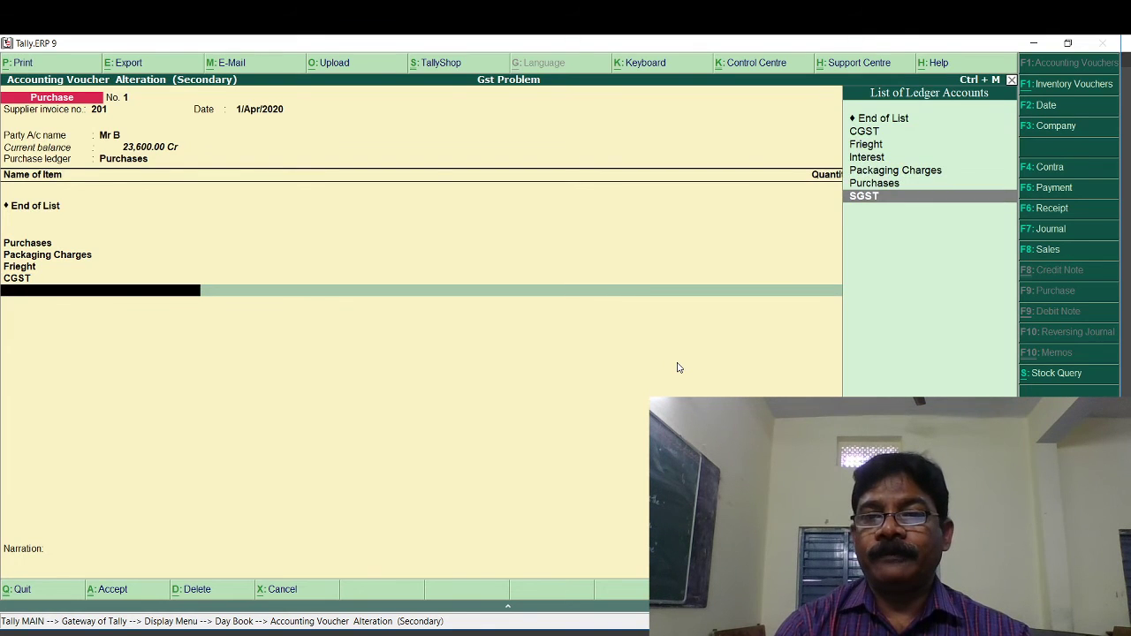
{"action": "key", "text": "Return"}
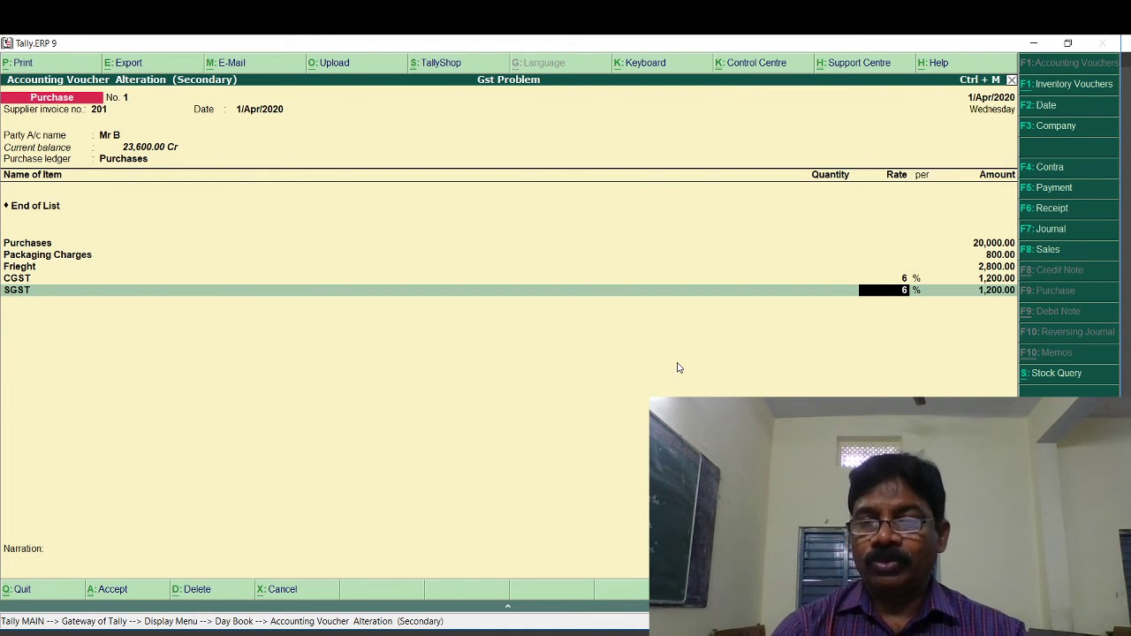
{"action": "key", "text": "Return"}
{"action": "key", "text": "Return"}
{"action": "key", "text": "Return"}
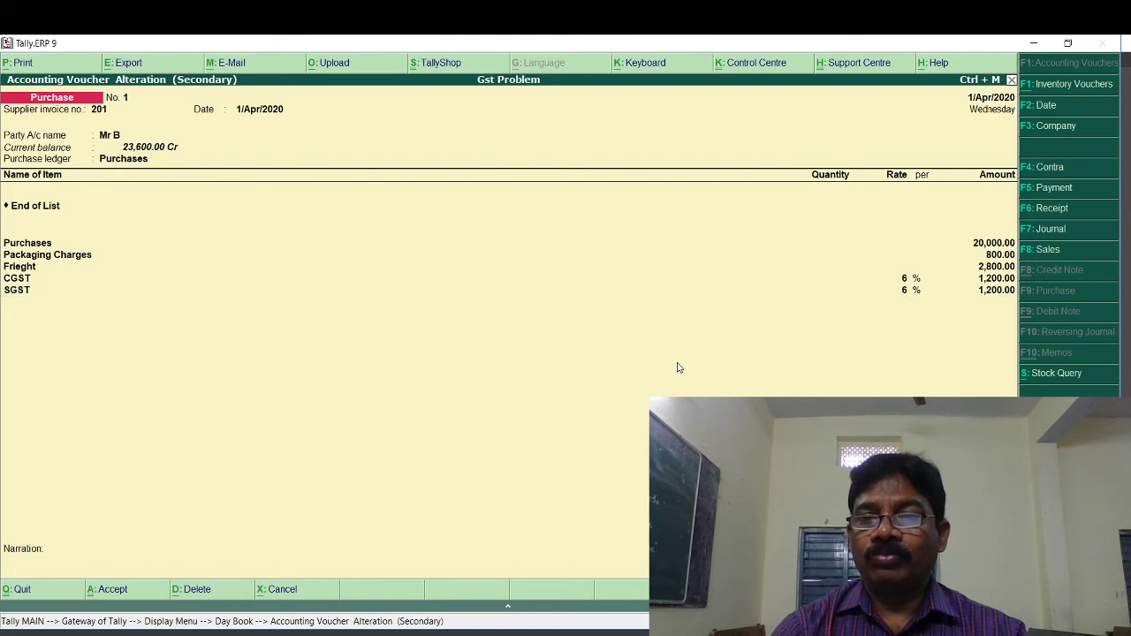
{"action": "key", "text": "Return"}
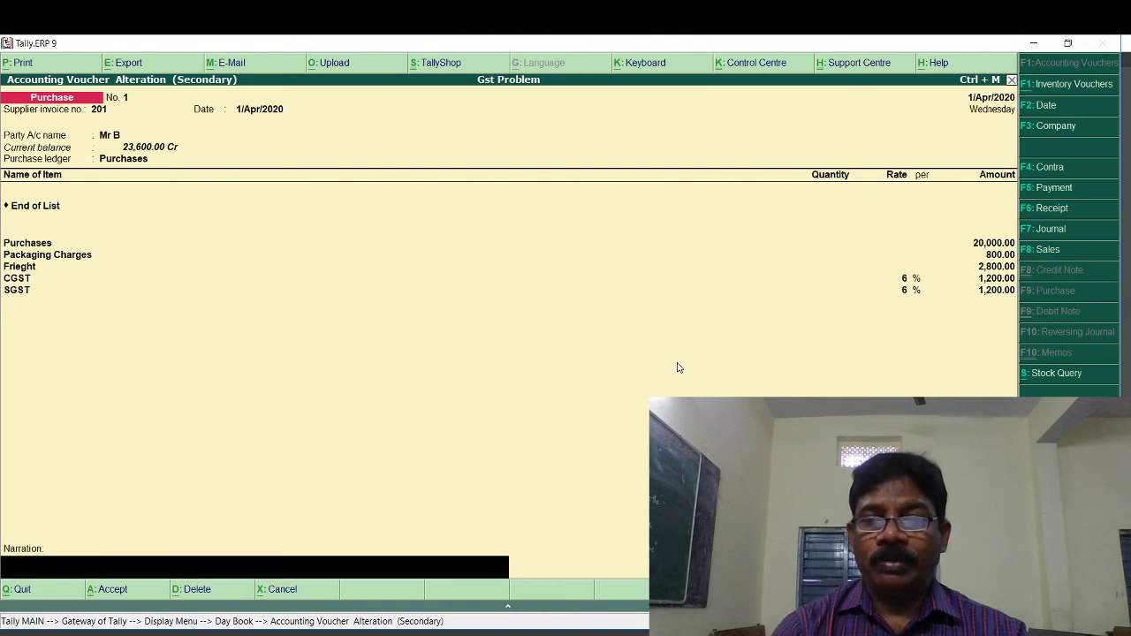
{"action": "key", "text": "Return"}
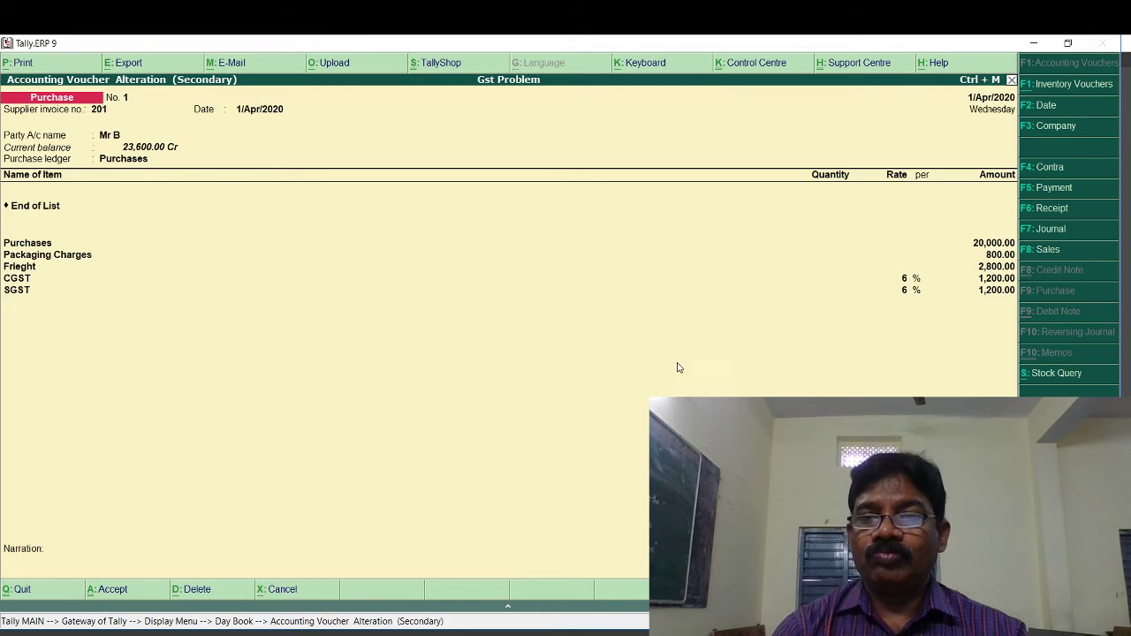
{"action": "key", "text": "Return"}
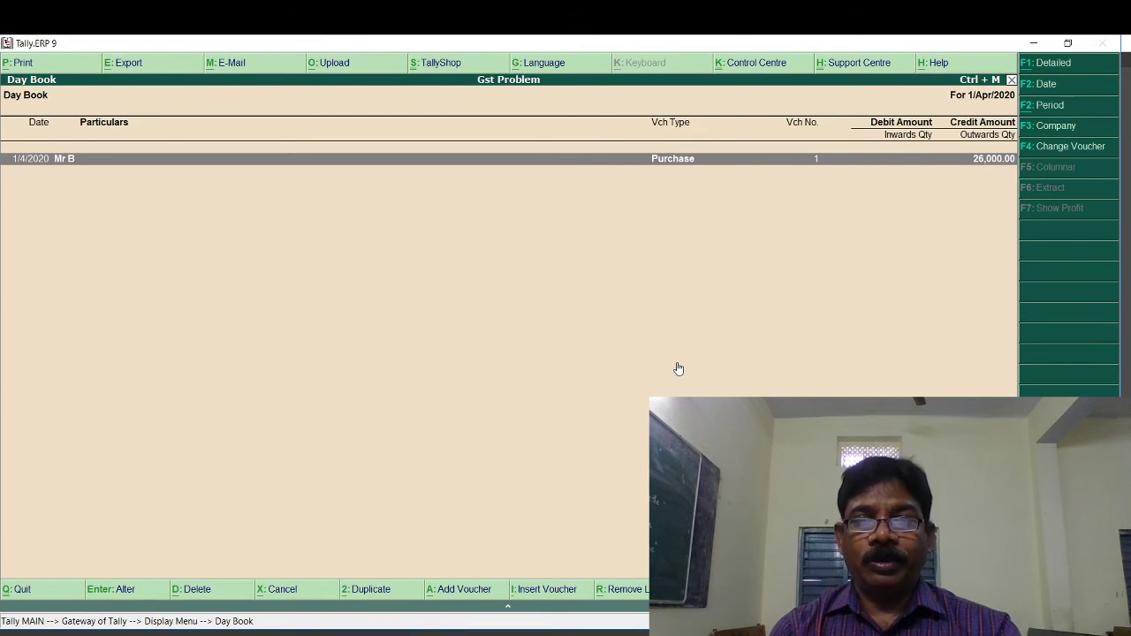
Leave the Day Book, quit Tally.ERP 9 and maximize the PowerPoint window showing GST Problem -41.
{"action": "key", "text": "Escape"}
{"action": "key", "text": "Escape"}
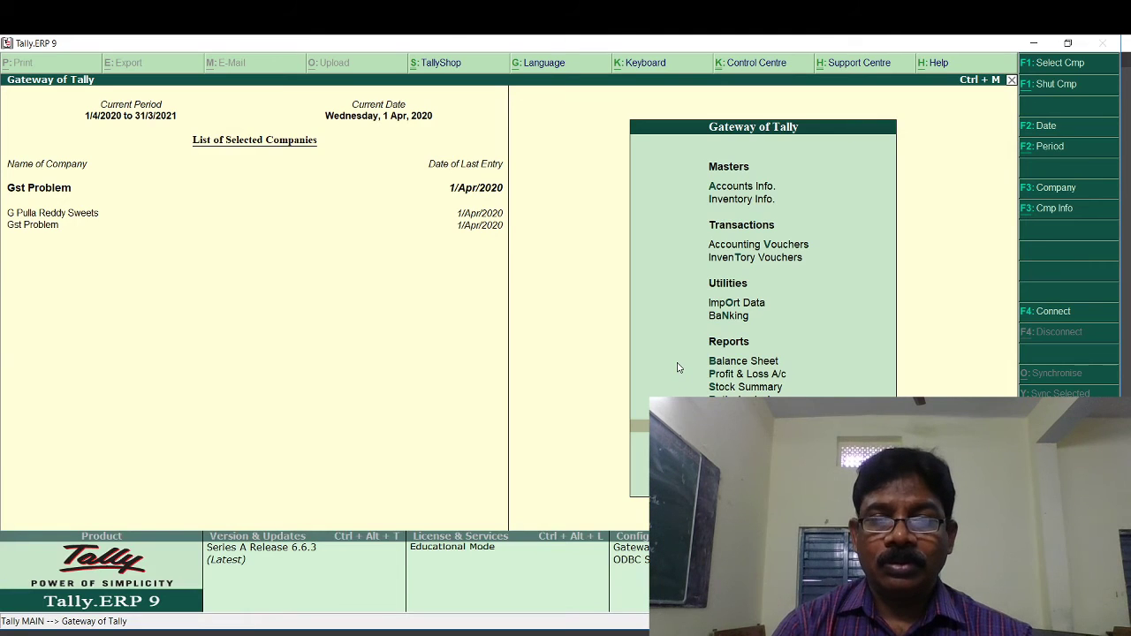
{"action": "key", "text": "Escape"}
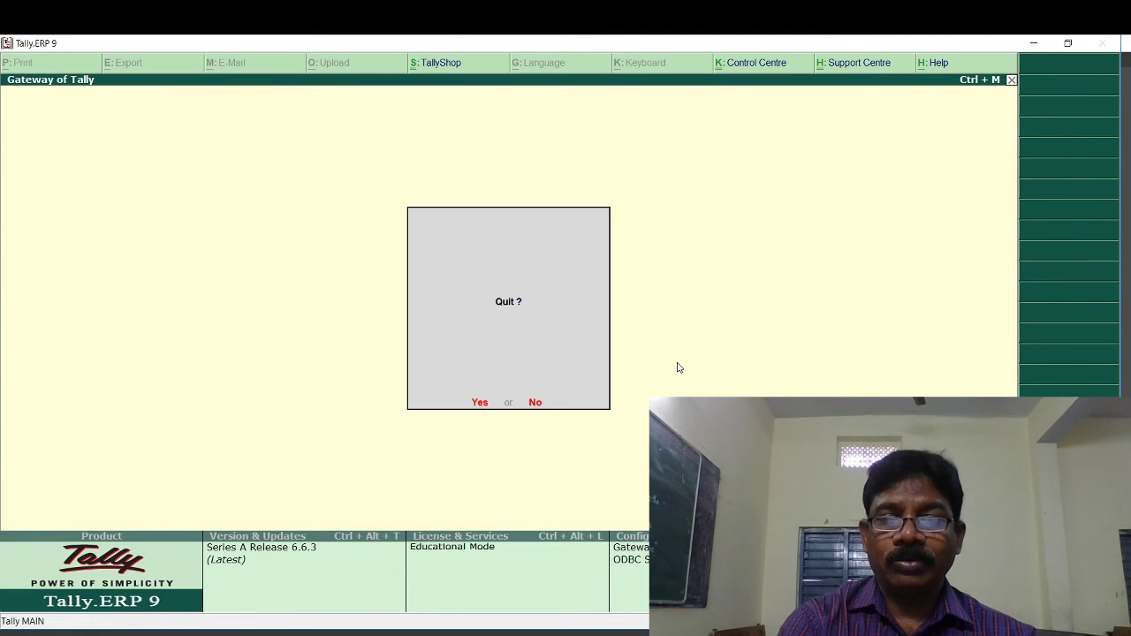
{"action": "key", "text": "Return"}
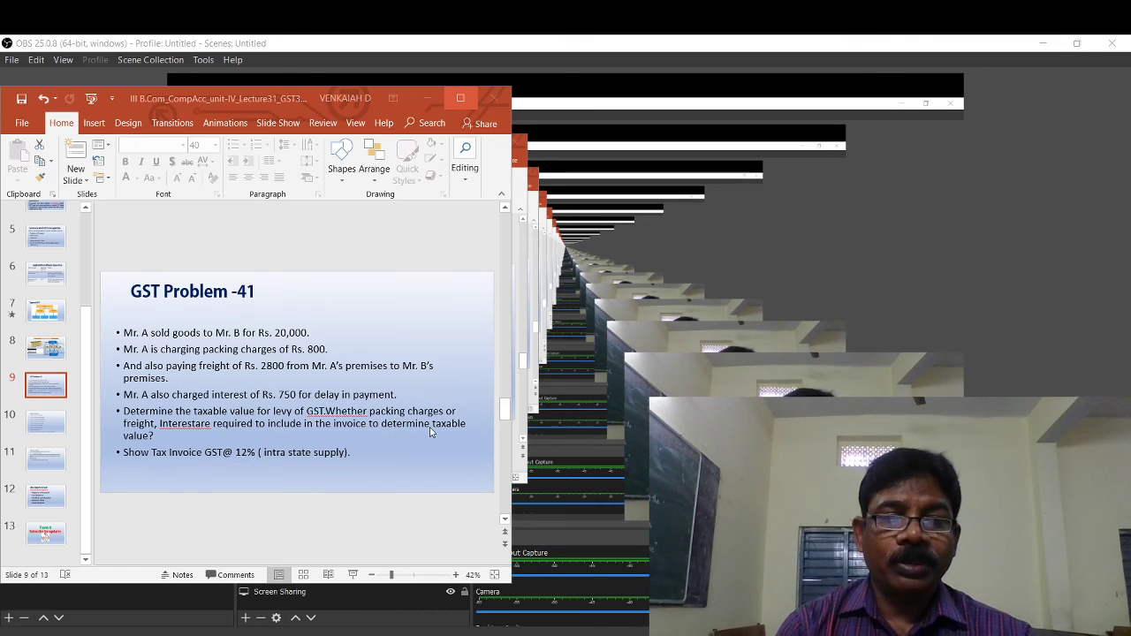
{"action": "left_click", "coordinate": [459, 95]}
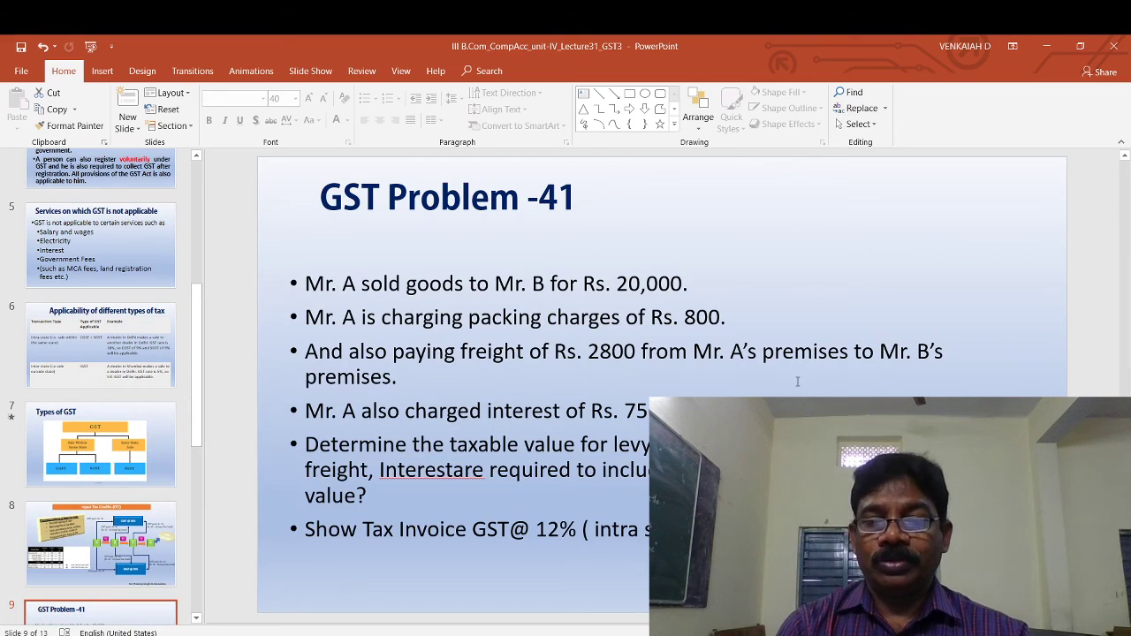
Switch to OBS and enlarge the Camera source to fill the preview canvas.
{"action": "key", "text": "alt+Tab"}
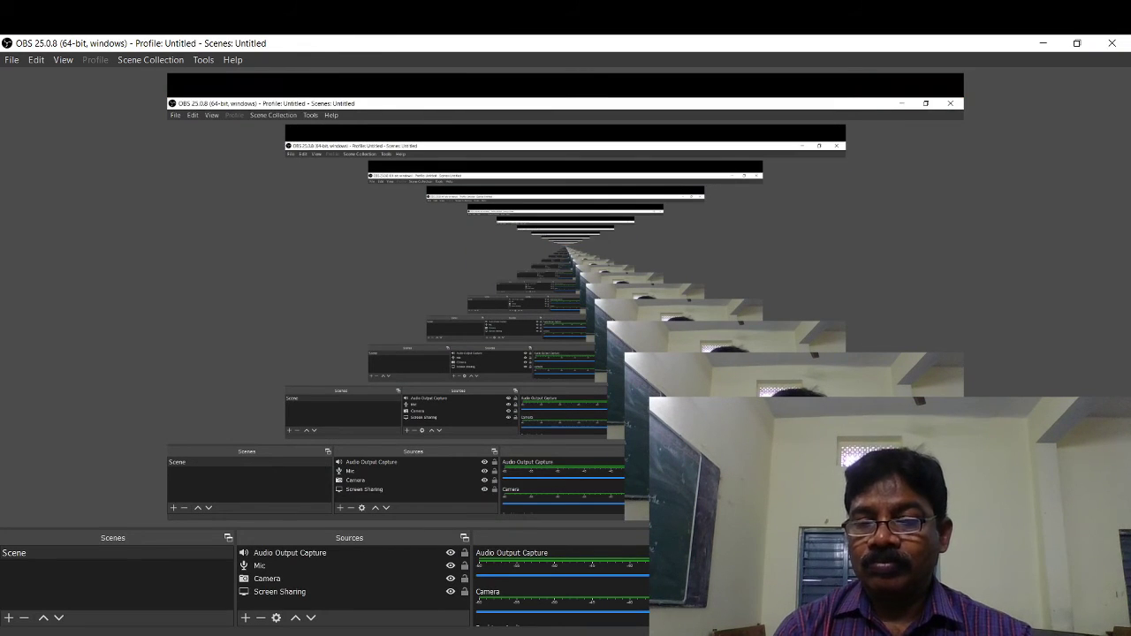
{"action": "left_click", "coordinate": [789, 428]}
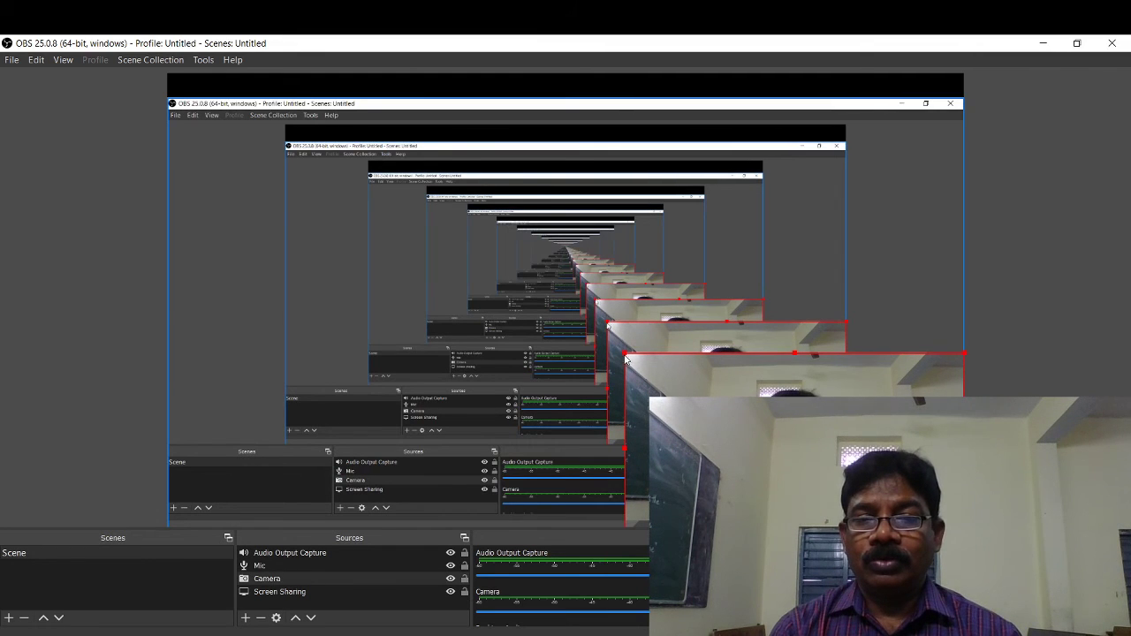
{"action": "left_click_drag", "start_coordinate": [625, 357], "coordinate": [179, 110]}
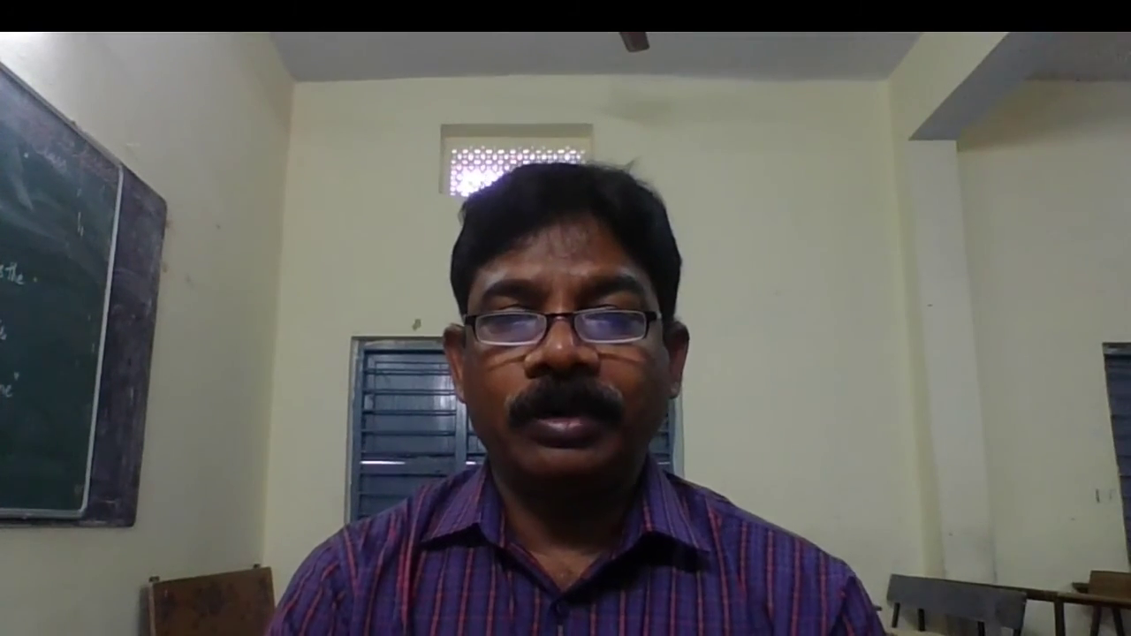